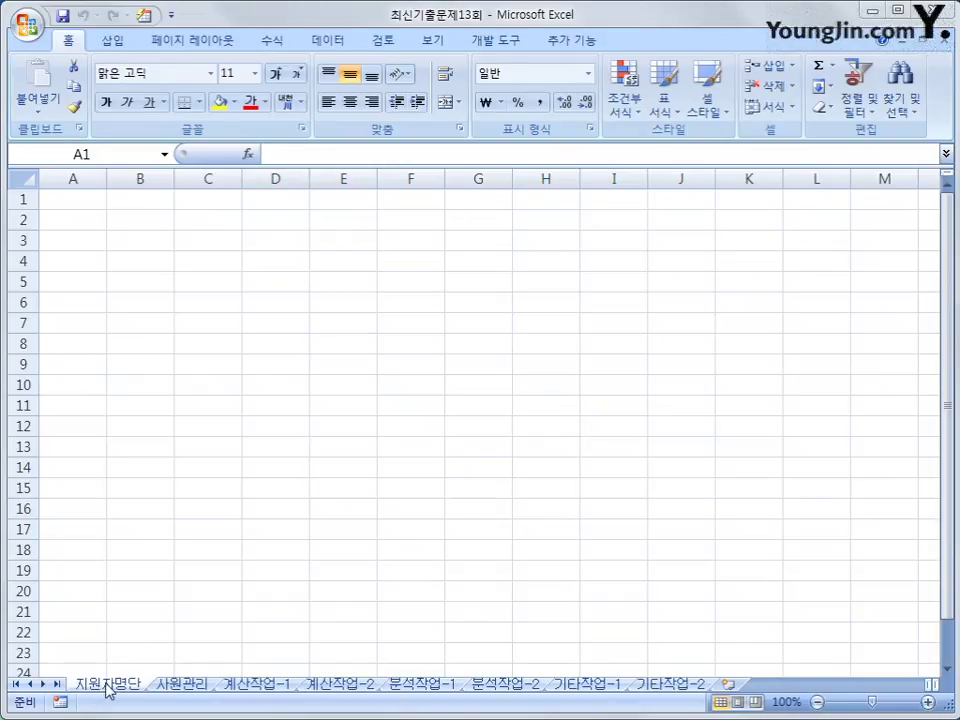
From cell A1, start a Microsoft Query import using the MS Access Database* data source
click(72, 199)
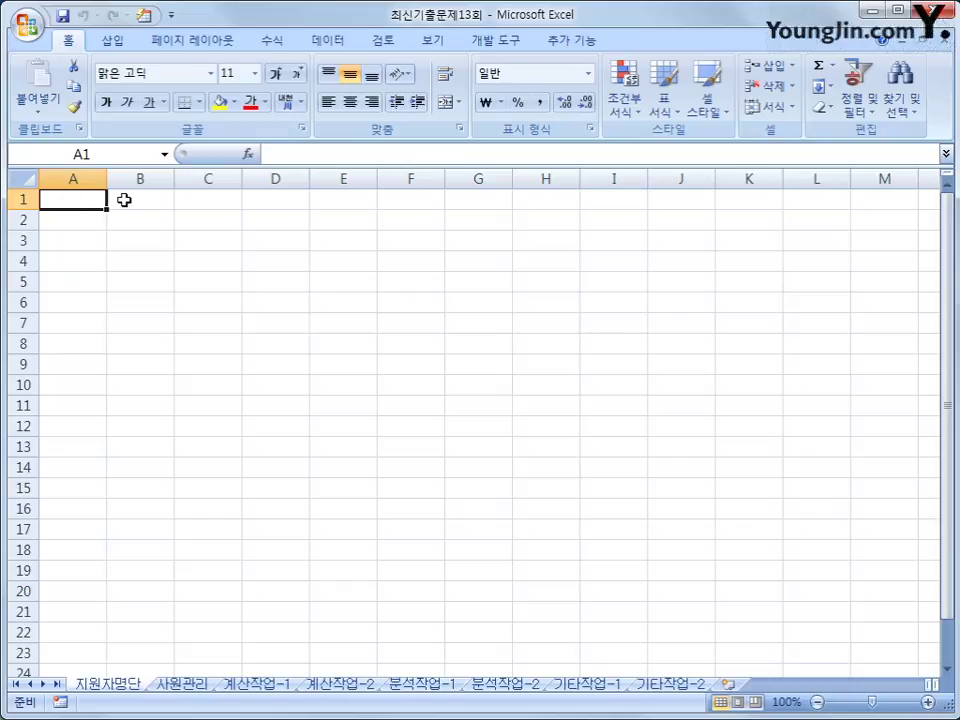
click(324, 46)
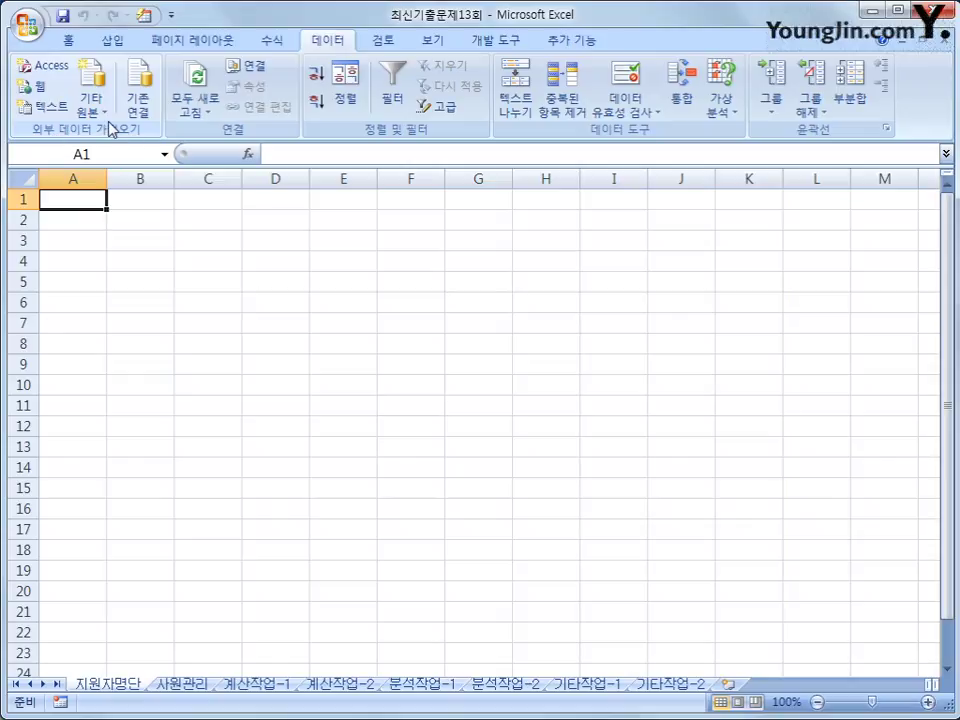
click(89, 102)
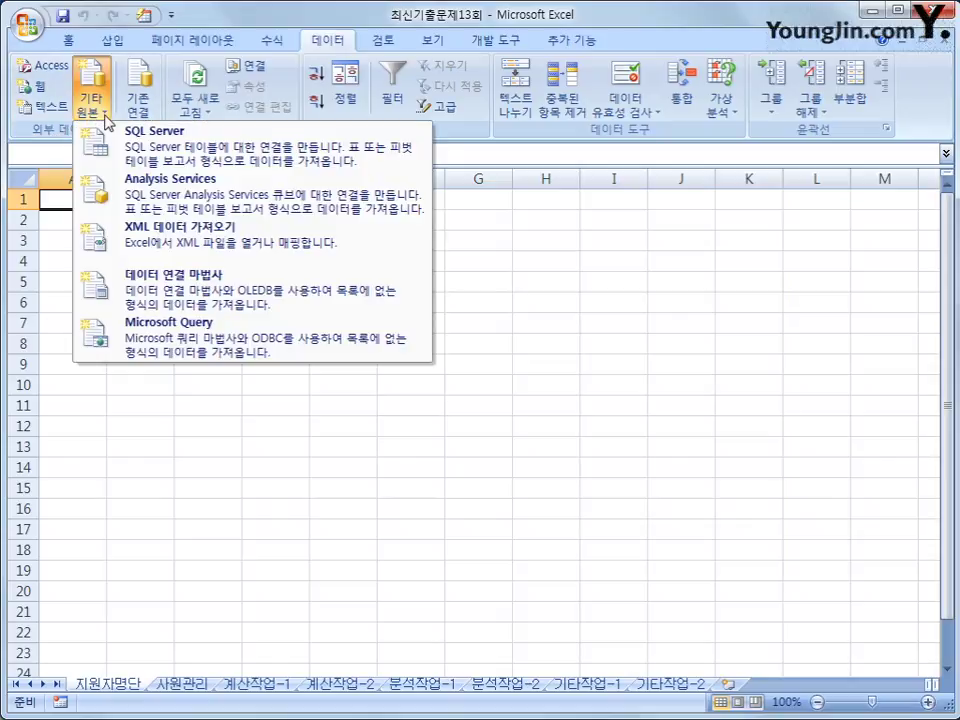
click(170, 335)
click(340, 382)
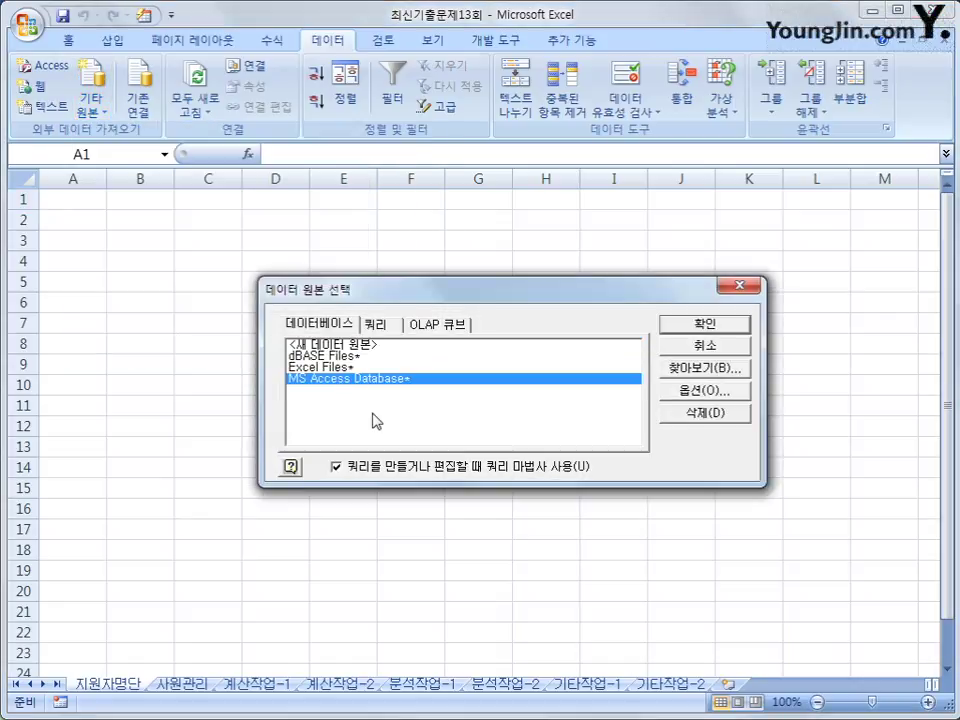
click(676, 328)
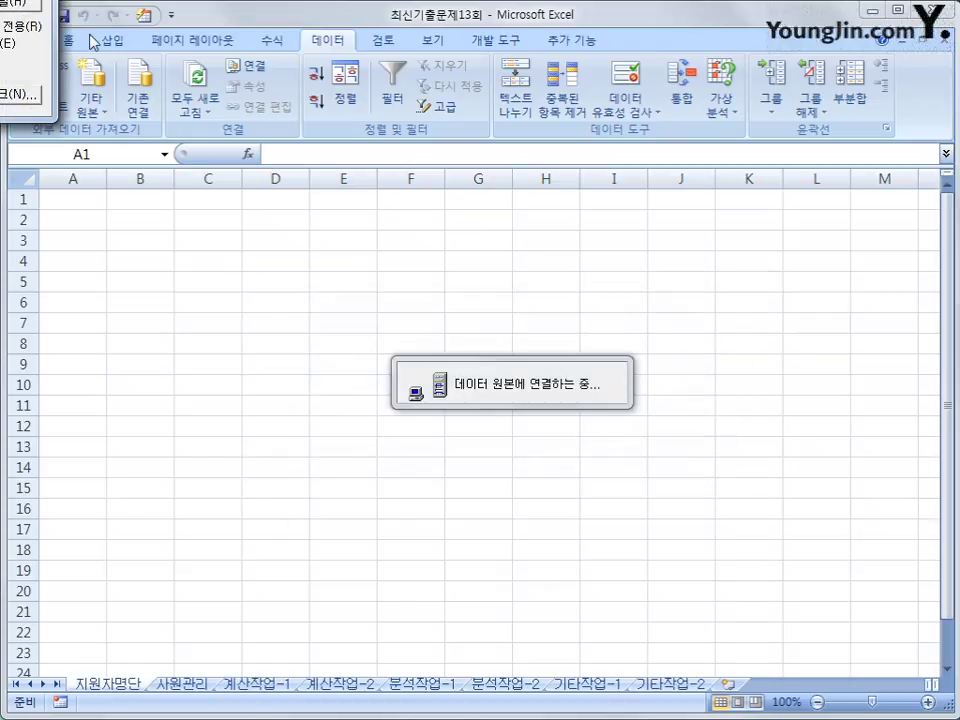
Select 사원관리.accdb in the 기출문제 folder and connect to it
drag(93, 41, 493, 208)
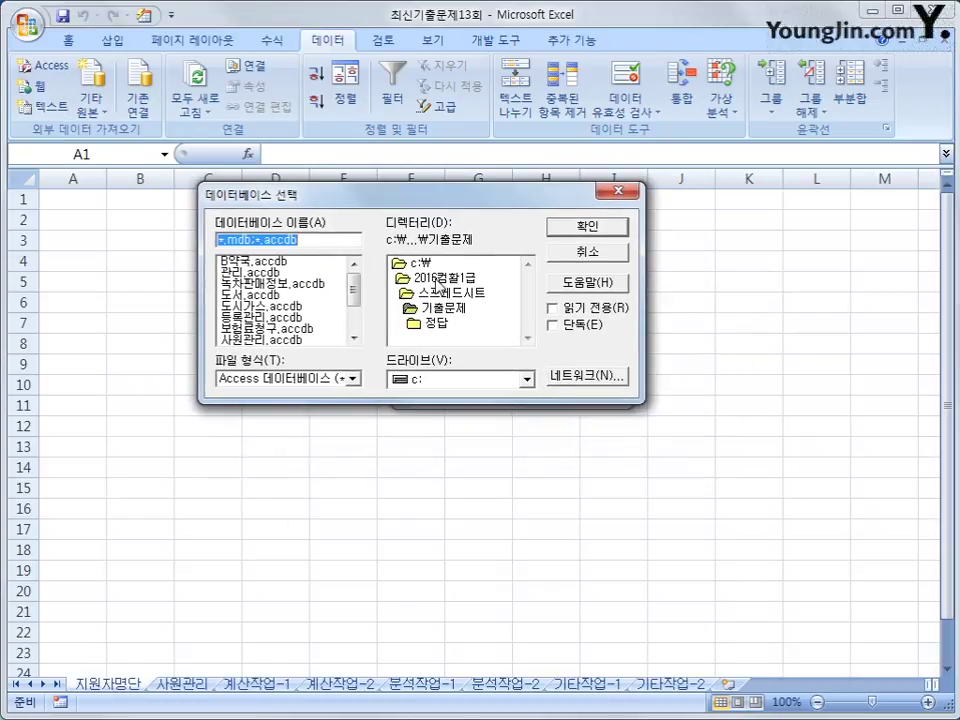
click(439, 312)
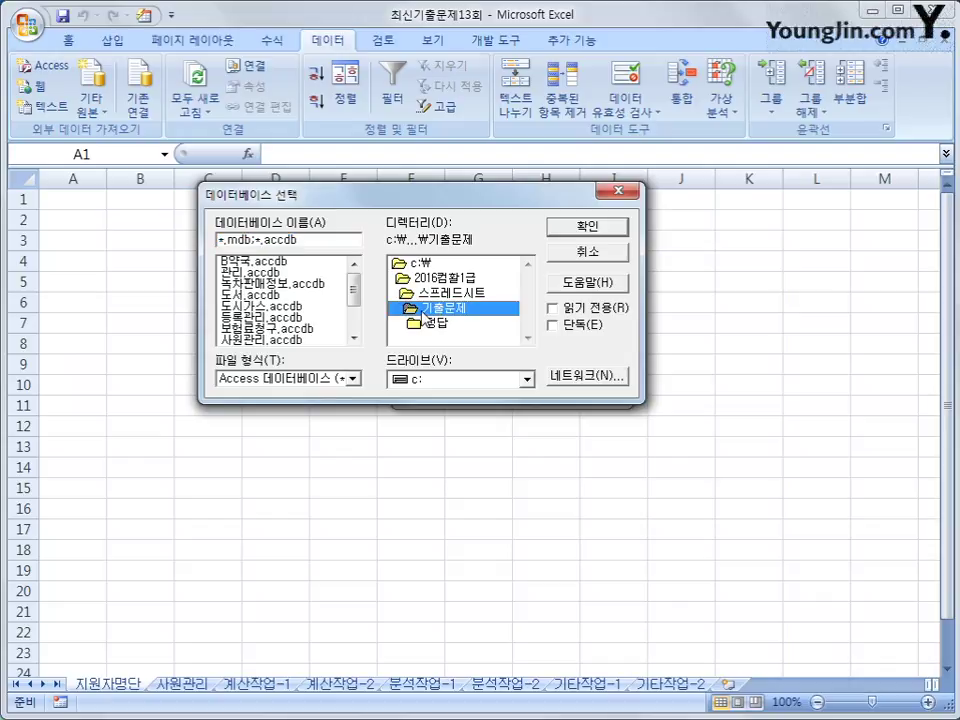
click(301, 341)
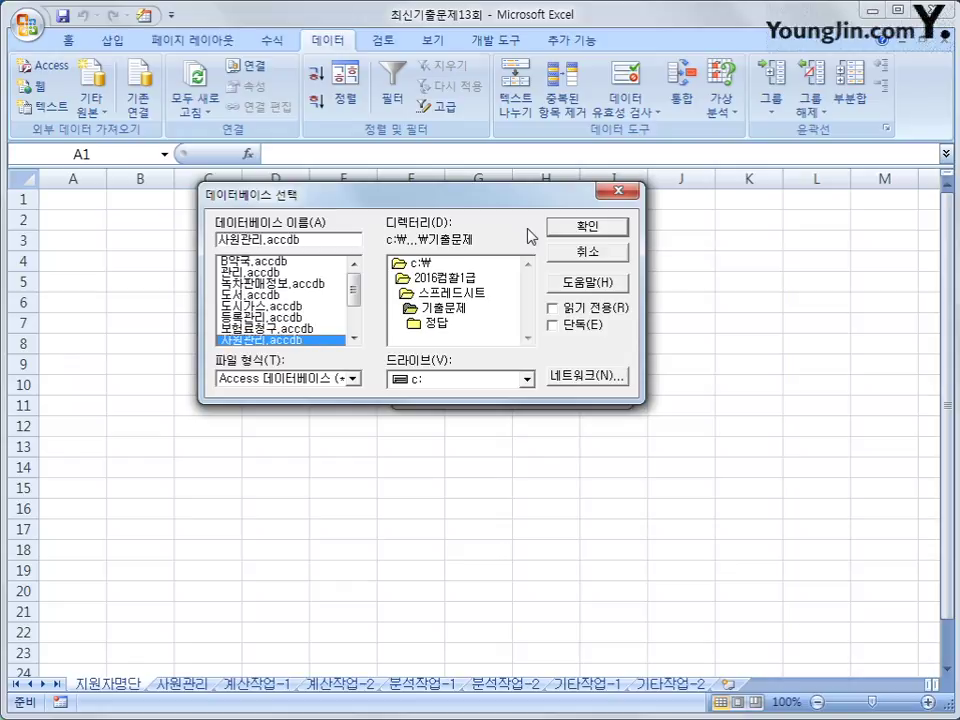
click(576, 229)
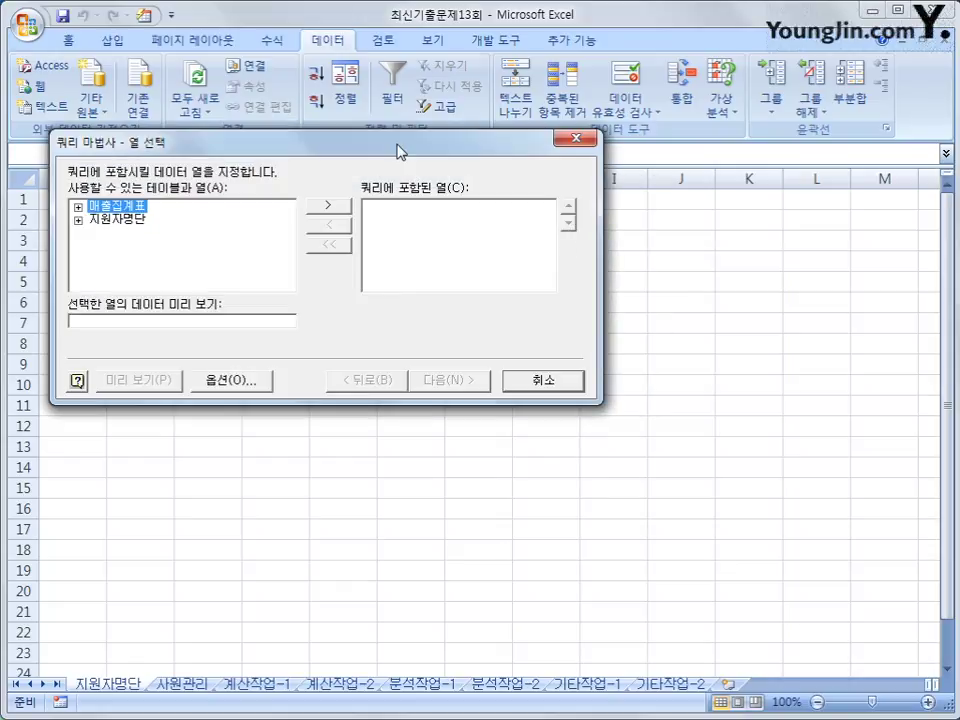
Expand 지원자명단 and add 접수번호, 성명 and 주민번호 to the query
drag(397, 150, 553, 282)
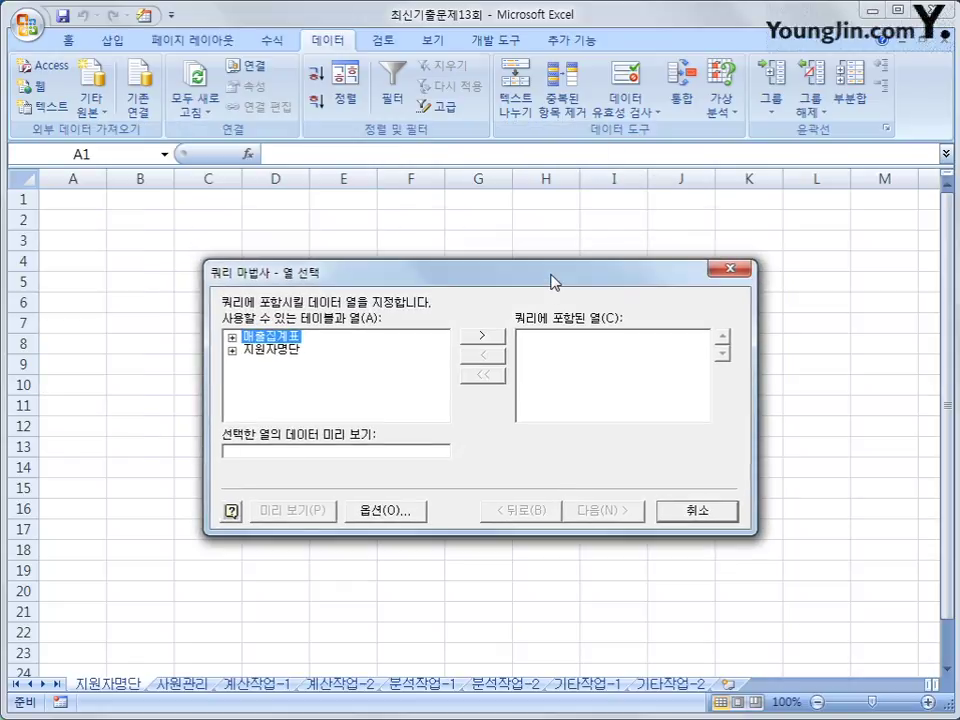
click(293, 352)
double_click(280, 350)
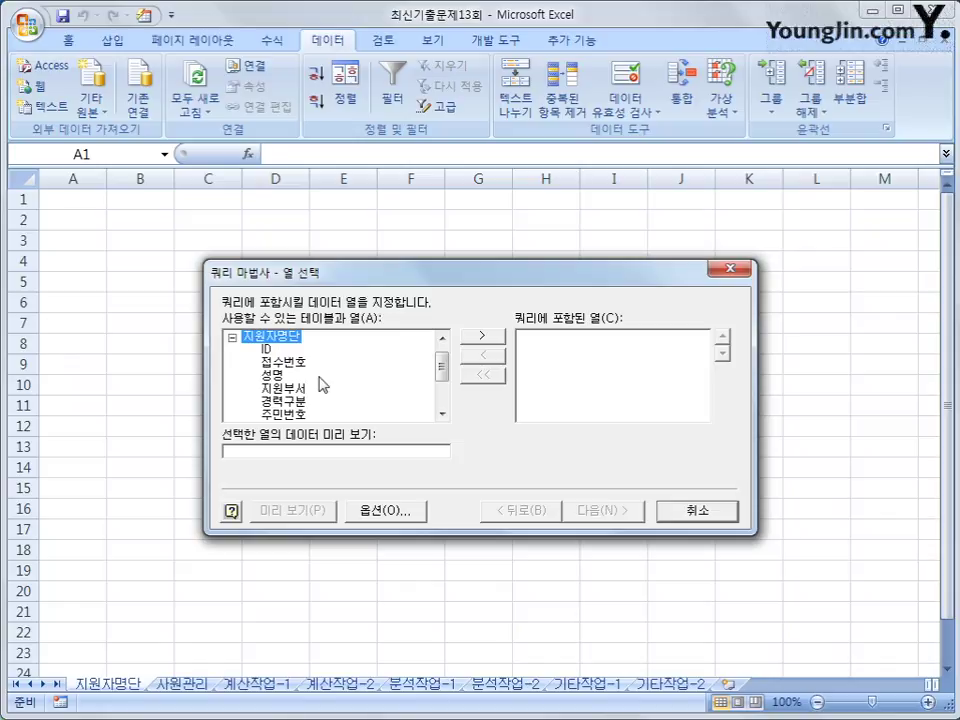
click(295, 366)
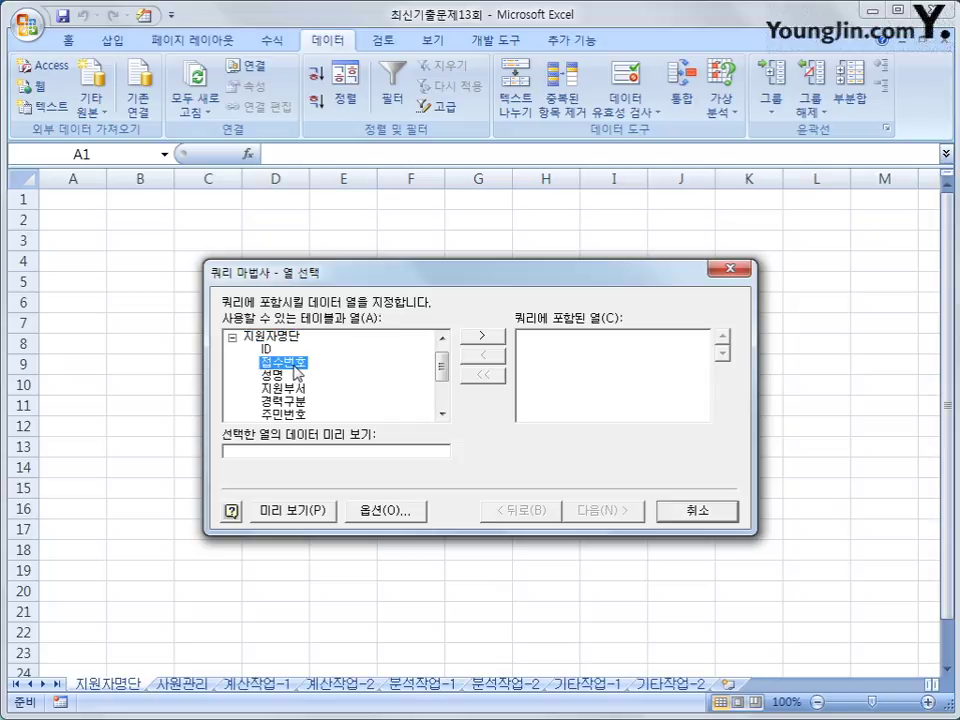
double_click(295, 366)
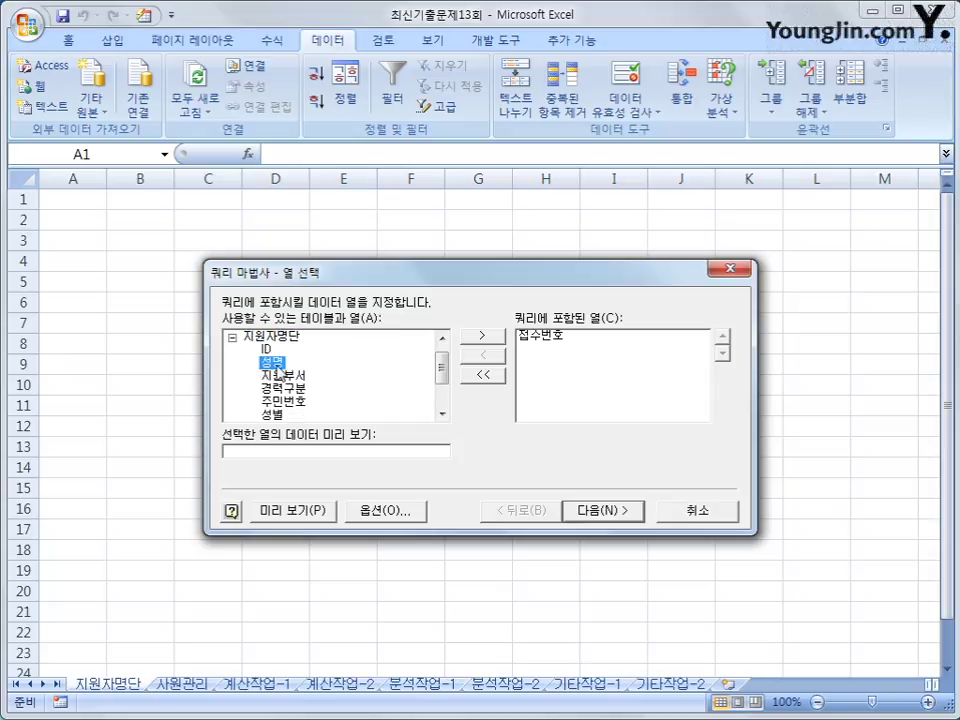
double_click(283, 365)
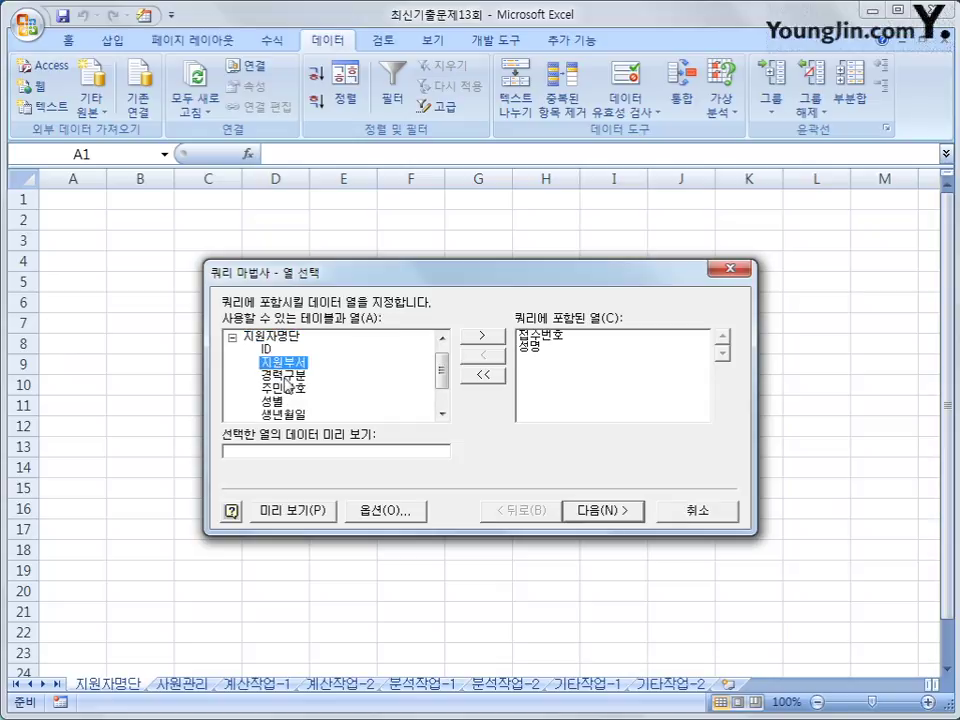
double_click(285, 389)
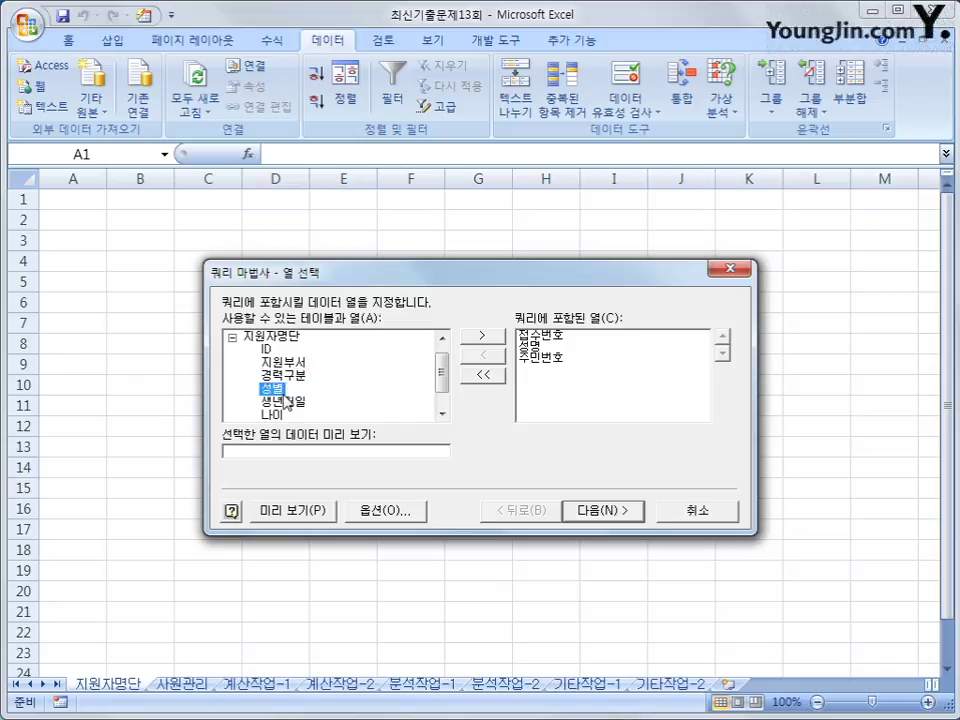
Add 희망연봉, 지원부서 and 희망근무지, check the included columns, and continue
drag(443, 388, 443, 400)
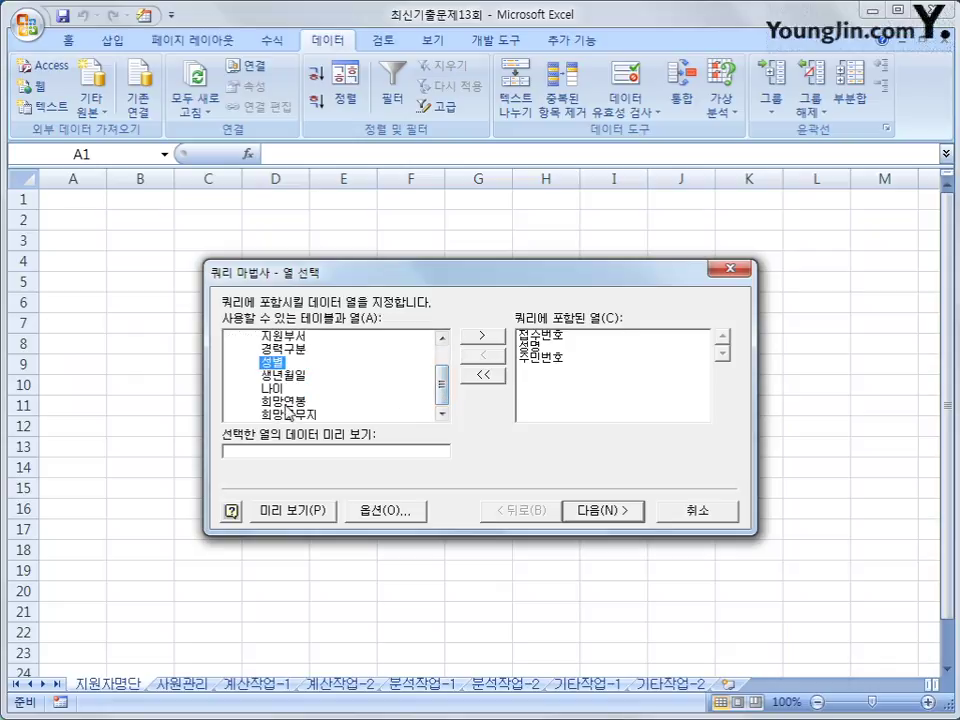
double_click(285, 401)
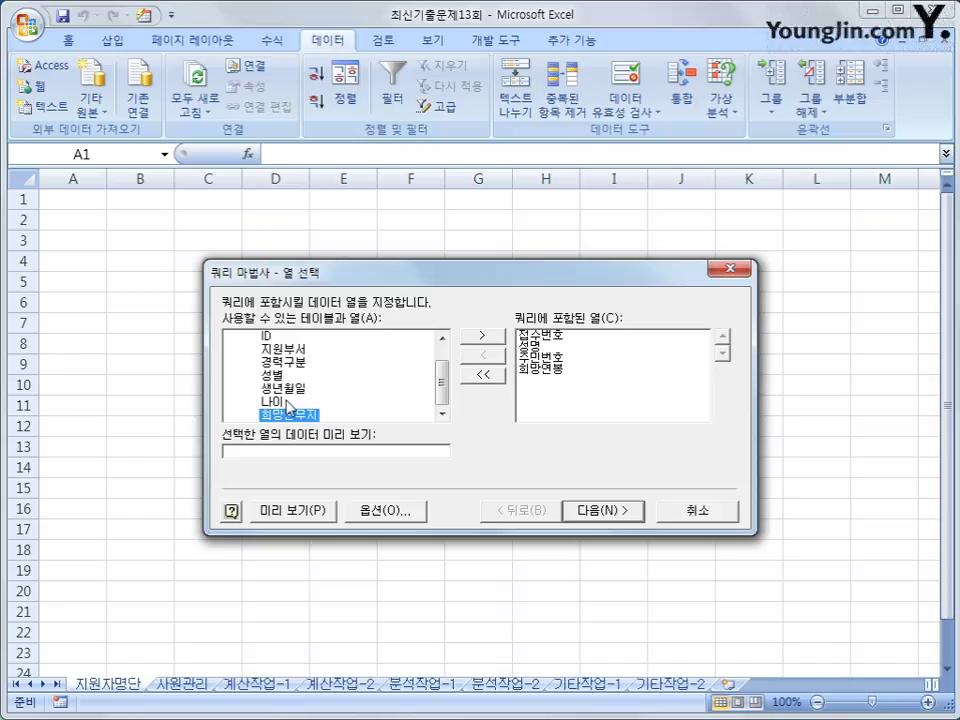
double_click(285, 350)
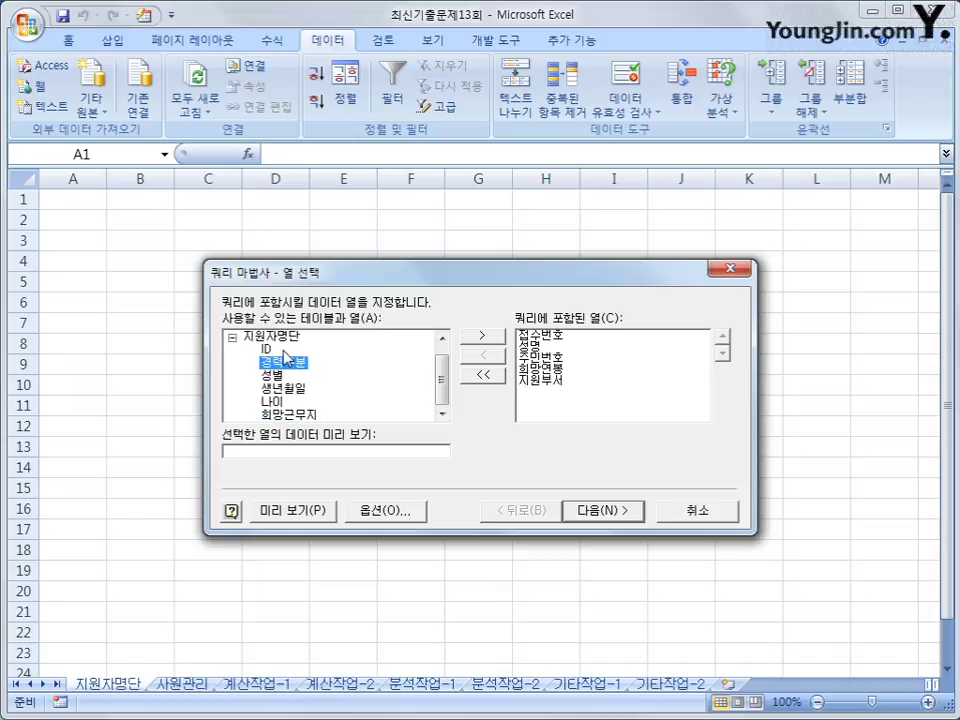
double_click(295, 414)
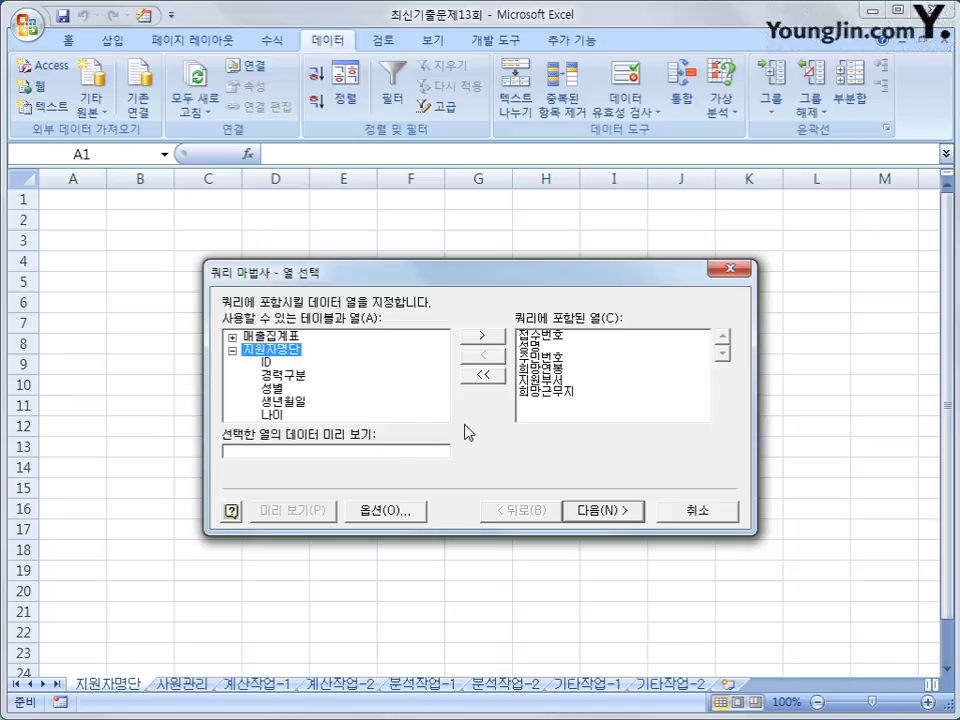
click(561, 345)
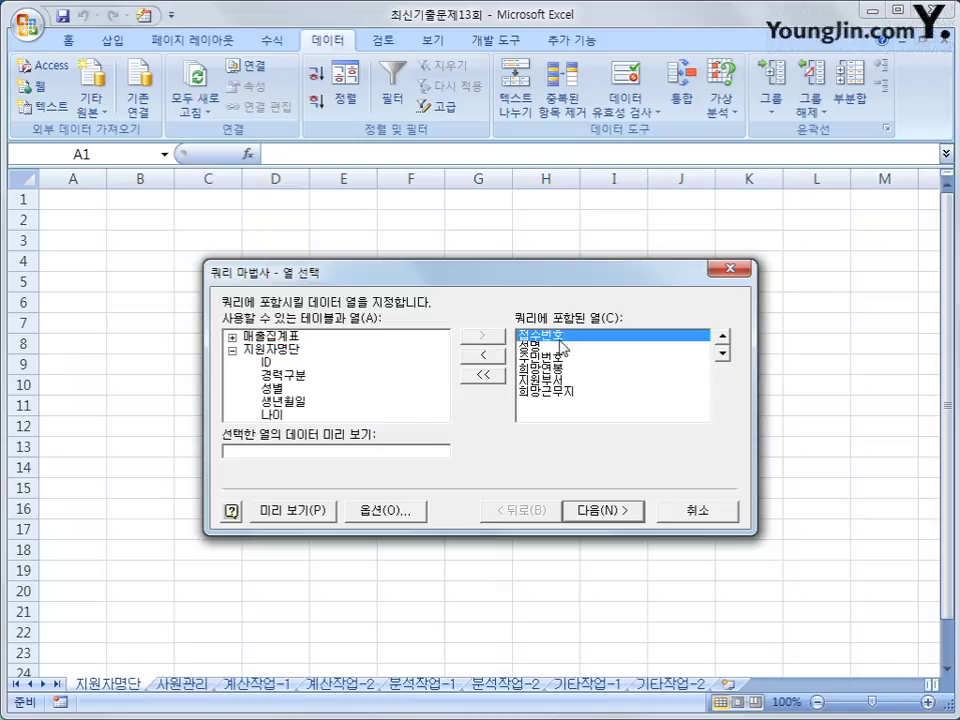
click(555, 358)
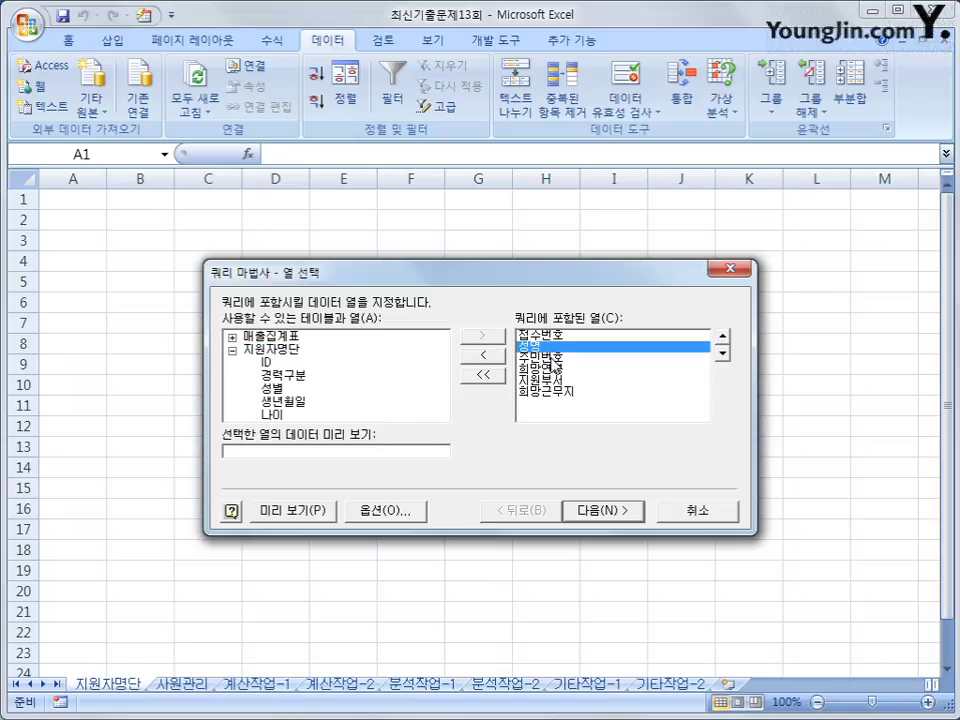
click(560, 368)
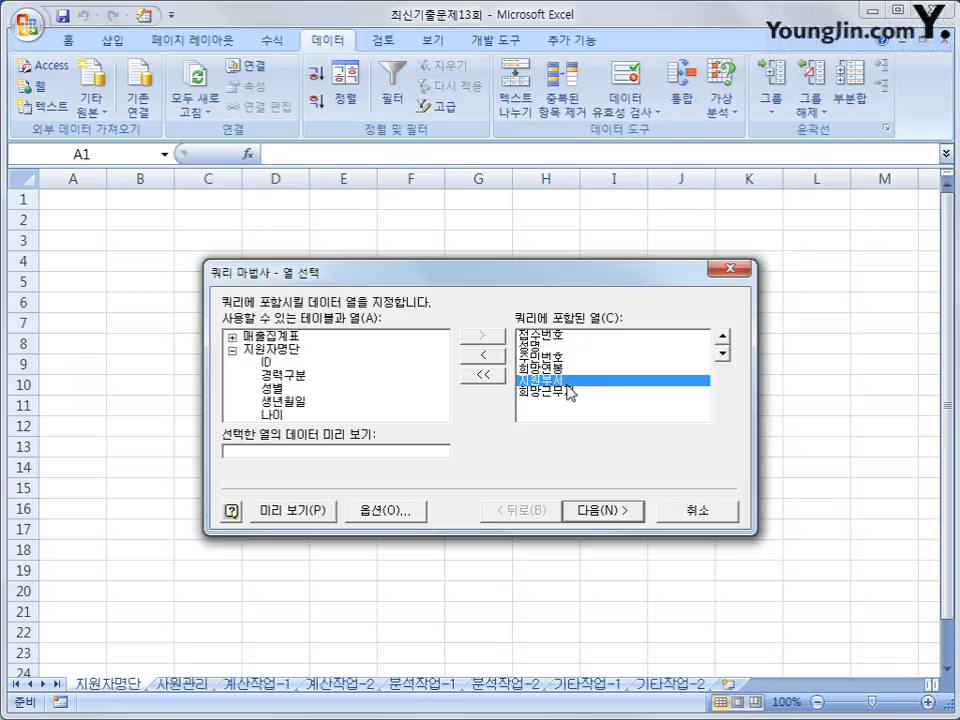
click(568, 393)
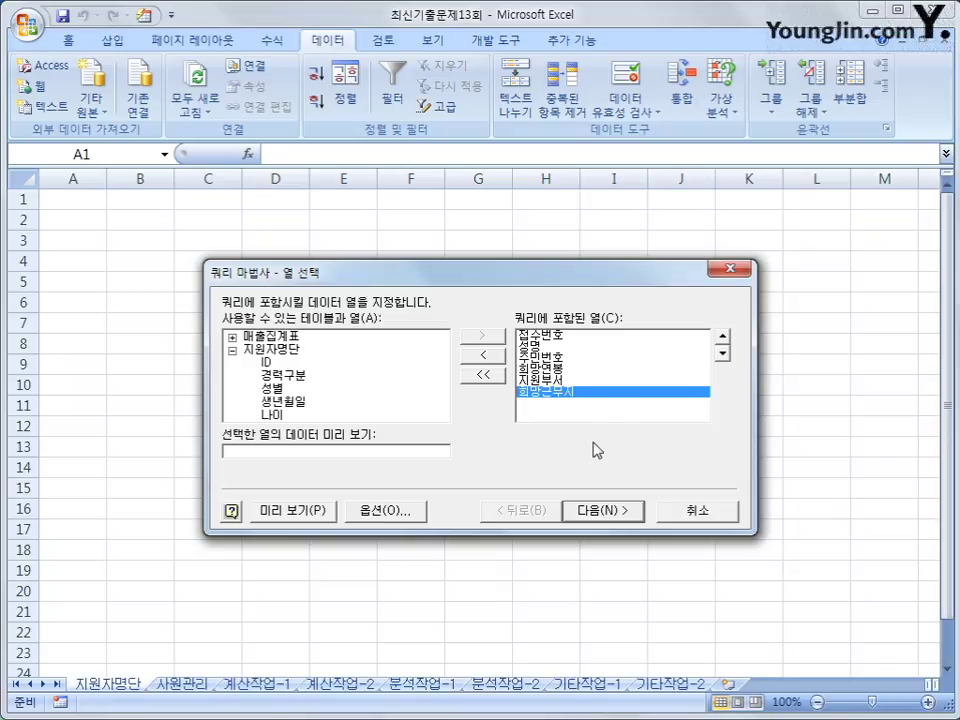
click(599, 511)
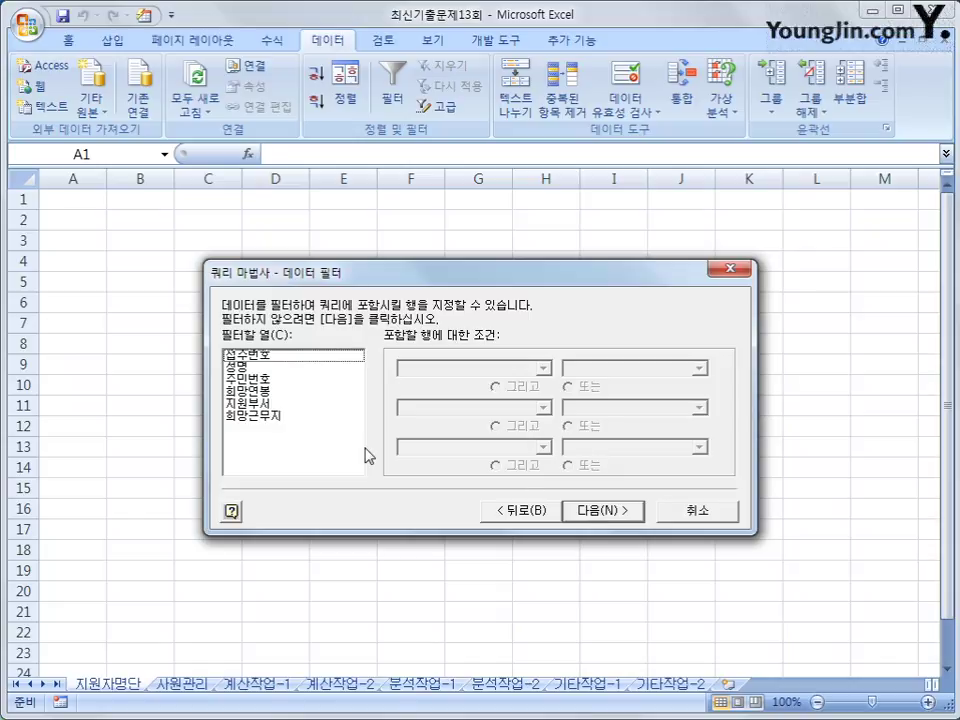
Filter 희망근무지 to not equal 서울
click(320, 417)
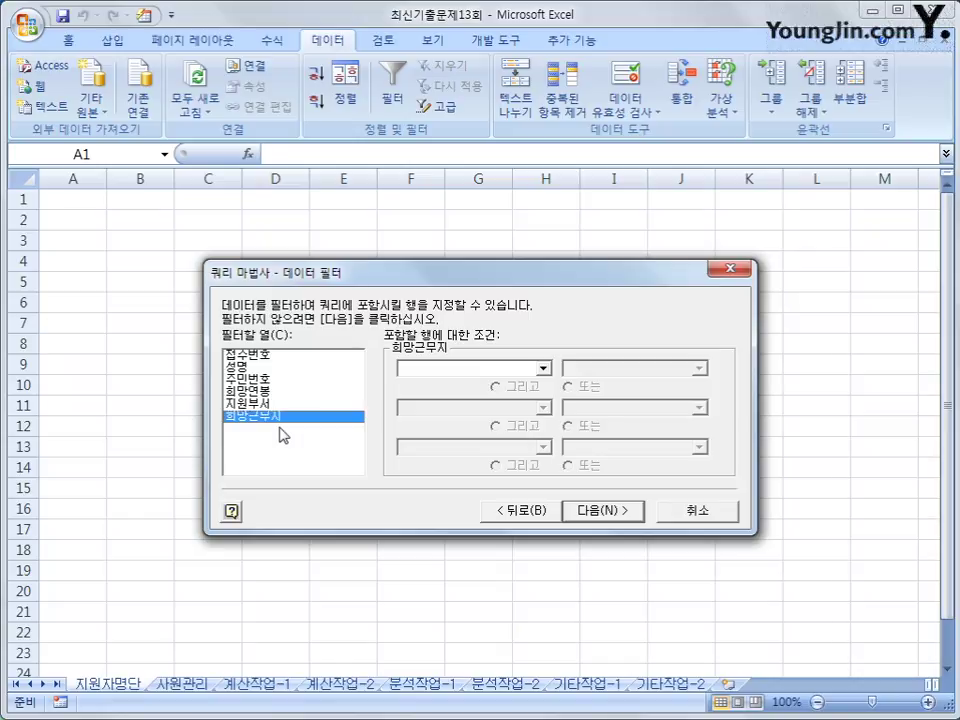
click(544, 368)
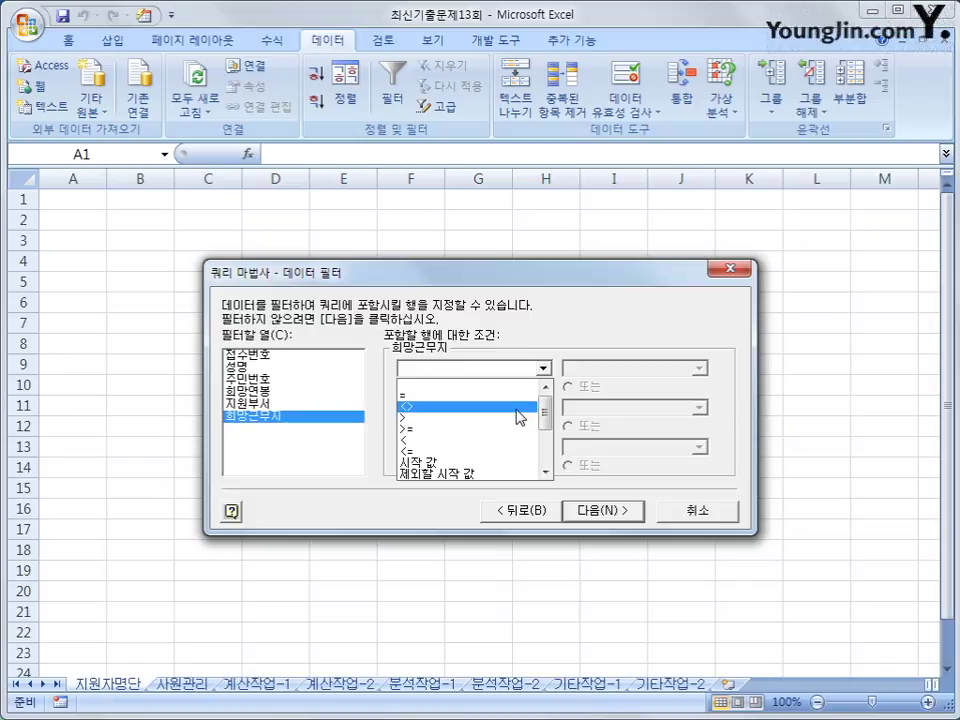
click(444, 408)
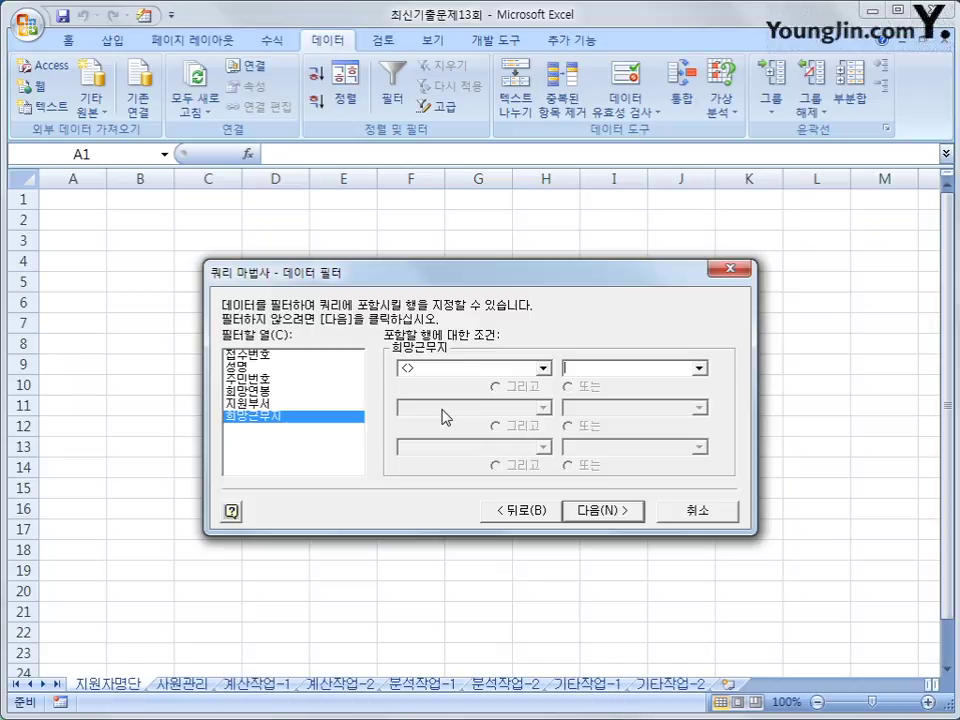
click(698, 368)
click(678, 422)
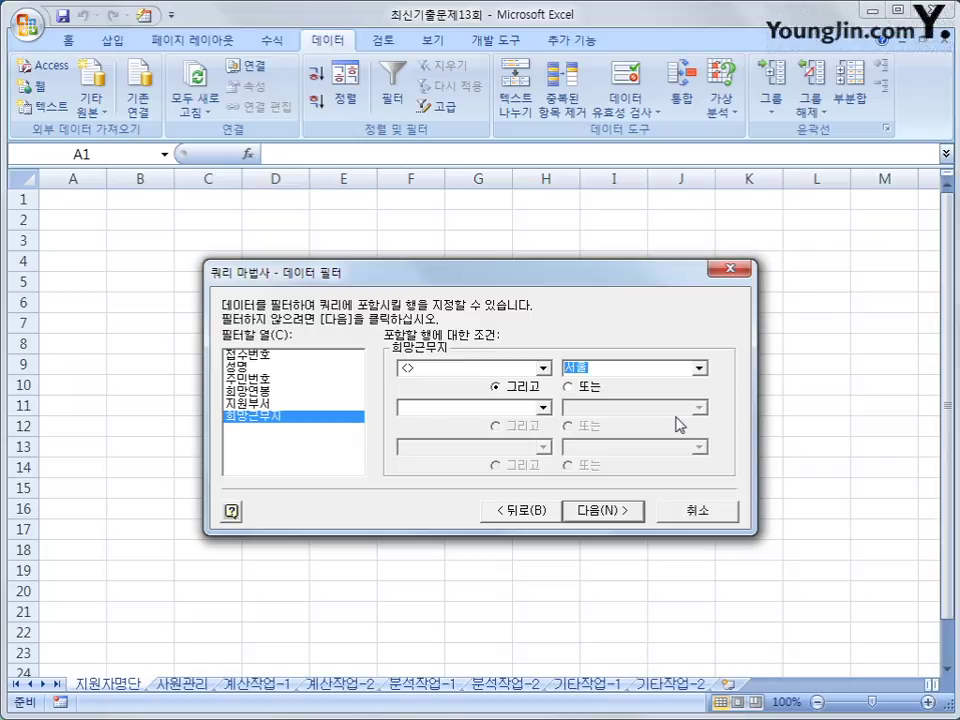
Exclude 주민번호 values starting with 7 and continue to sorting
click(326, 381)
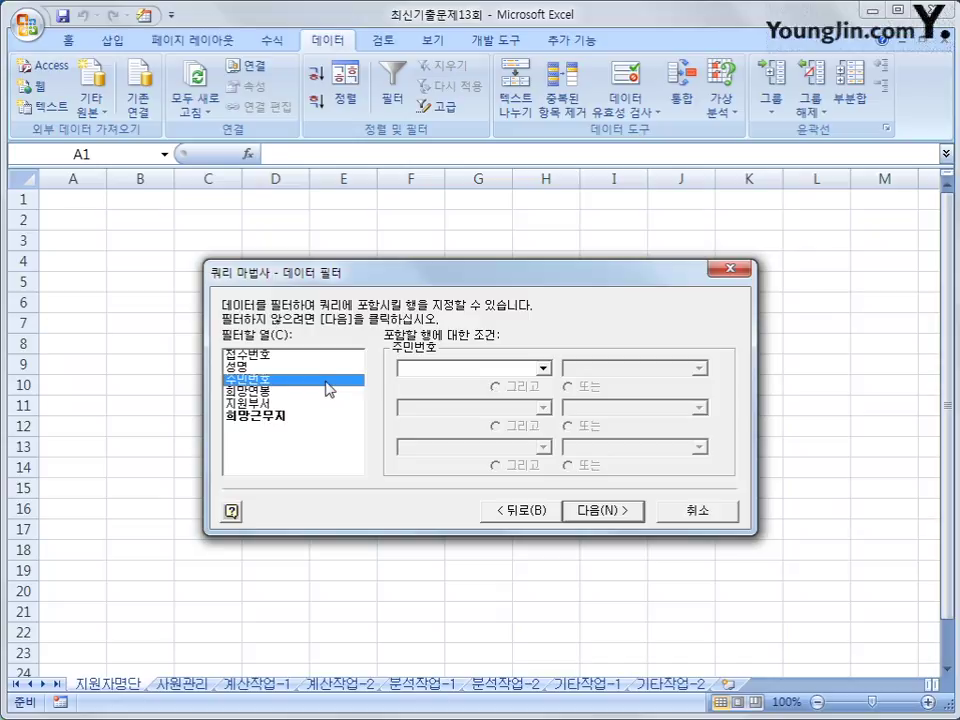
click(528, 368)
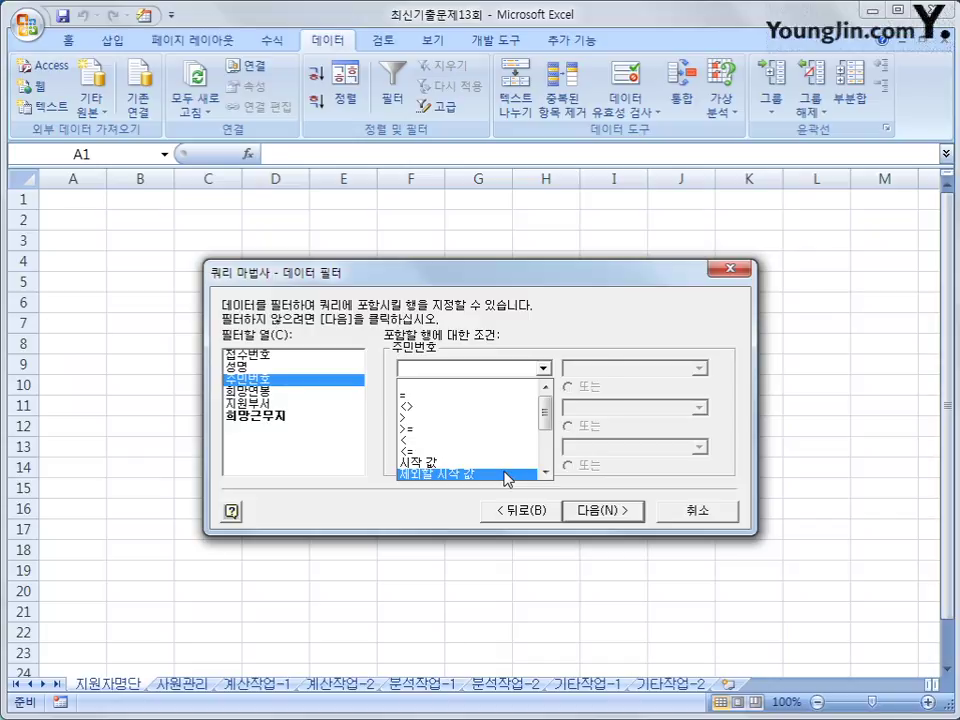
click(507, 476)
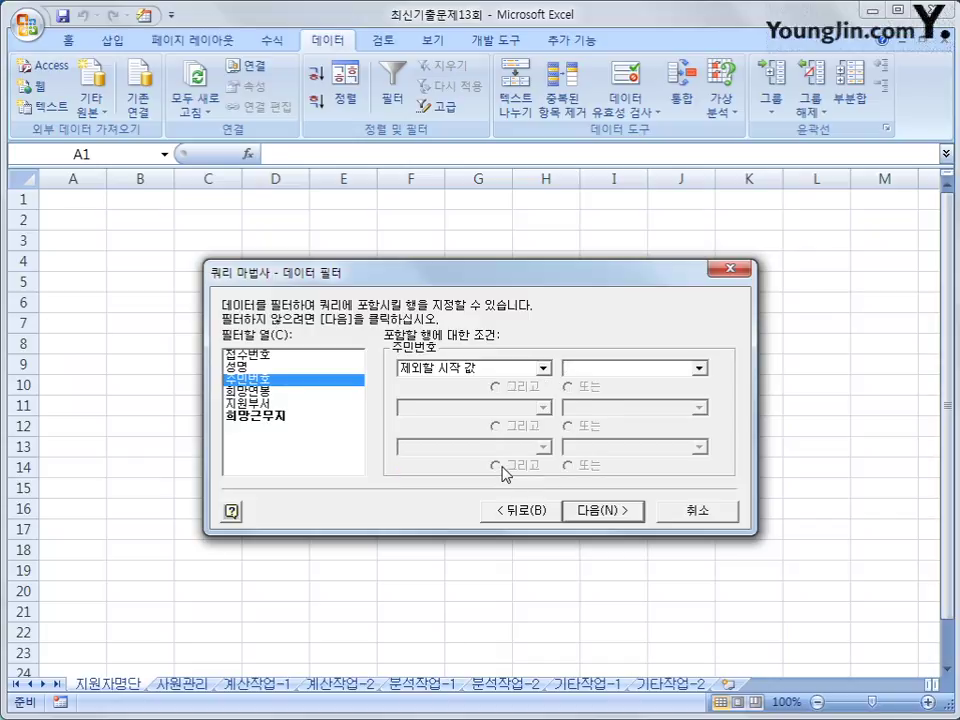
key(Tab)
text(7)
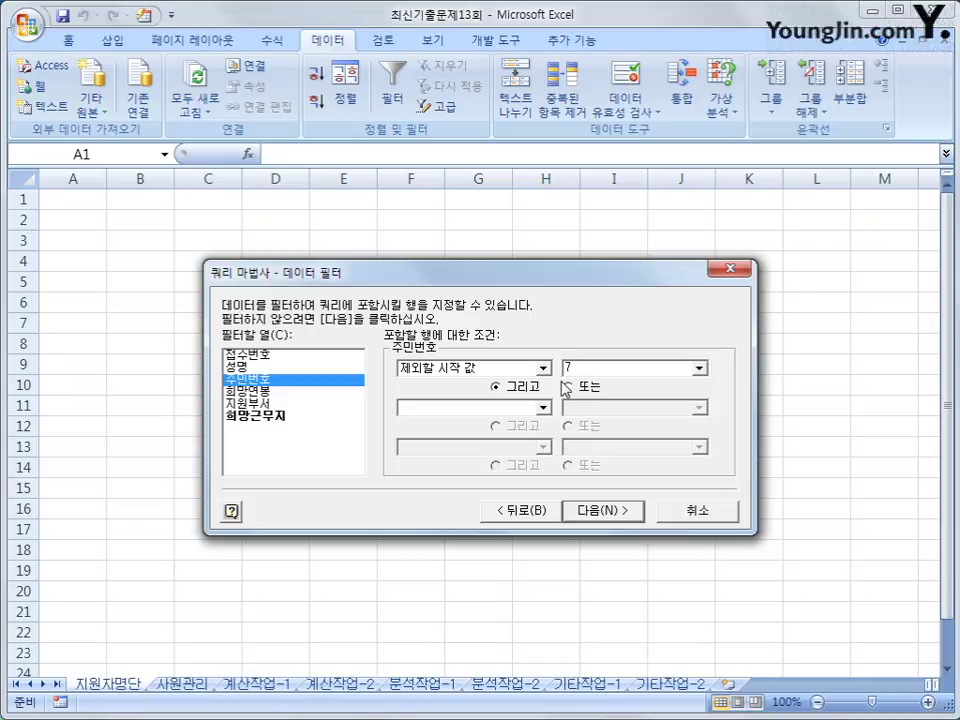
click(591, 510)
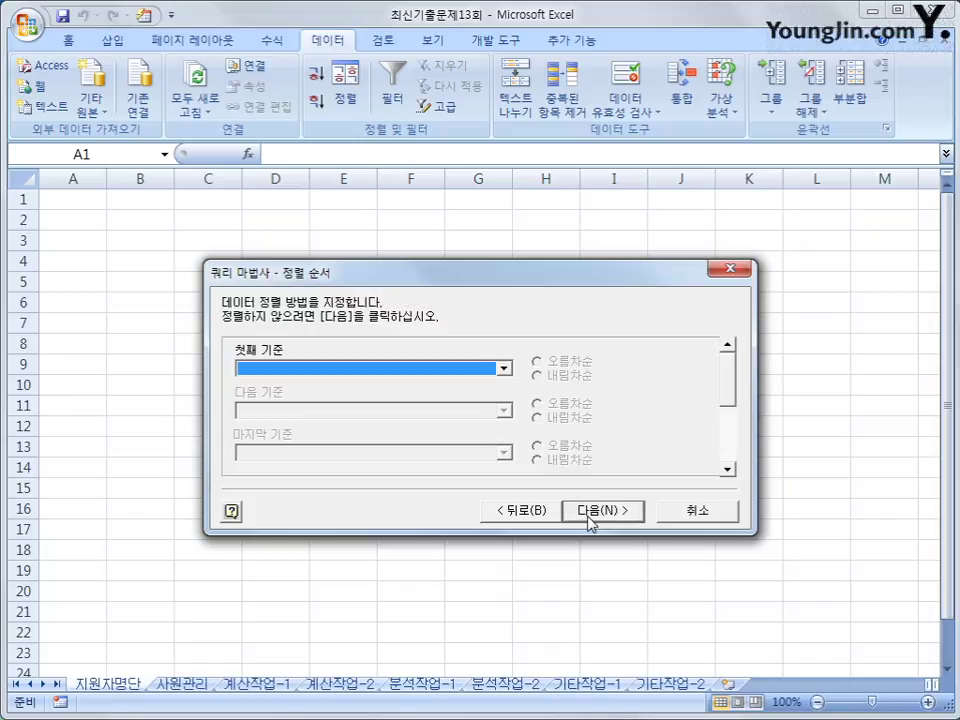
Sort descending by 희망근무지, then descending by 성명, and finish the wizard
click(489, 369)
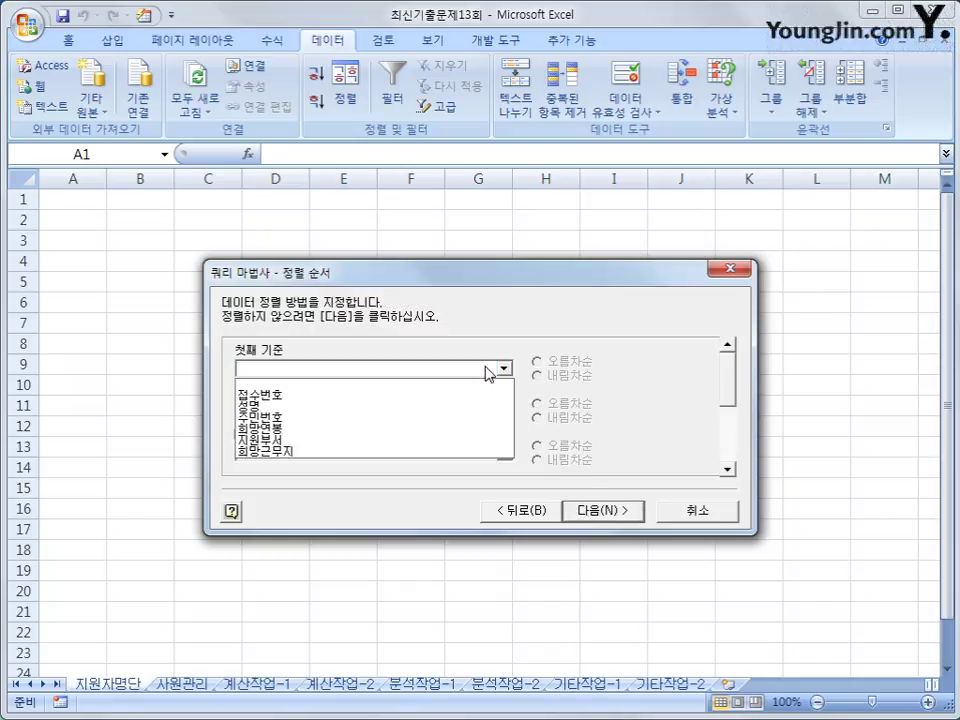
click(471, 453)
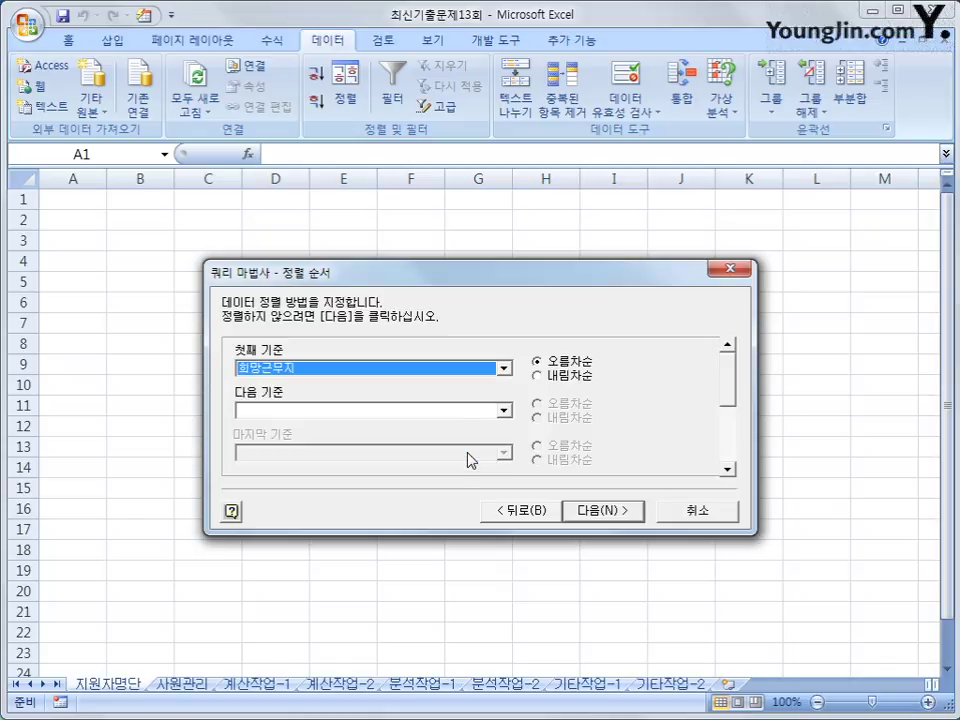
click(562, 378)
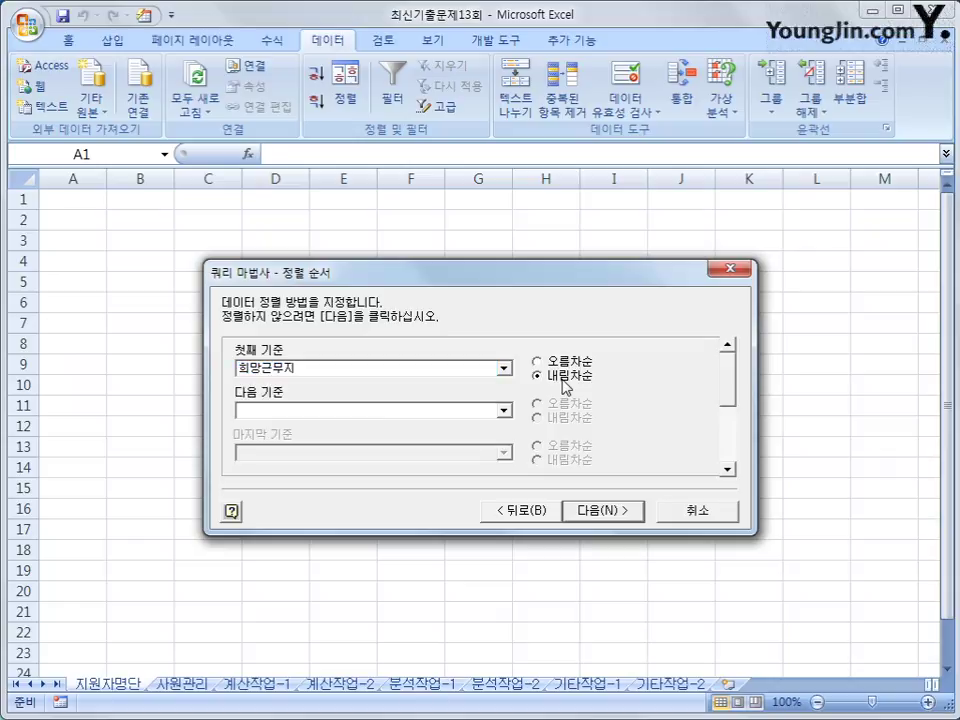
click(505, 411)
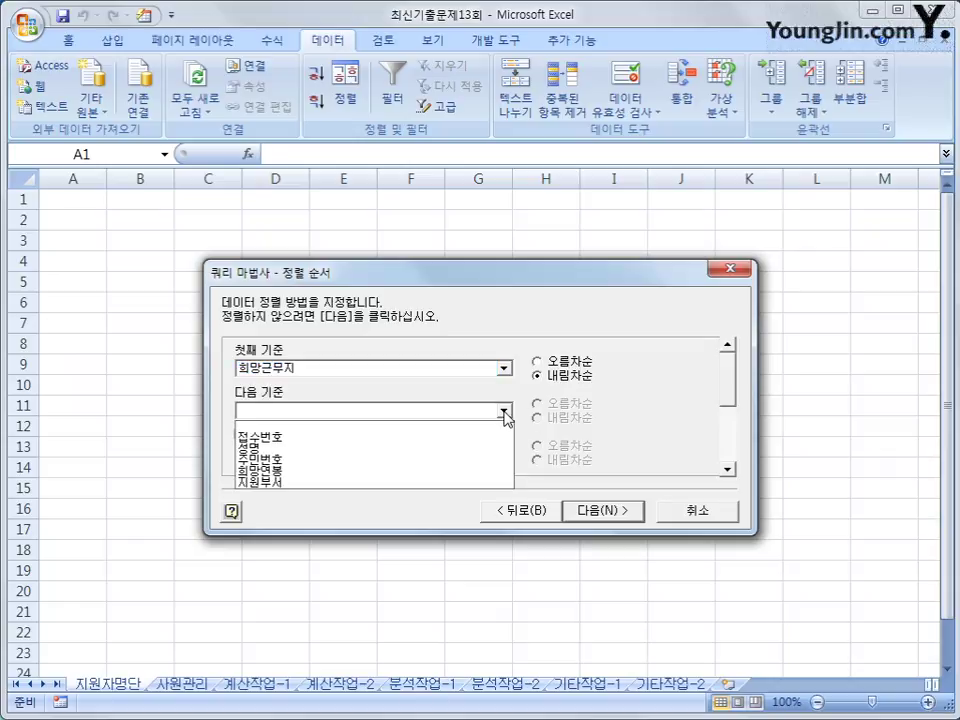
click(445, 452)
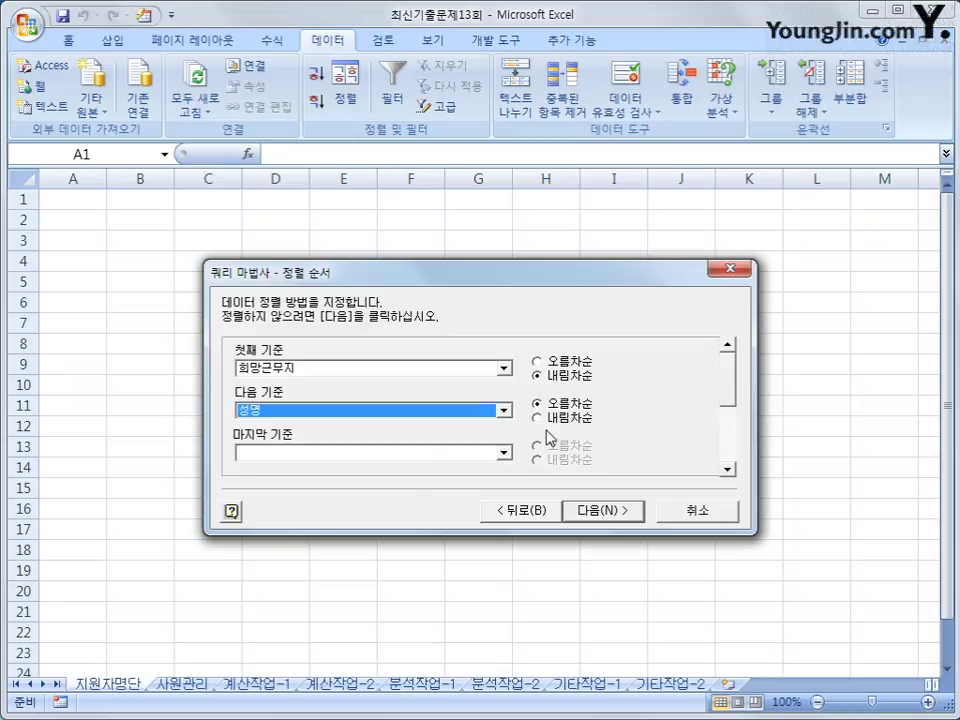
click(563, 421)
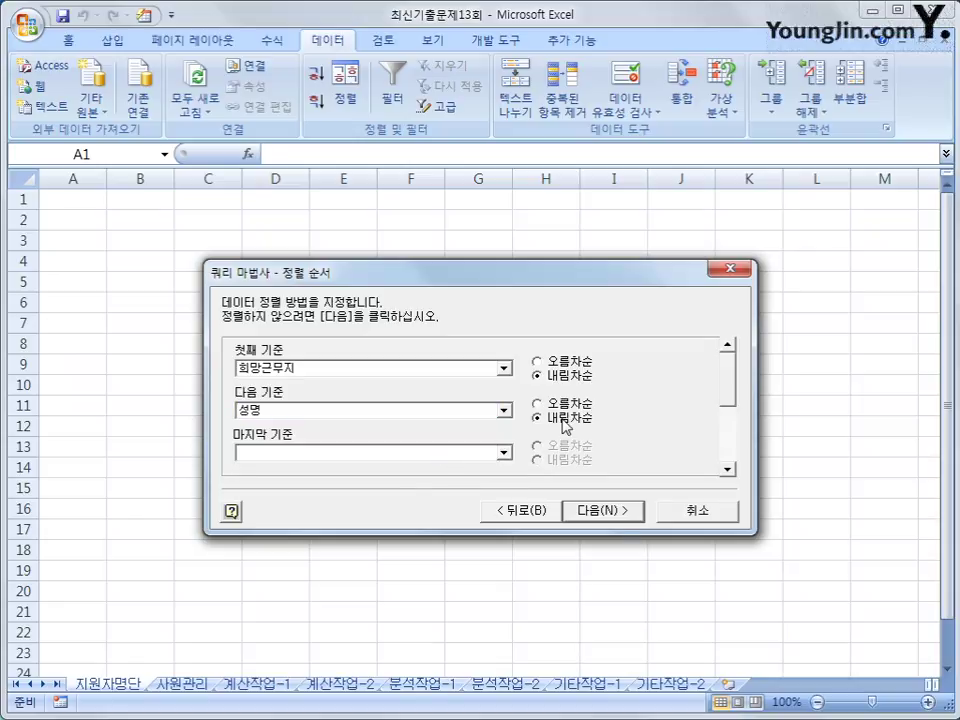
click(616, 513)
click(616, 513)
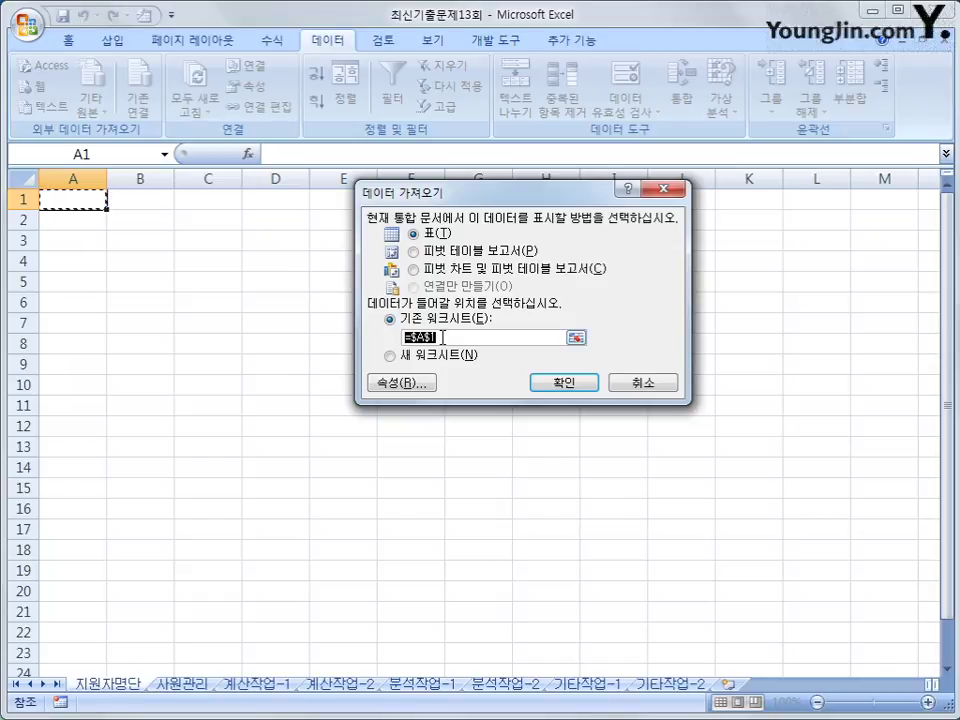
Import the query result as a table at =$A$1, then go to the 사원관리 sheet
click(561, 384)
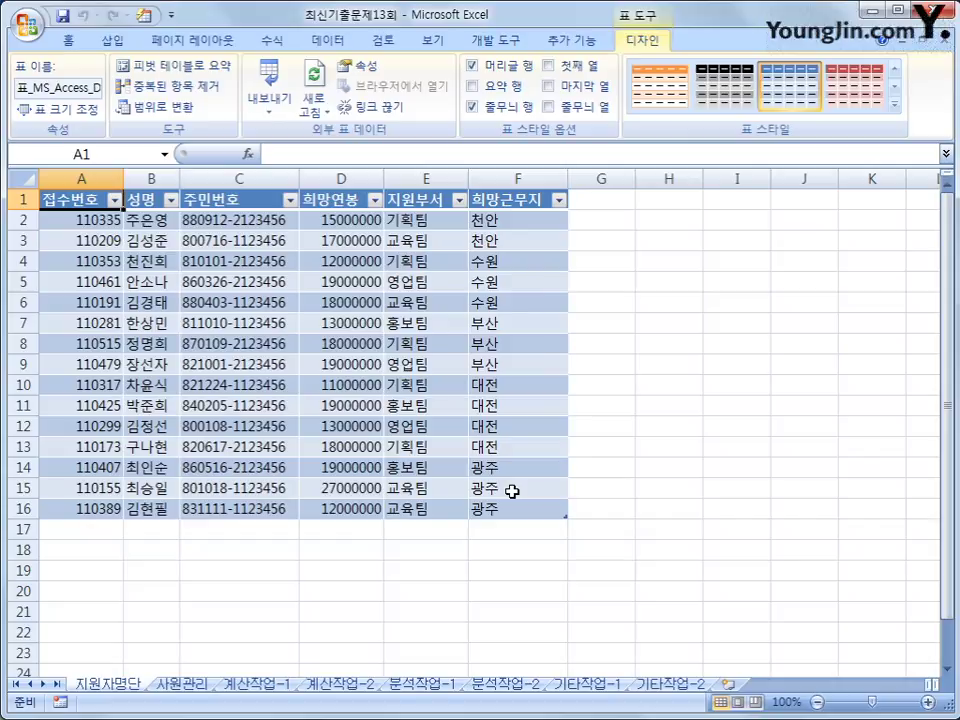
click(184, 688)
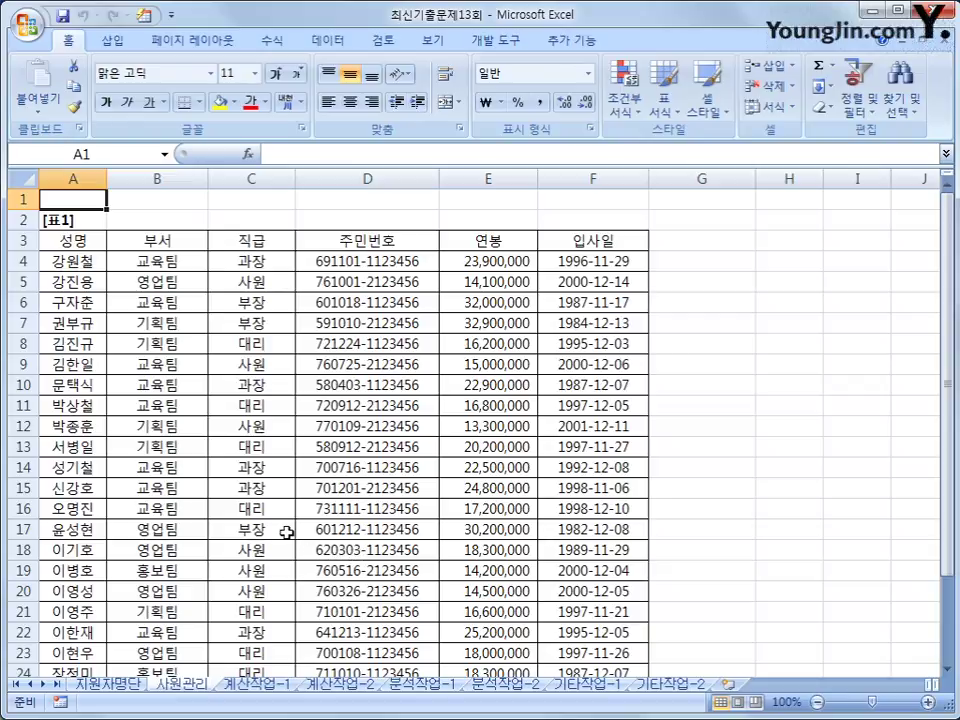
Copy the 직급 header and 과장 value from C3:C4 into A30:A31
scroll(284, 533, down, 4)
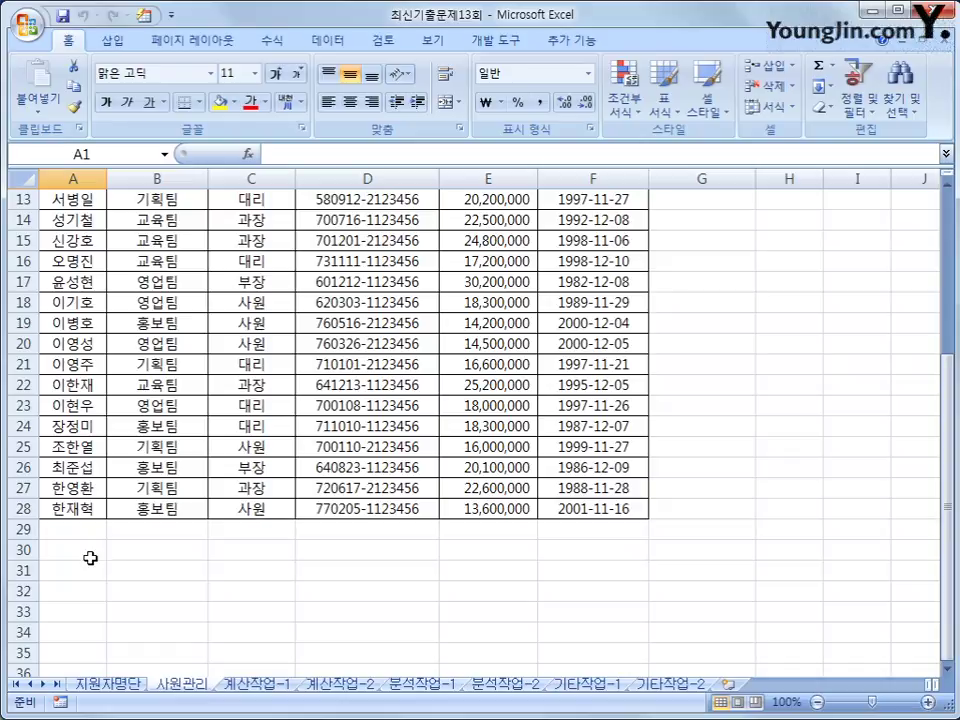
click(90, 557)
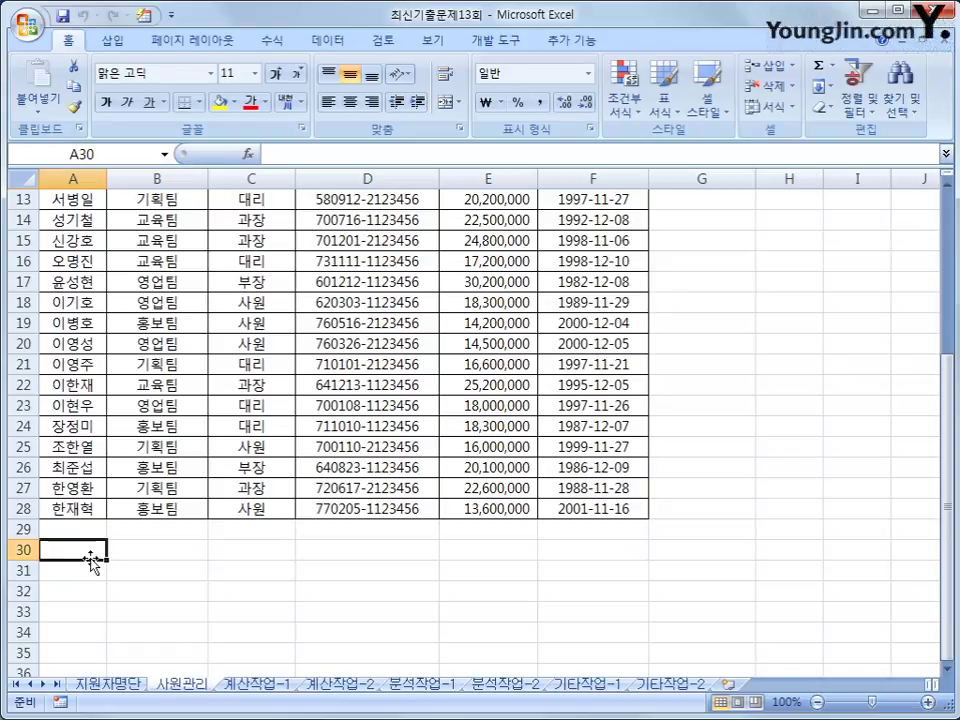
scroll(90, 560, up, 4)
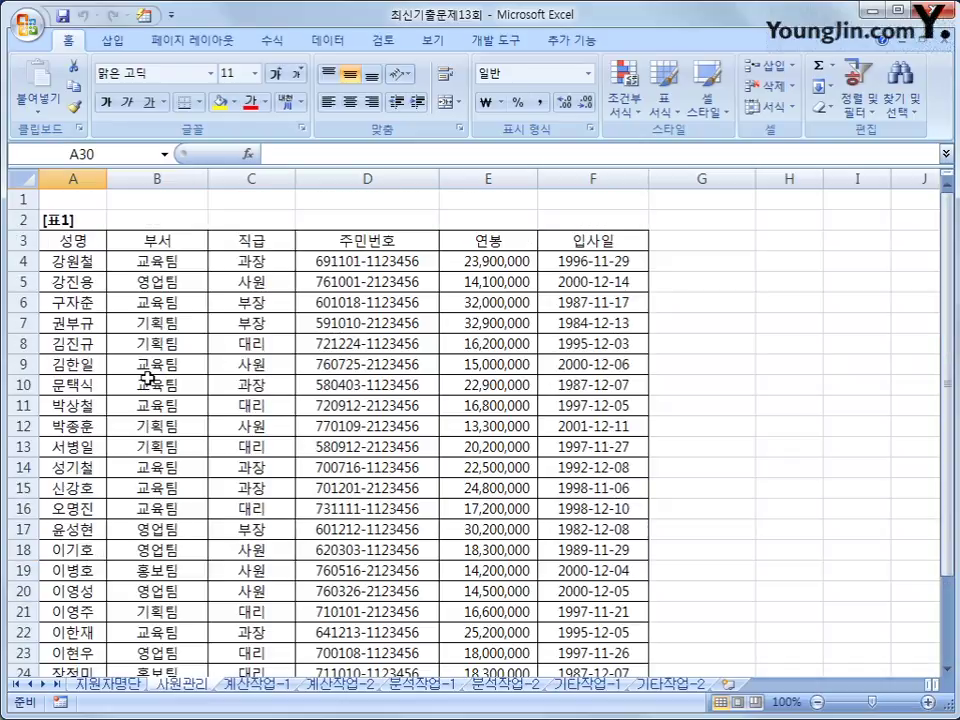
drag(230, 244, 235, 258)
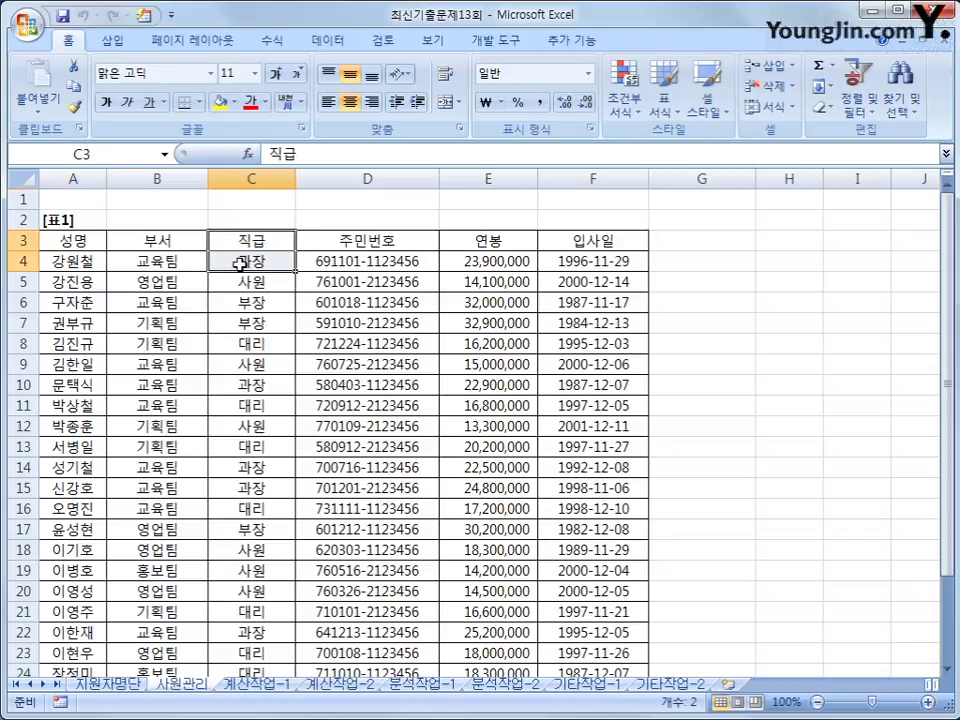
key(ctrl+c)
scroll(220, 505, down, 5)
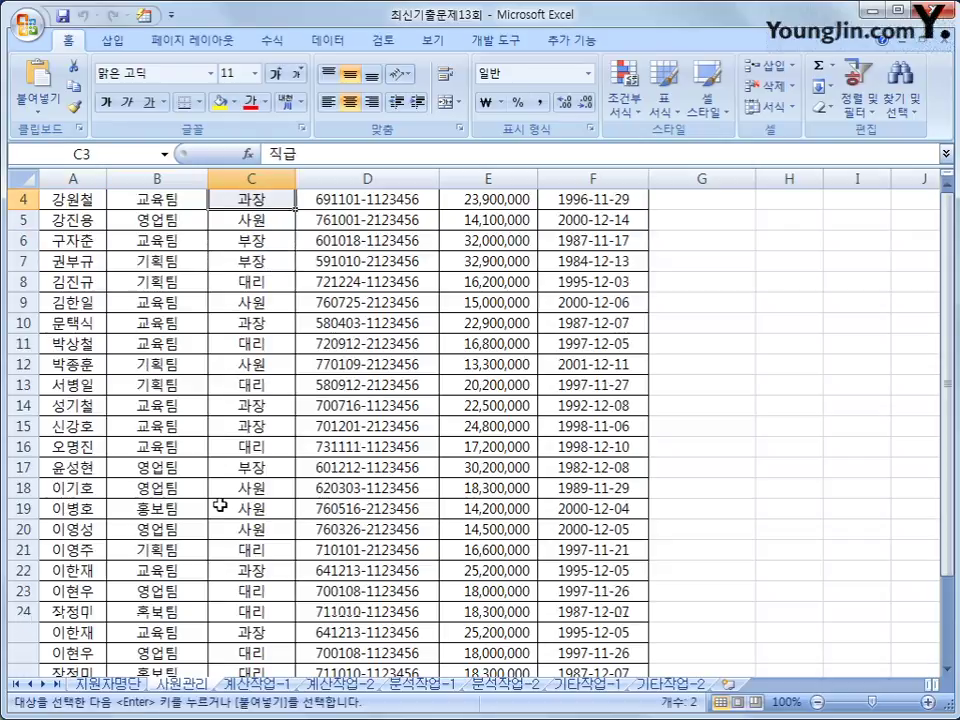
click(78, 489)
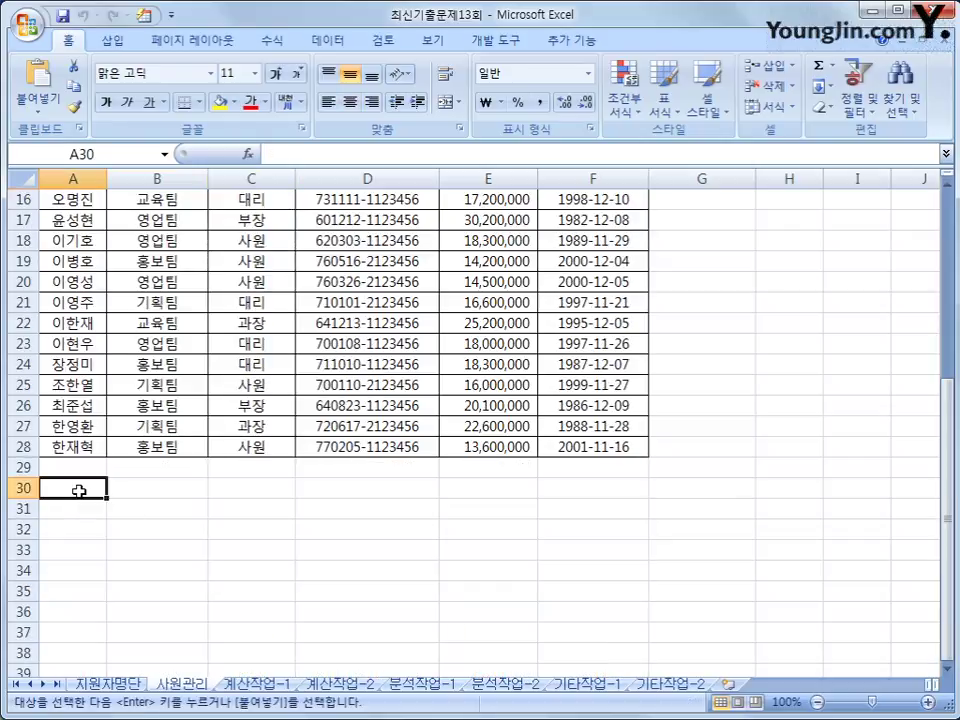
key(ctrl+v)
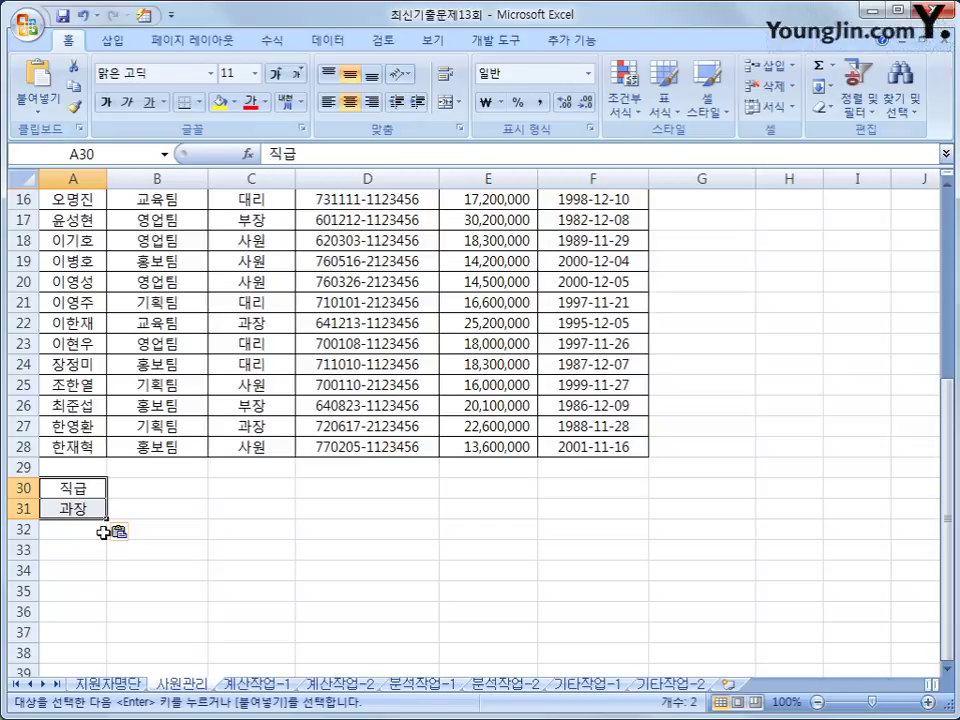
click(88, 486)
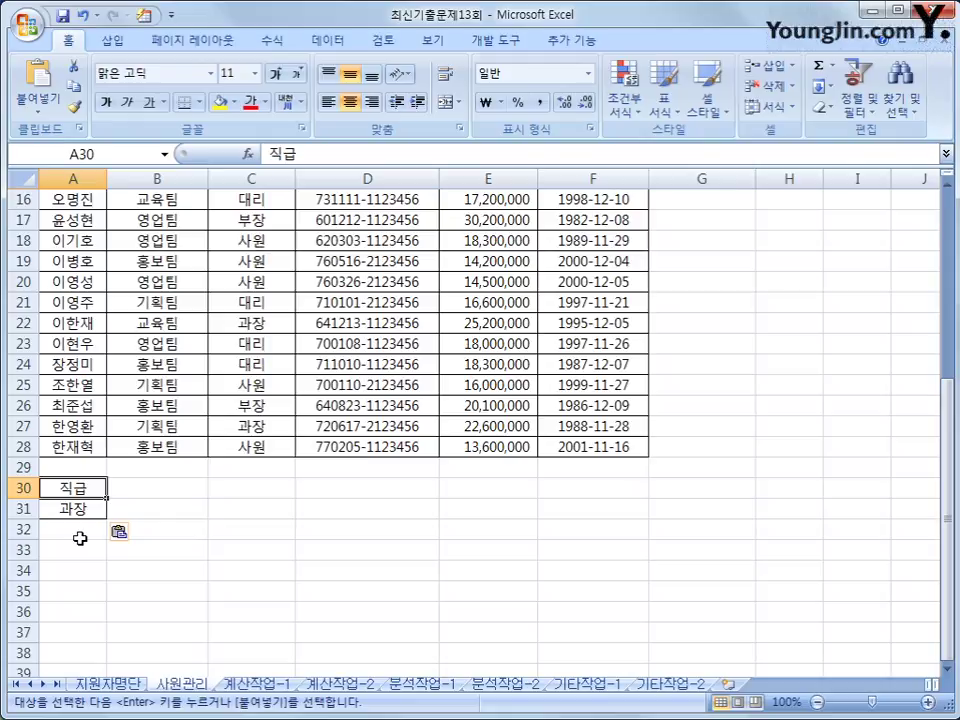
Copy the 연봉 header from E3 into both B30 and C30
scroll(377, 523, up, 5)
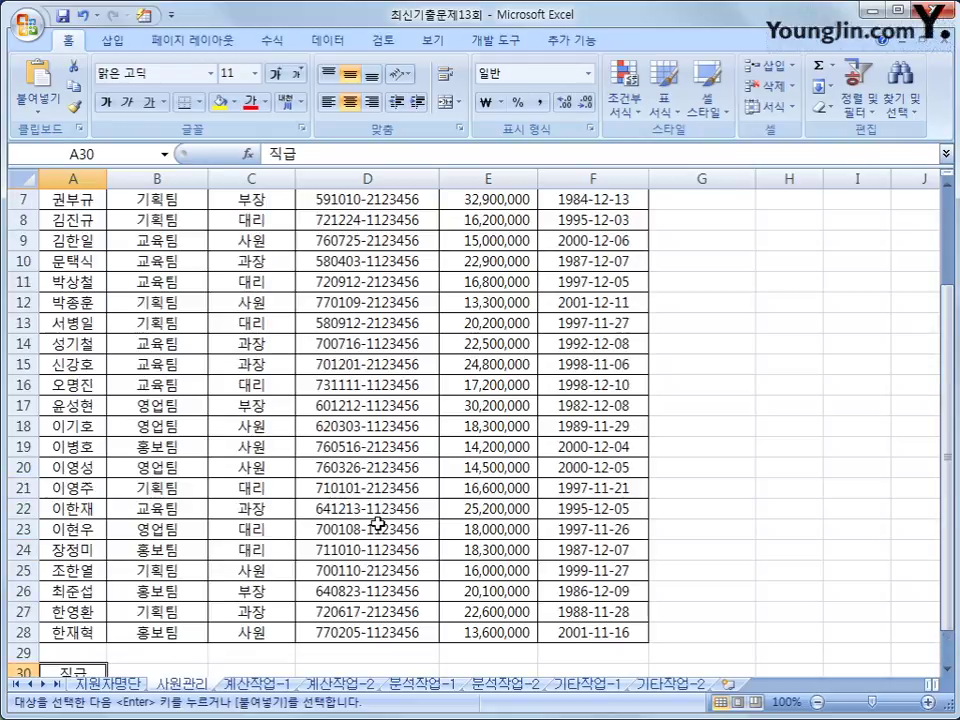
click(489, 241)
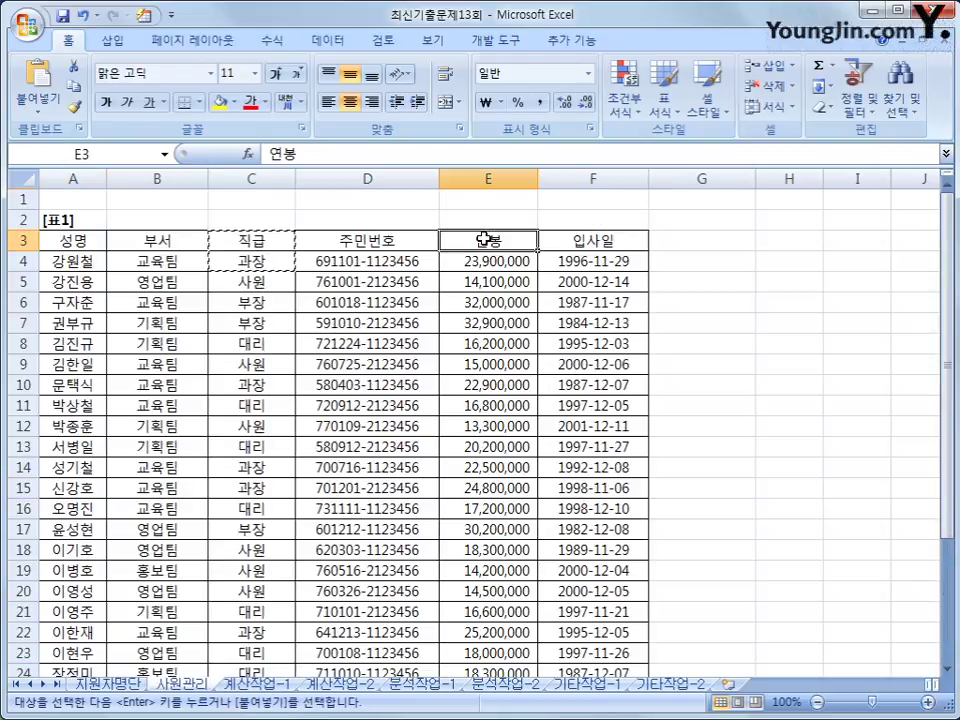
key(ctrl+c)
scroll(367, 503, down, 5)
click(140, 487)
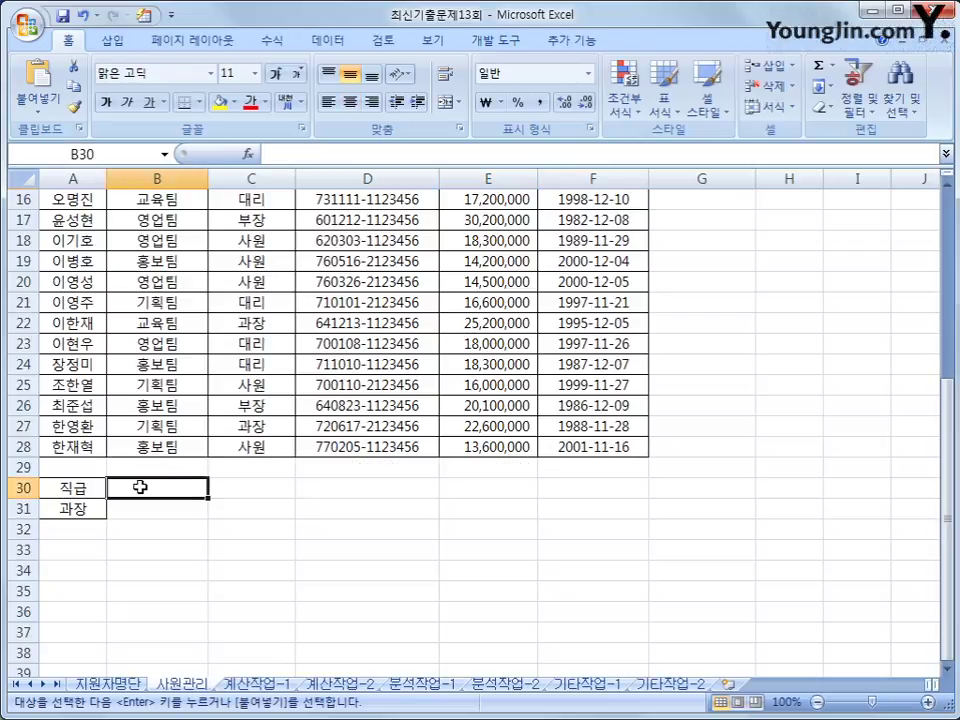
key(ctrl+v)
click(257, 489)
key(ctrl+v)
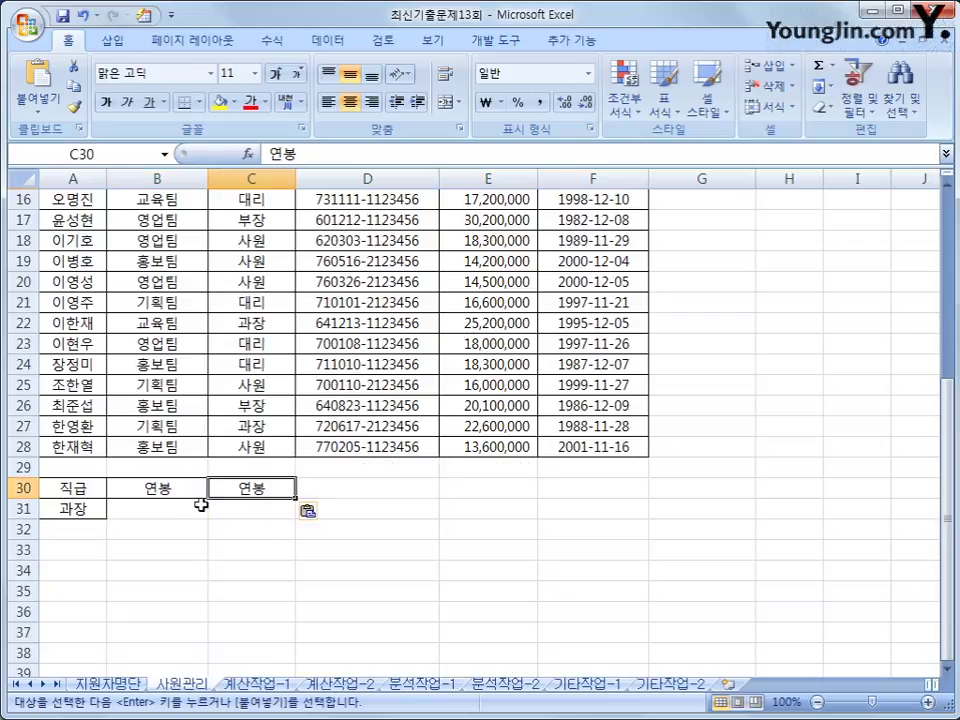
click(166, 511)
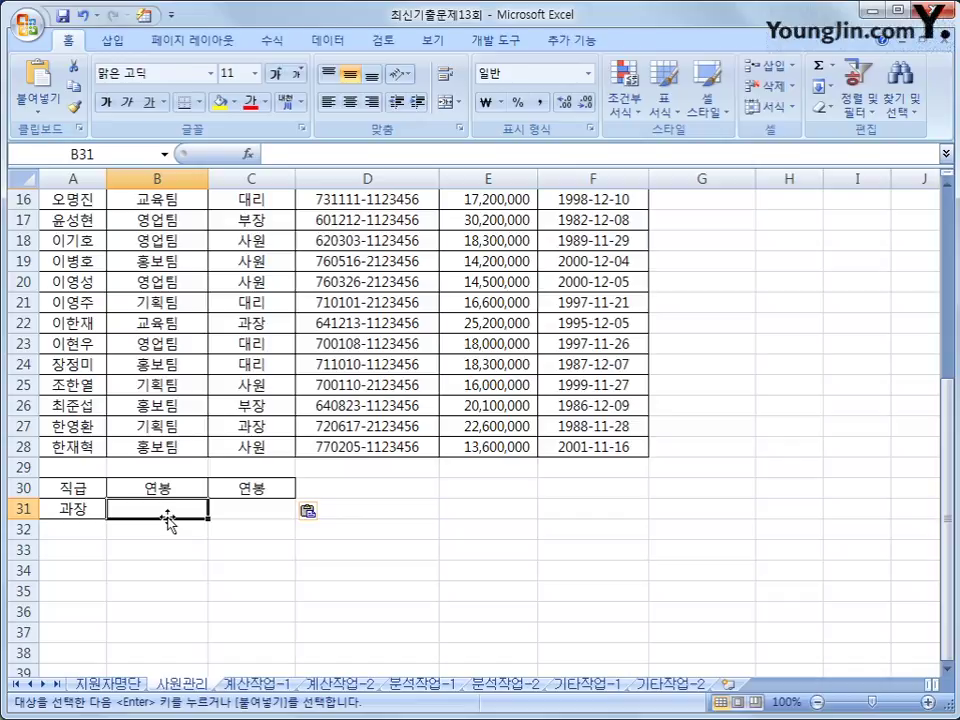
Enter >=20000000 in B31 and <=25000000 in C31
text(>=20)
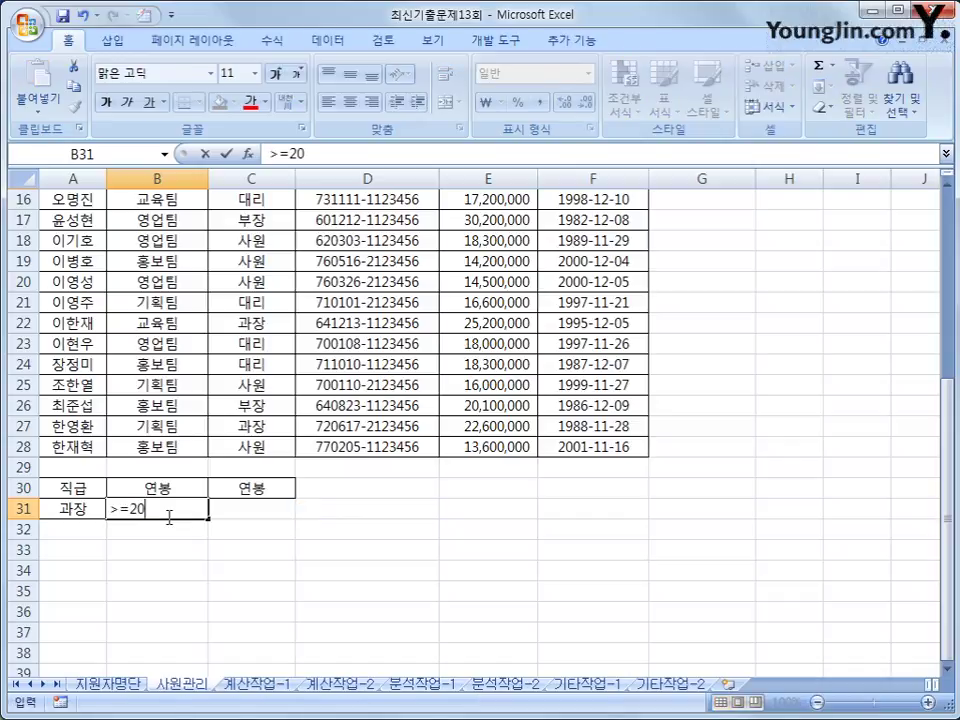
text(000000)
key(Return)
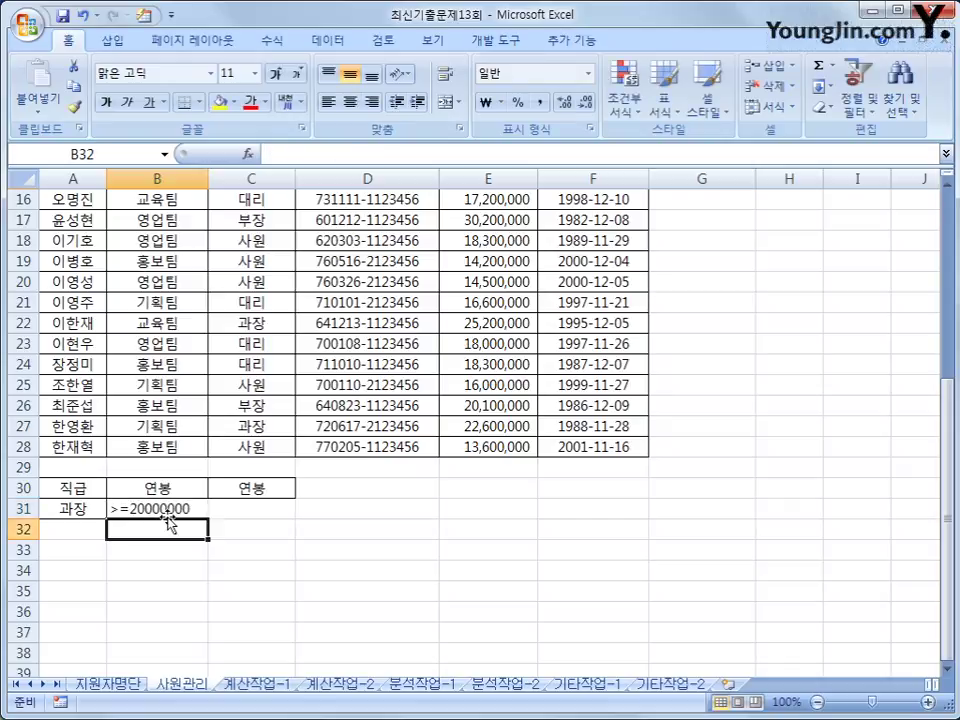
click(251, 508)
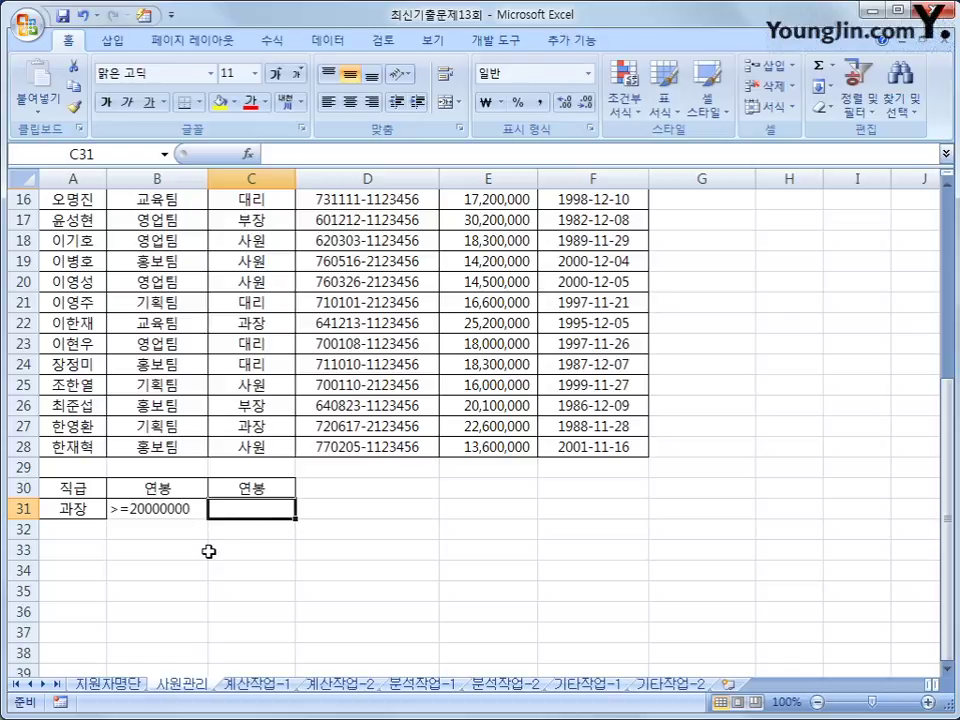
text(<=)
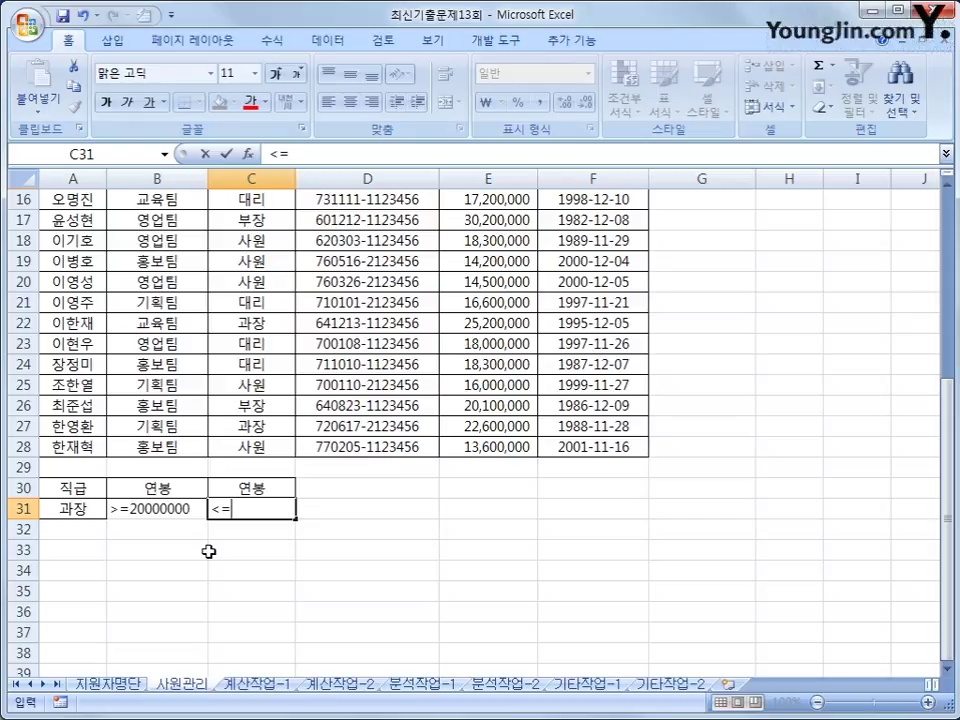
text(25000)
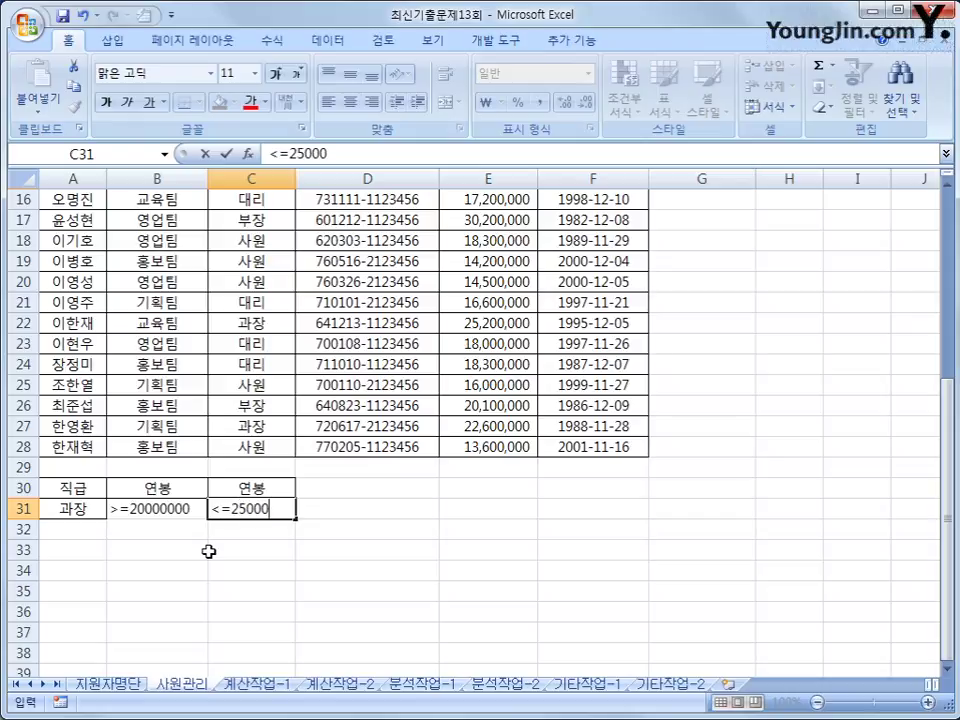
text(000)
key(Return)
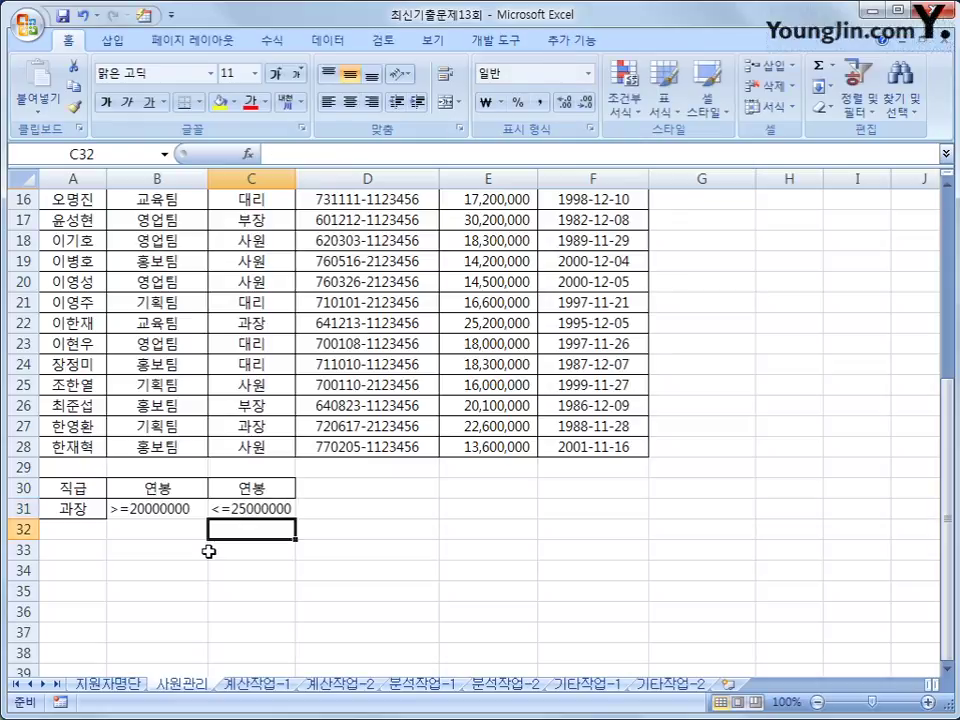
Recheck the C31 and B31 salary criteria and commit the edit
click(251, 508)
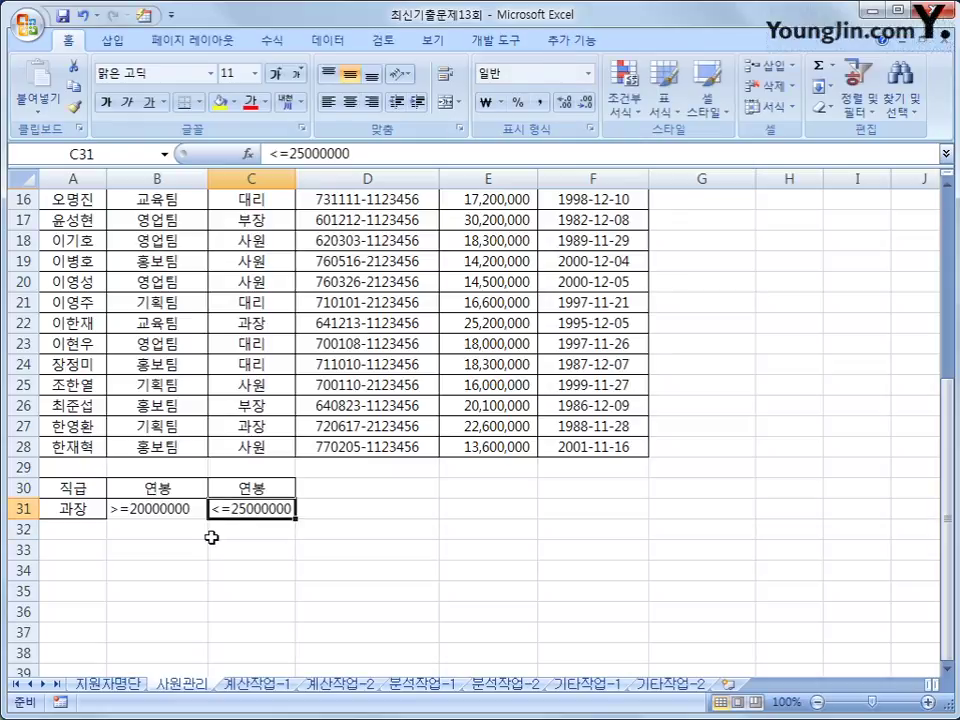
click(141, 510)
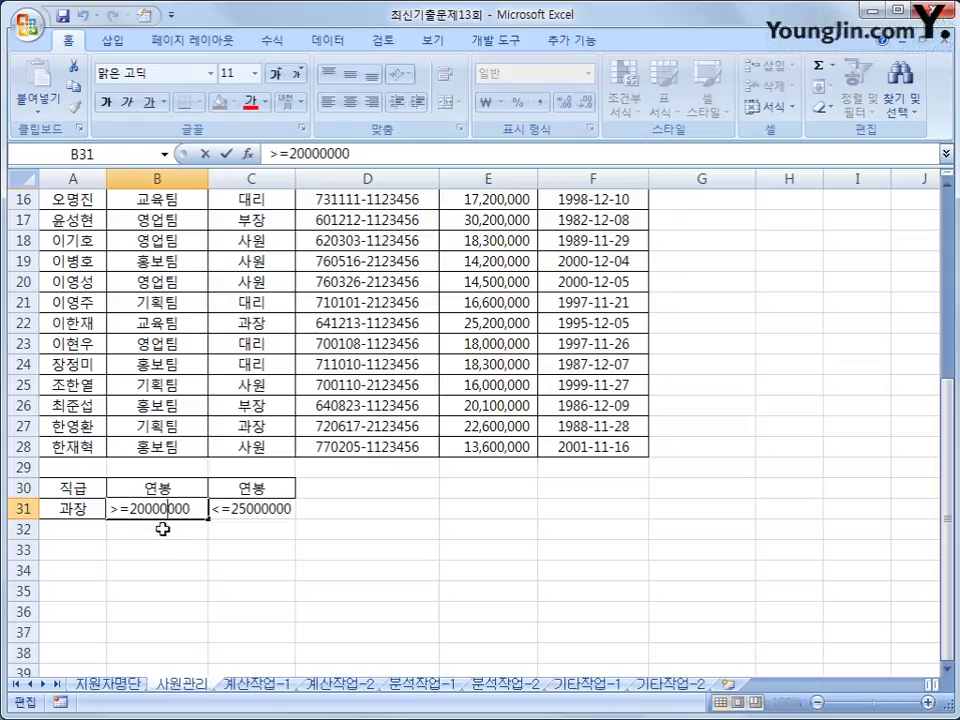
double_click(151, 508)
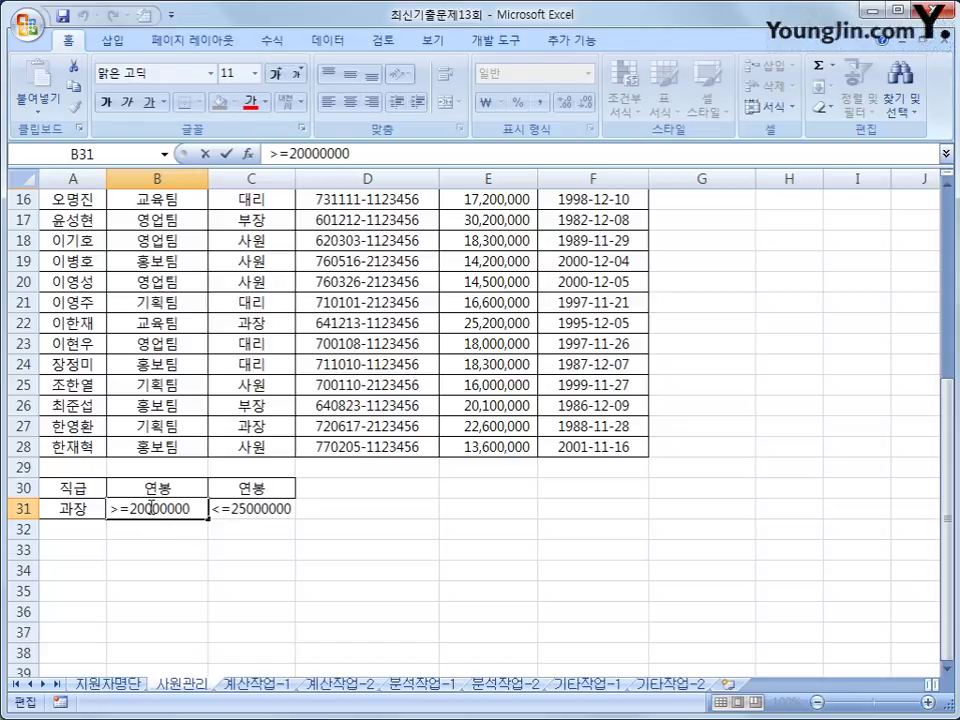
click(279, 524)
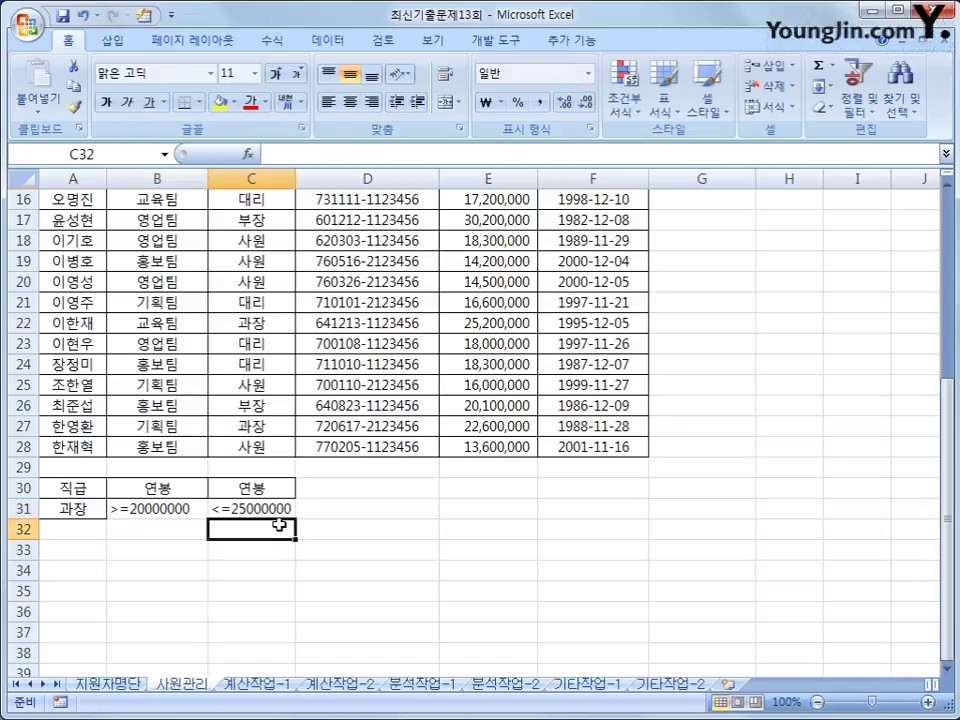
scroll(279, 524, up, 5)
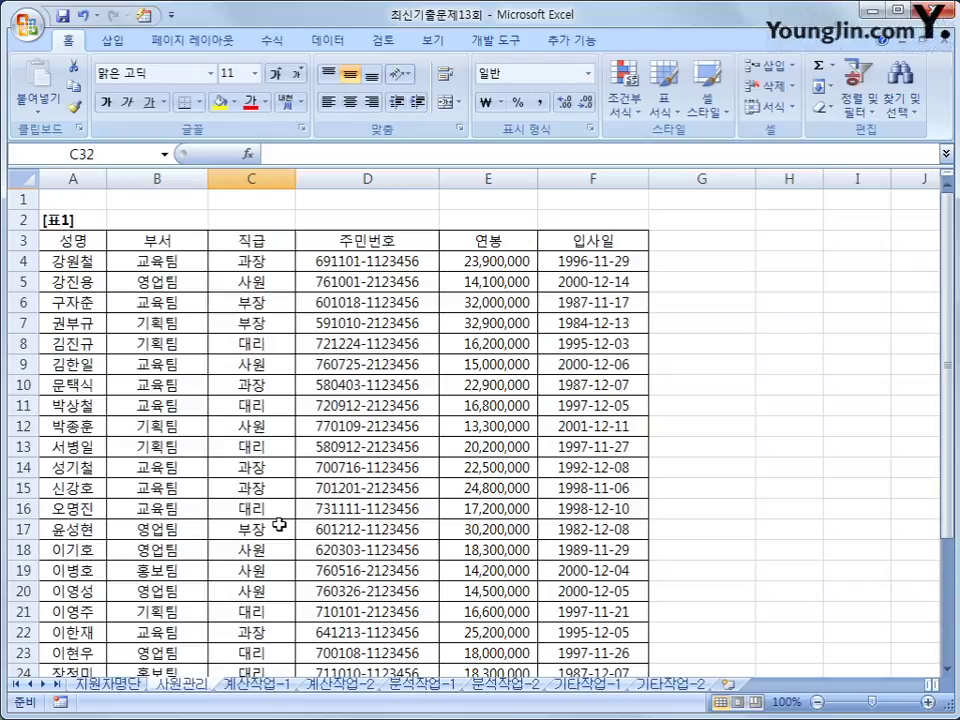
Copy the 성명, 연봉 and 입사일 headings into A35:C35
click(77, 241)
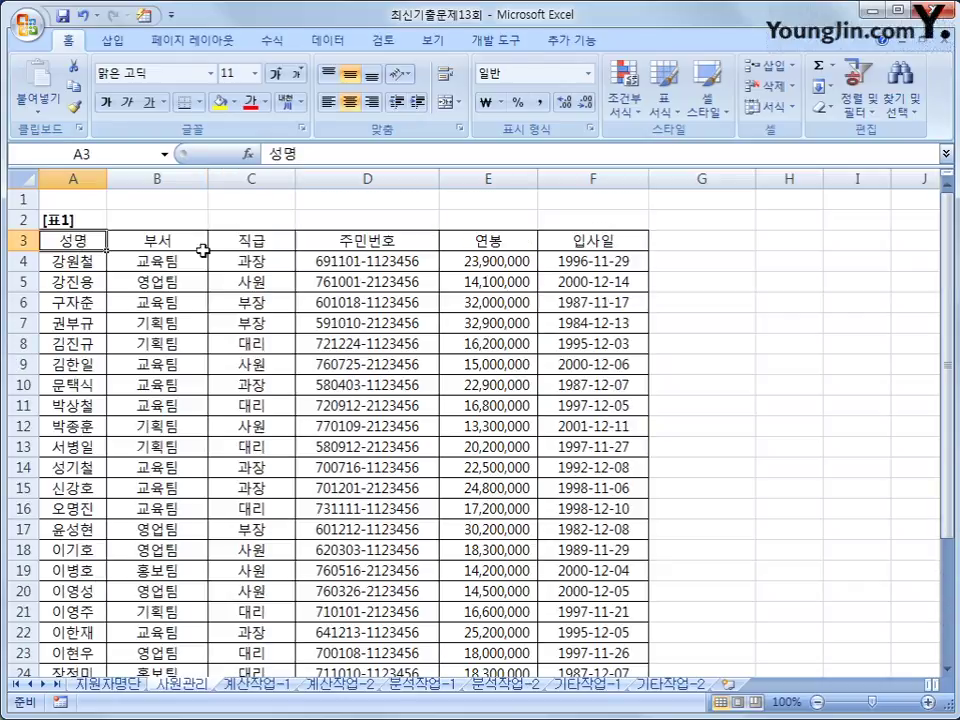
ctrl+click(490, 242)
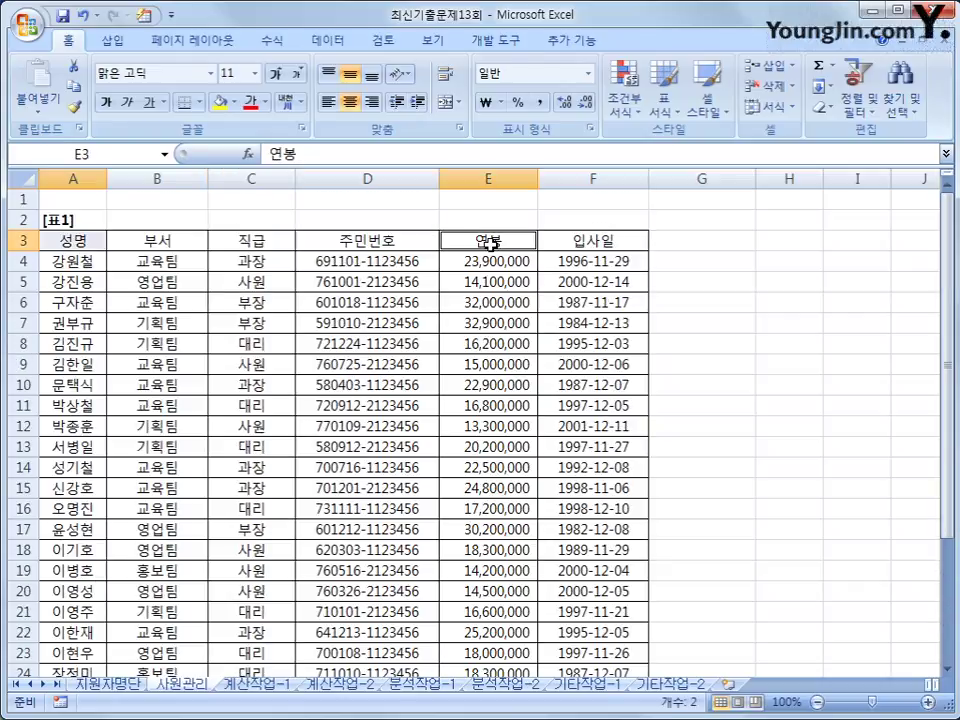
ctrl+click(561, 241)
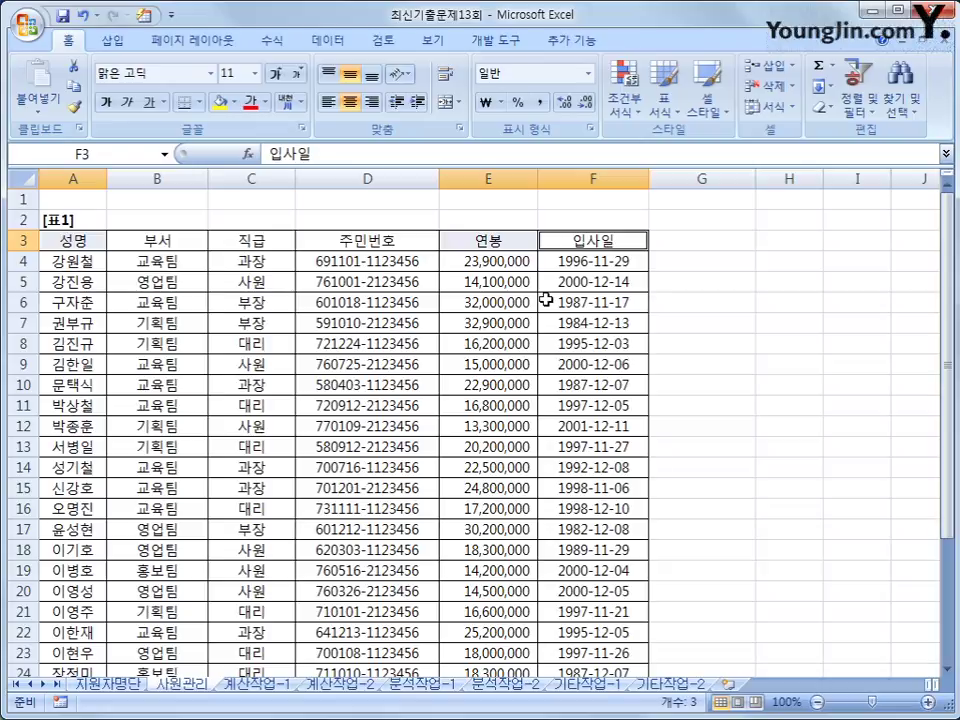
key(ctrl+c)
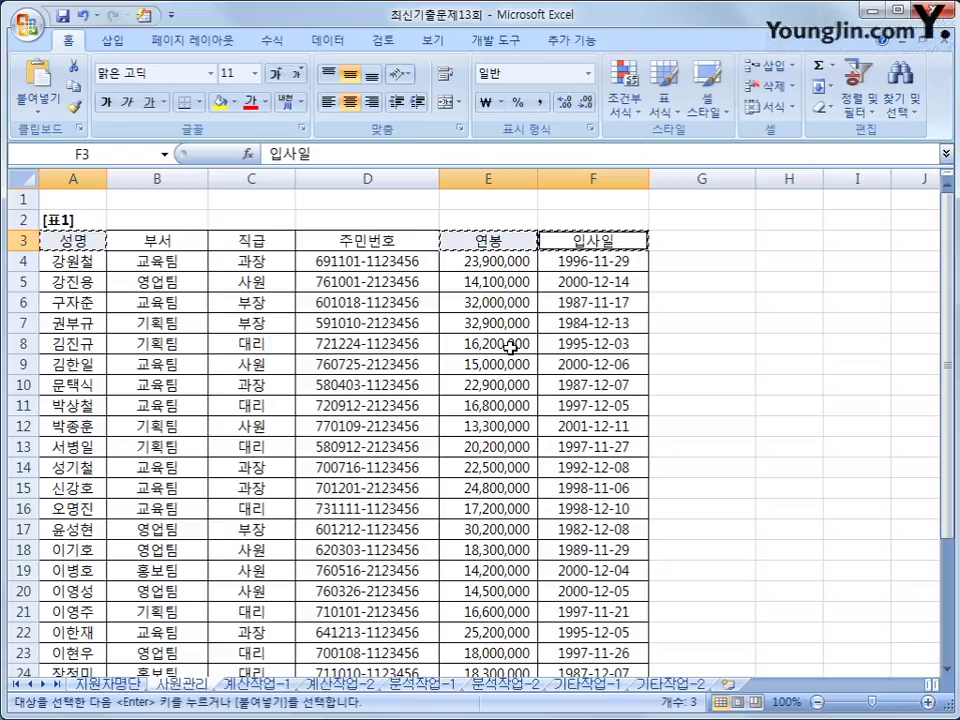
scroll(500, 342, down, 6)
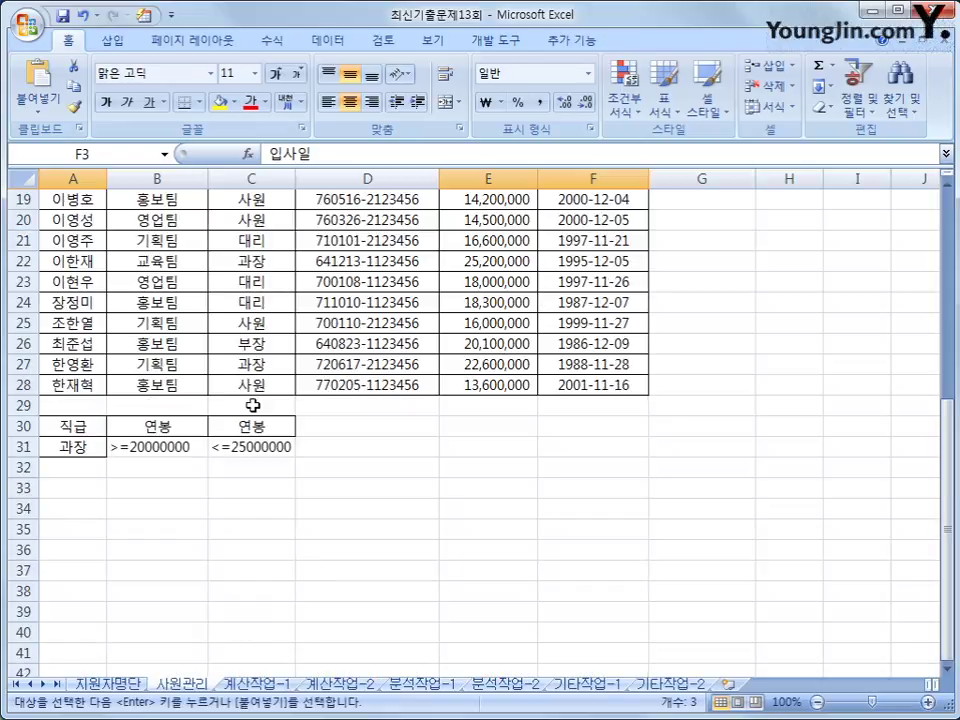
click(67, 528)
key(ctrl+v)
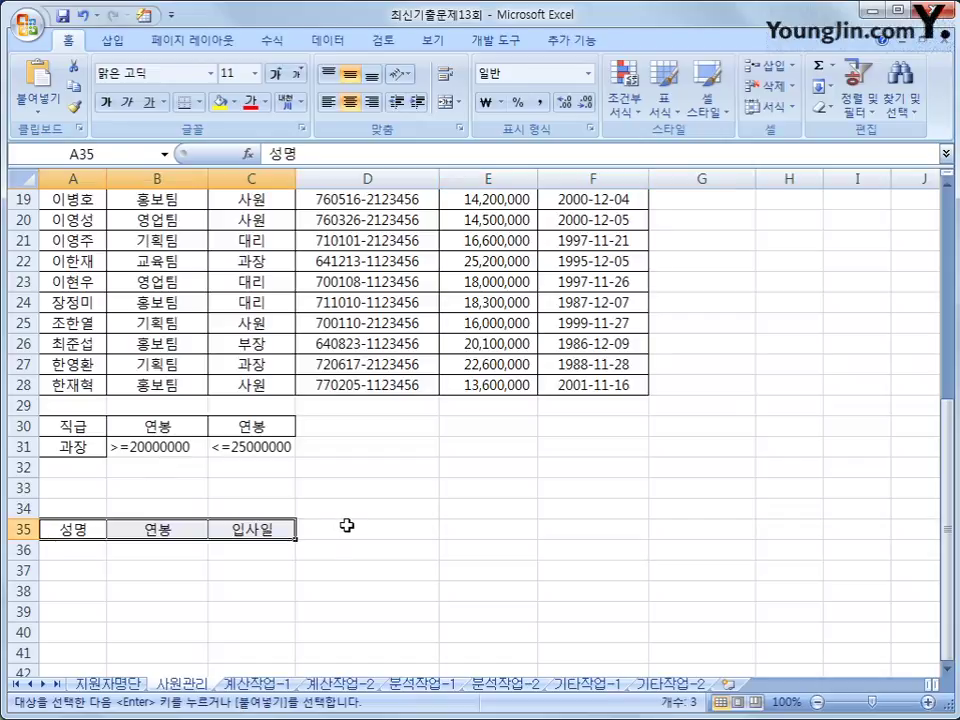
Review the criteria range A30:C31 and output headings A35:C35, then select a cell inside the employee table
scroll(346, 522, up, 3)
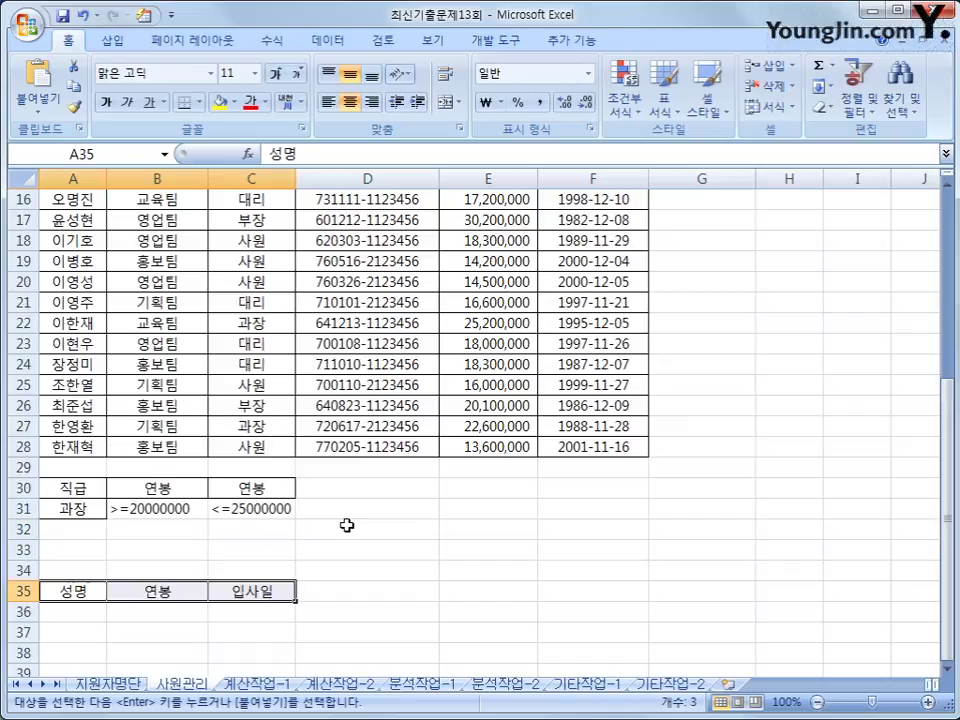
scroll(346, 517, down, 3)
drag(62, 426, 230, 450)
drag(81, 529, 228, 533)
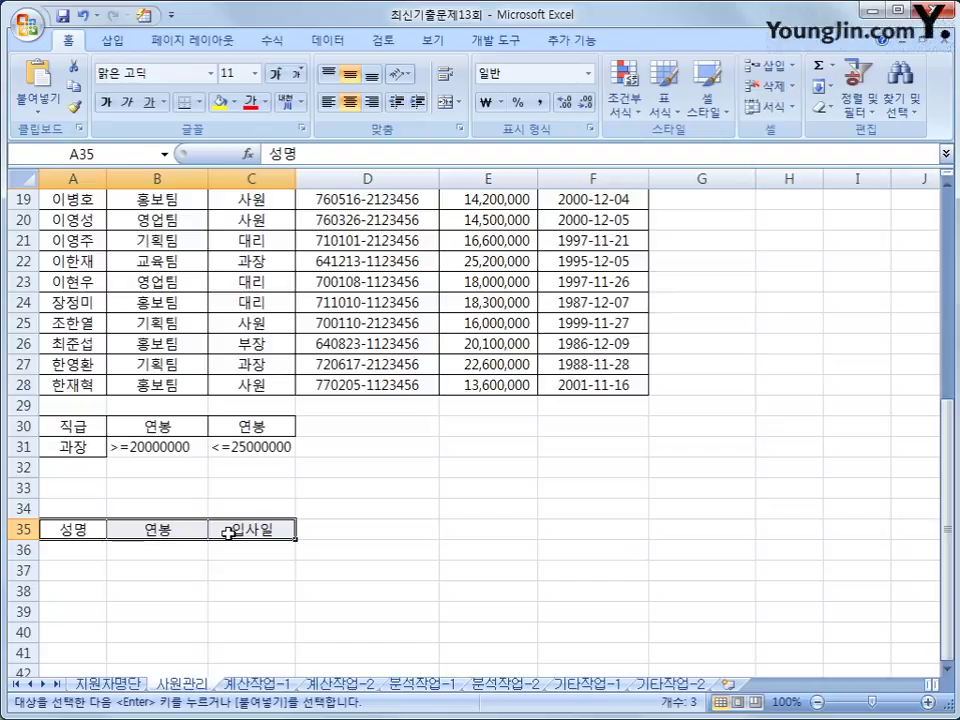
scroll(228, 533, up, 6)
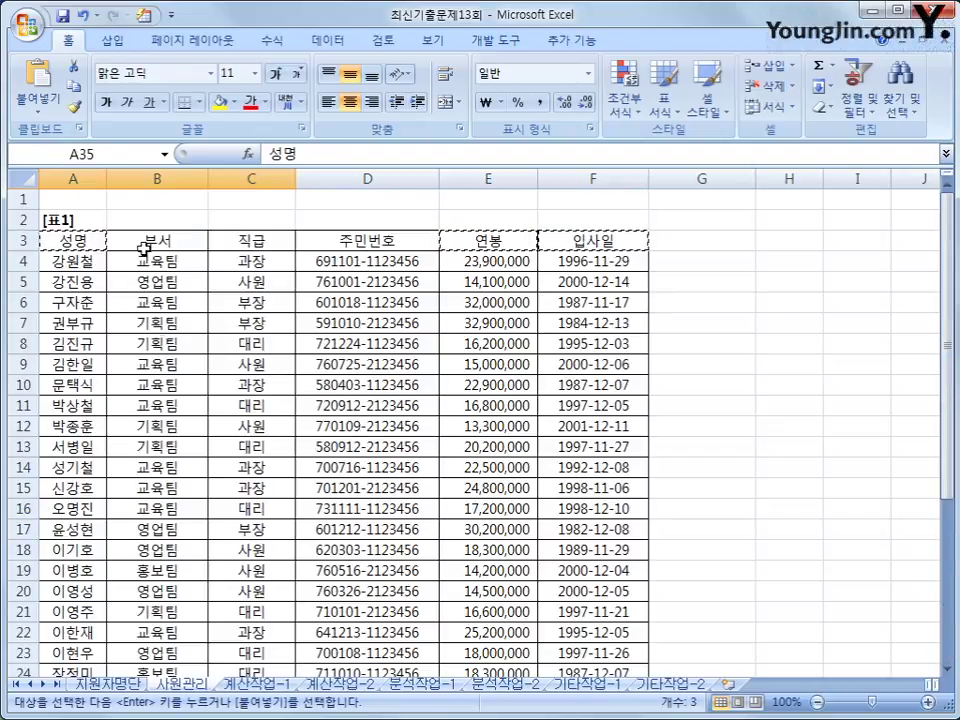
click(179, 248)
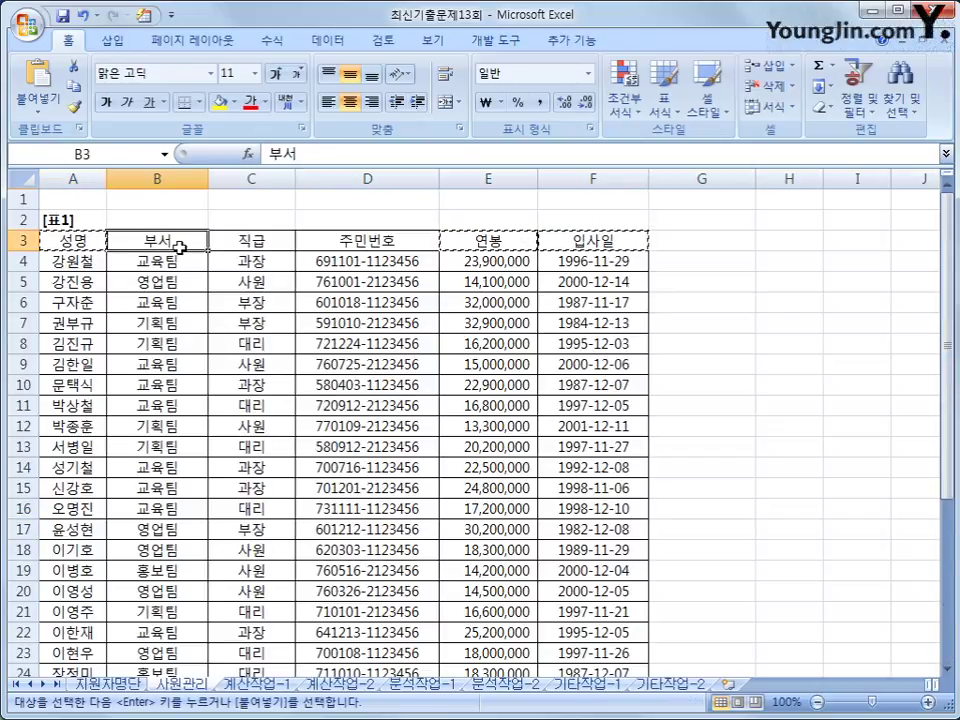
click(318, 45)
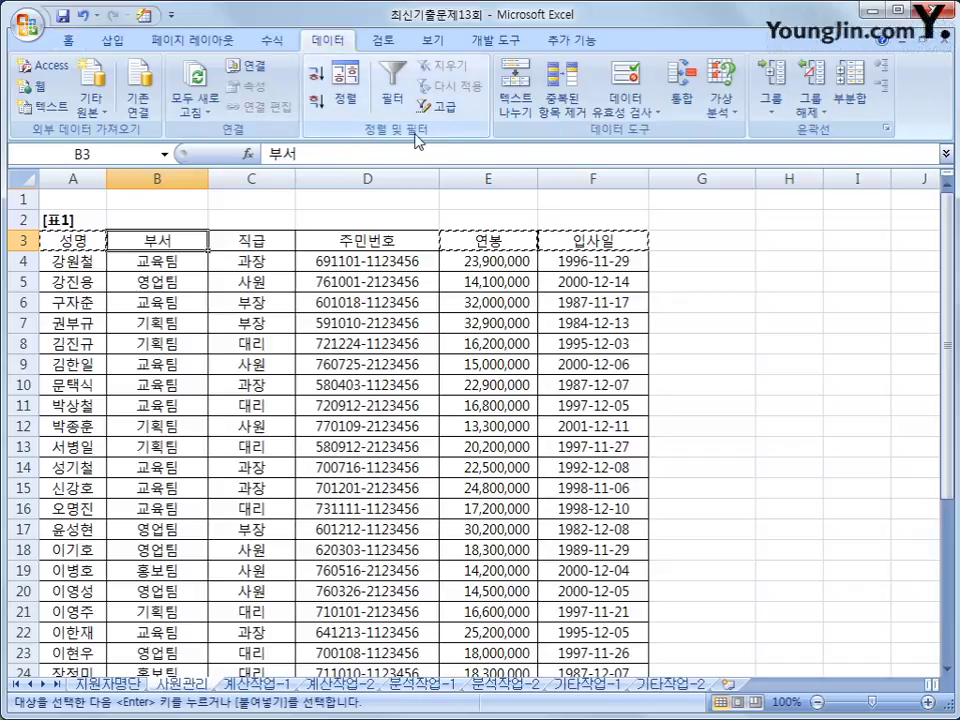
Set Advanced Filter criteria range A30:C31, copying results to A35:C35
click(446, 110)
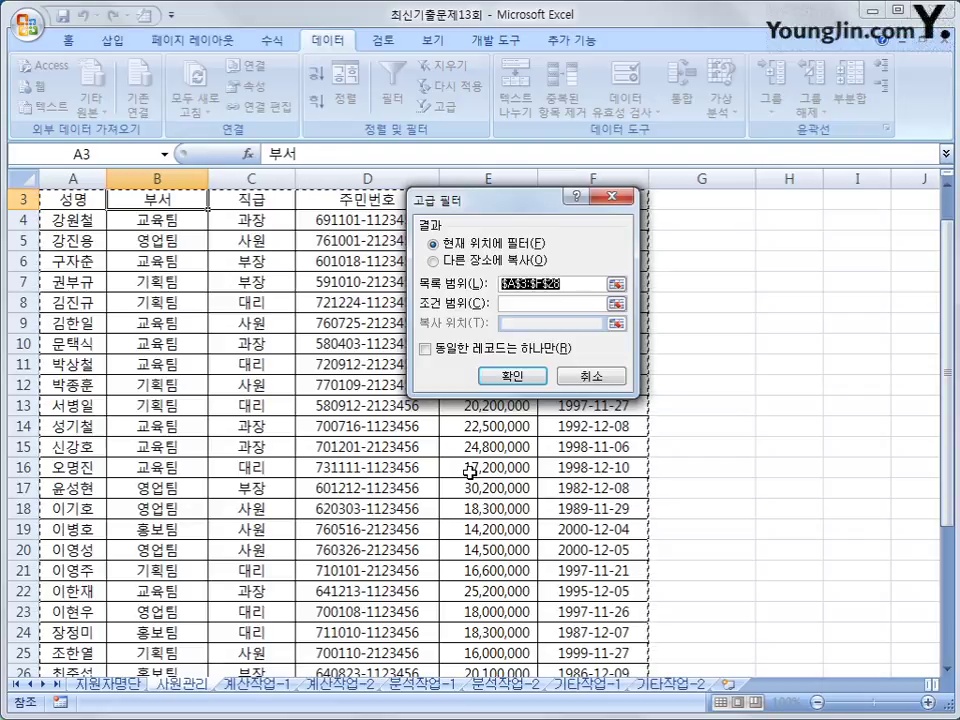
scroll(236, 573, down, 2)
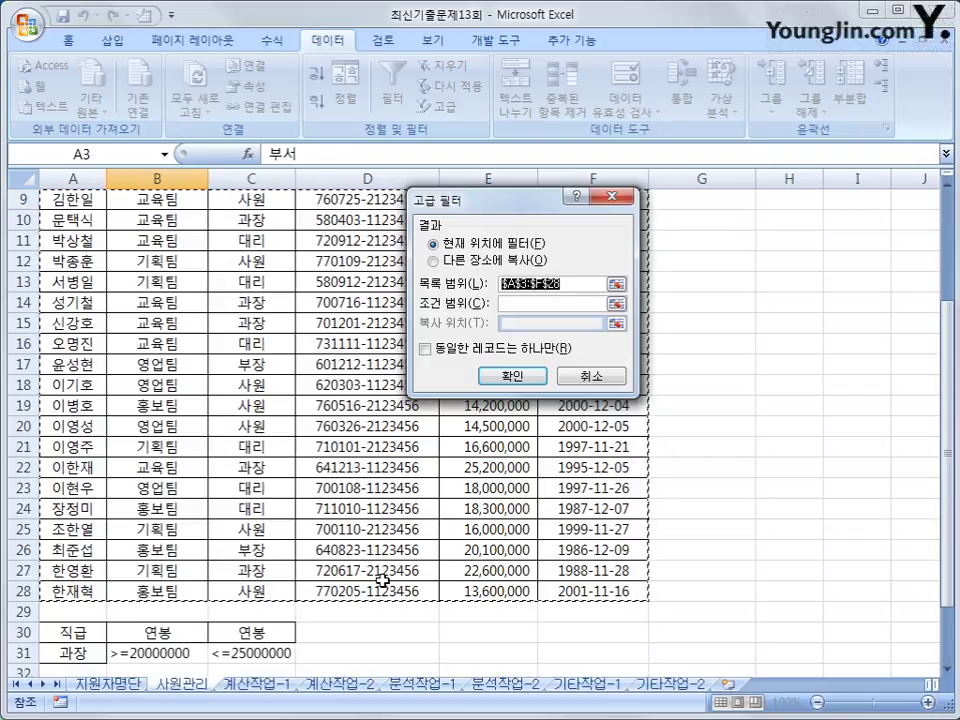
key(Tab)
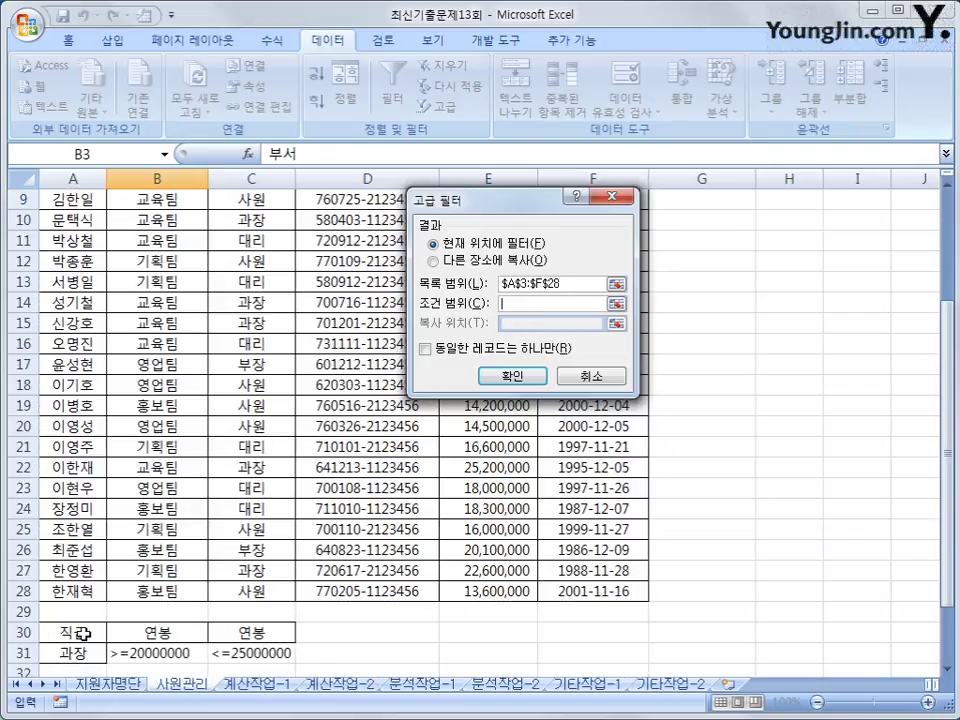
drag(82, 633, 236, 650)
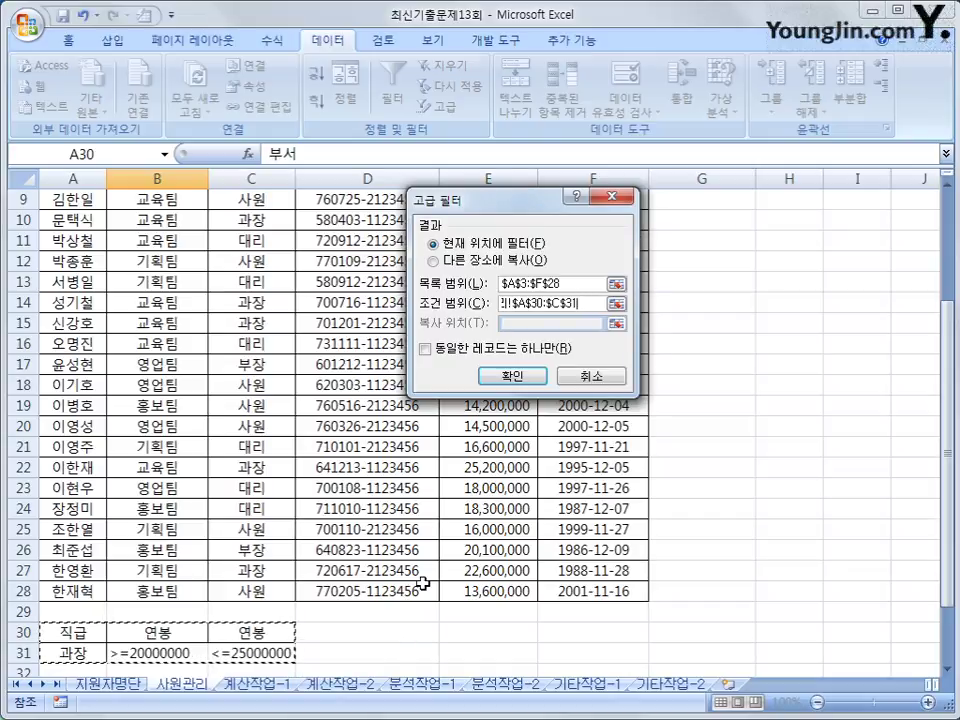
click(468, 261)
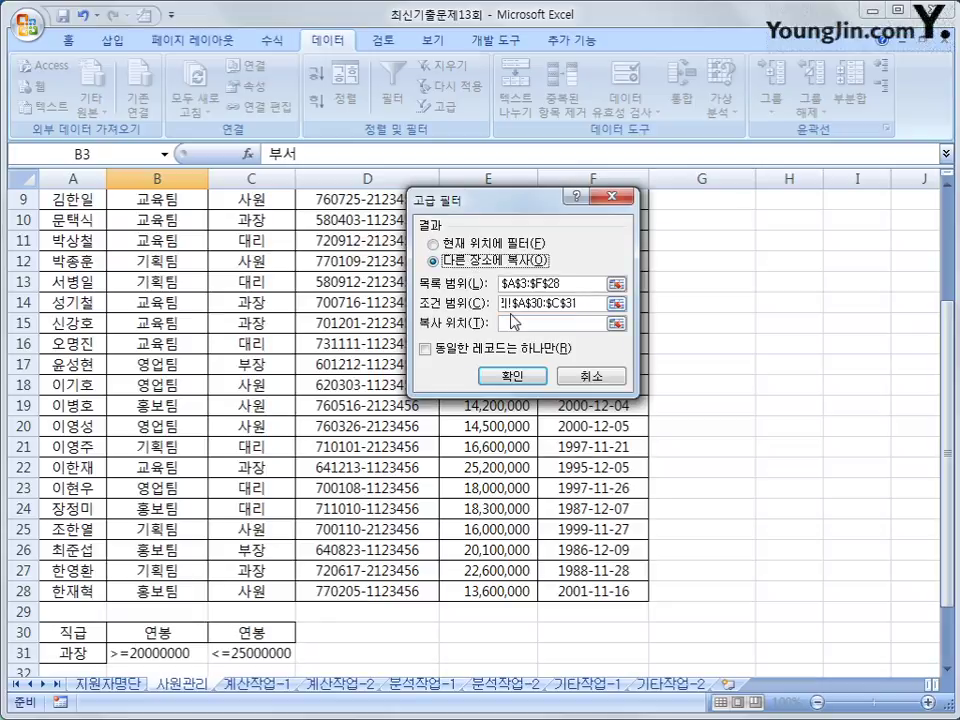
click(512, 321)
scroll(285, 499, down, 2)
drag(72, 611, 221, 609)
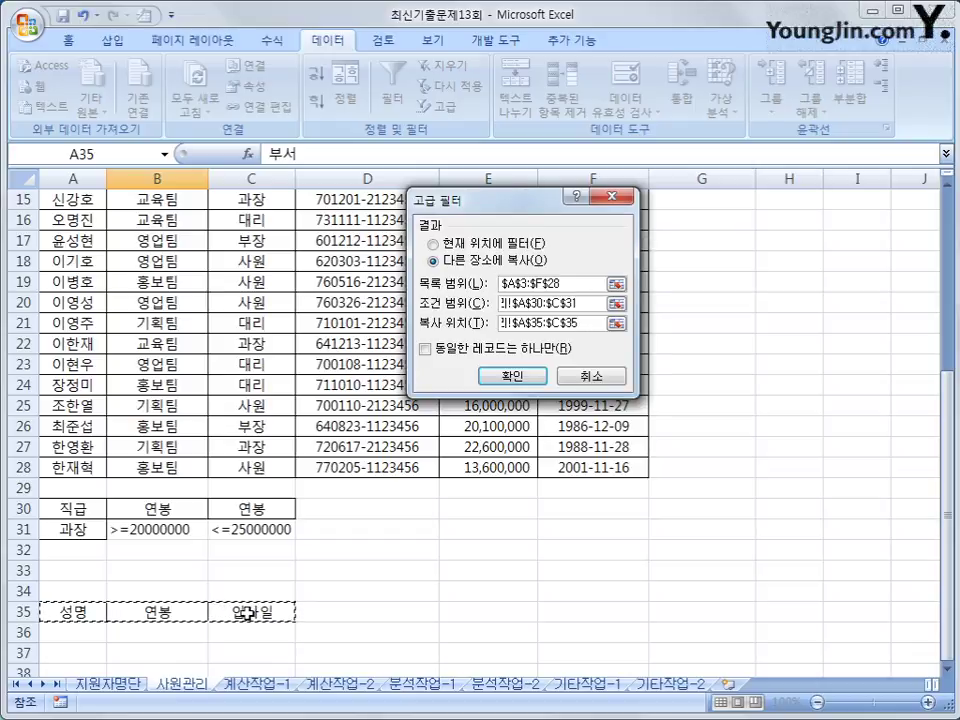
Run the advanced filter and check the extracted salaries in B36:B40
click(513, 375)
scroll(400, 562, down, 8)
scroll(300, 422, up, 1)
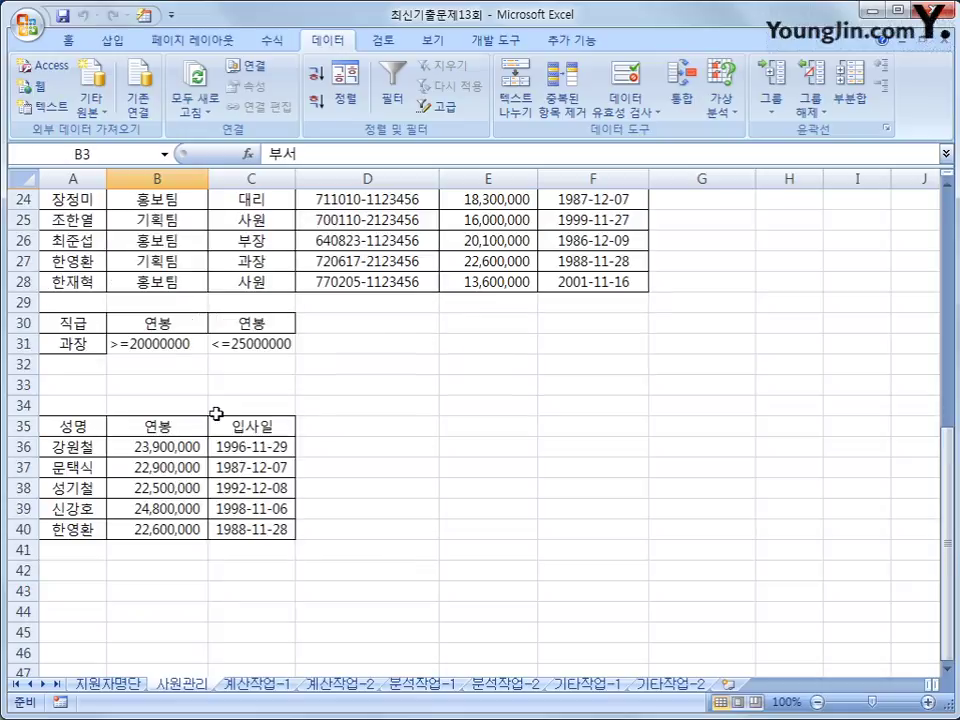
drag(139, 452, 146, 531)
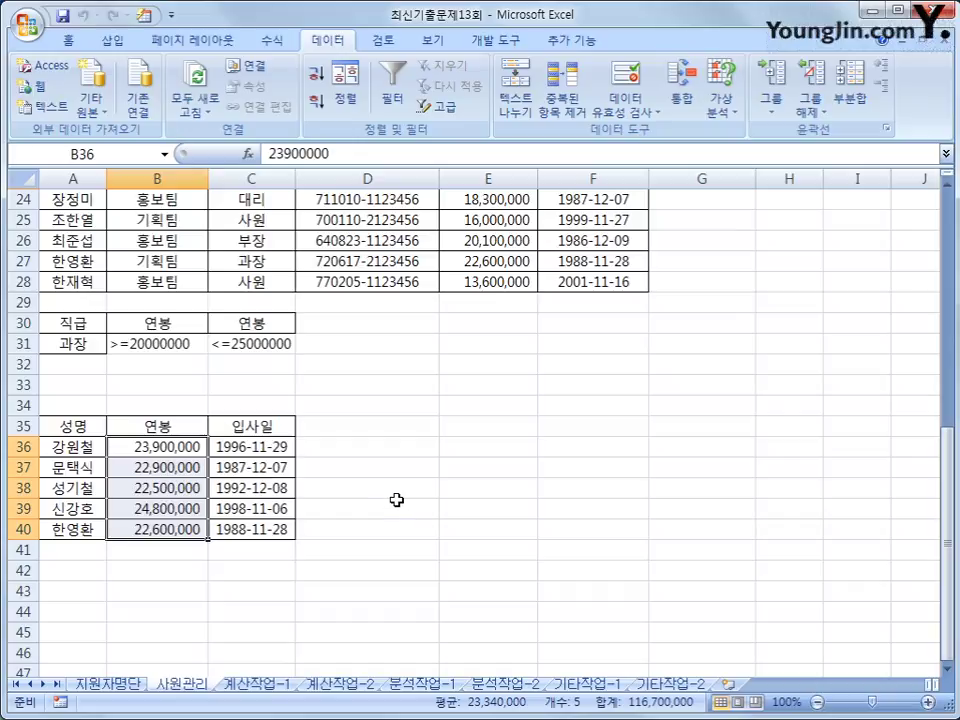
scroll(396, 500, up, 1)
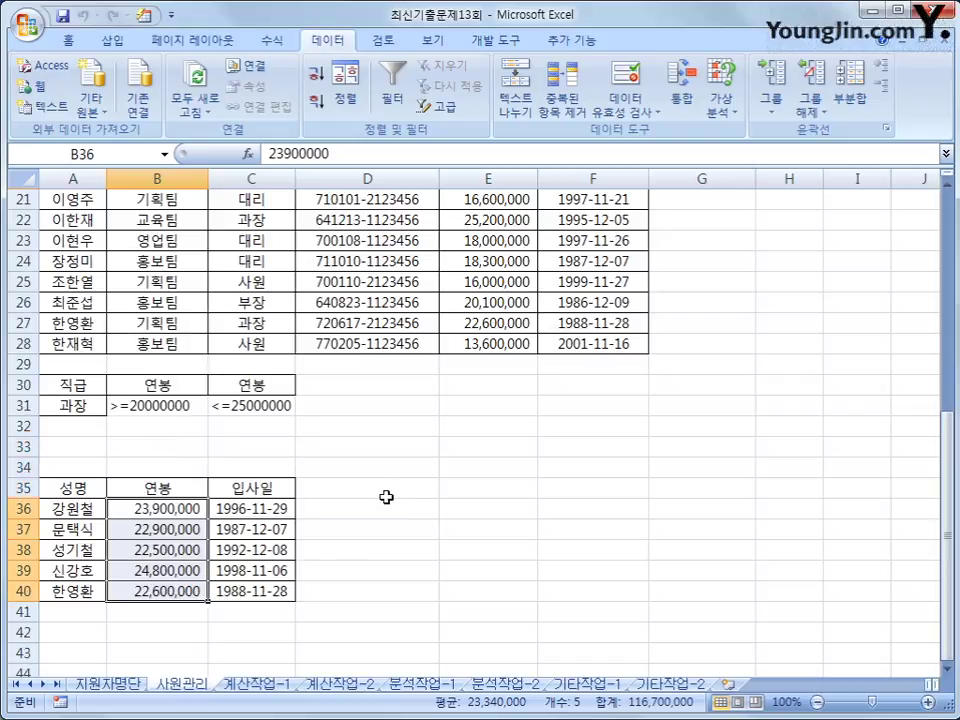
scroll(396, 500, up, 4)
scroll(385, 497, up, 3)
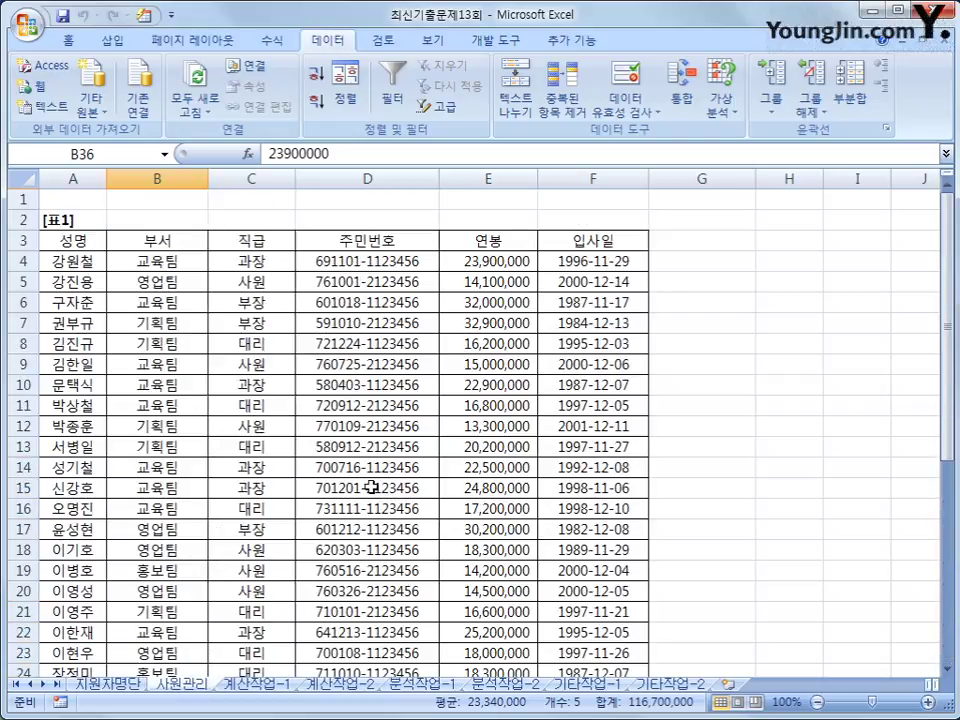
Select the employee records from A4 and create a formula-based conditional formatting rule
click(85, 262)
drag(85, 262, 566, 630)
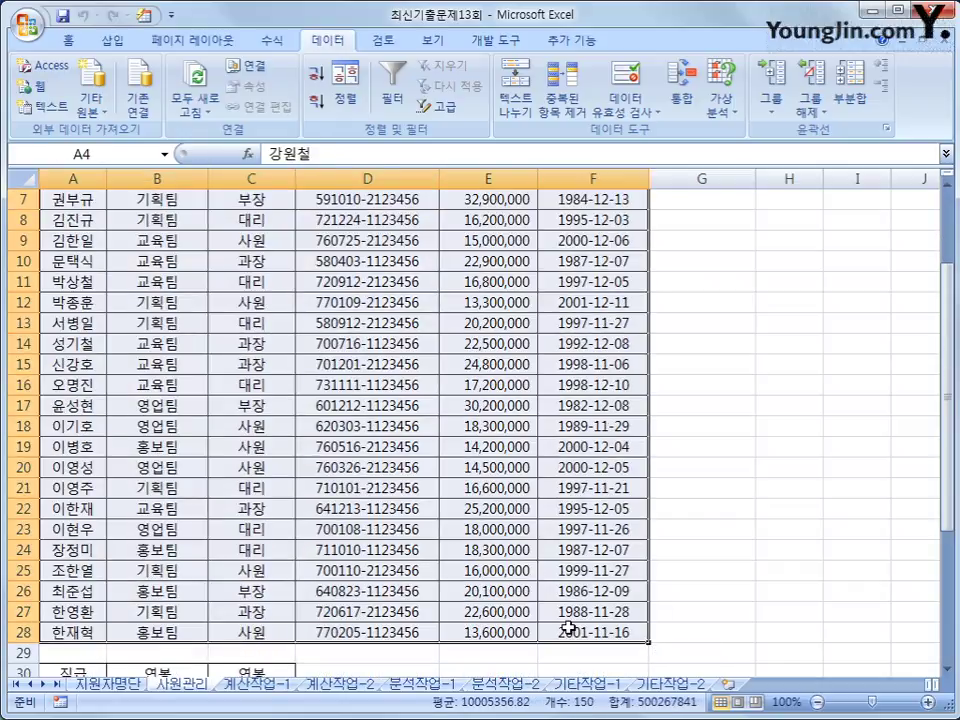
scroll(566, 630, up, 2)
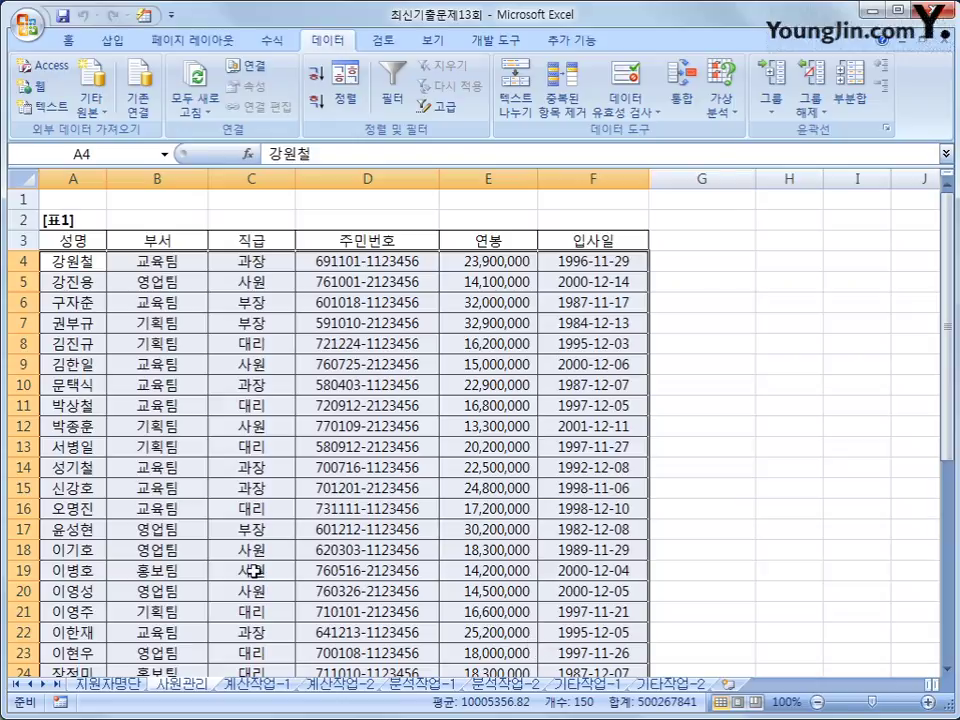
click(70, 39)
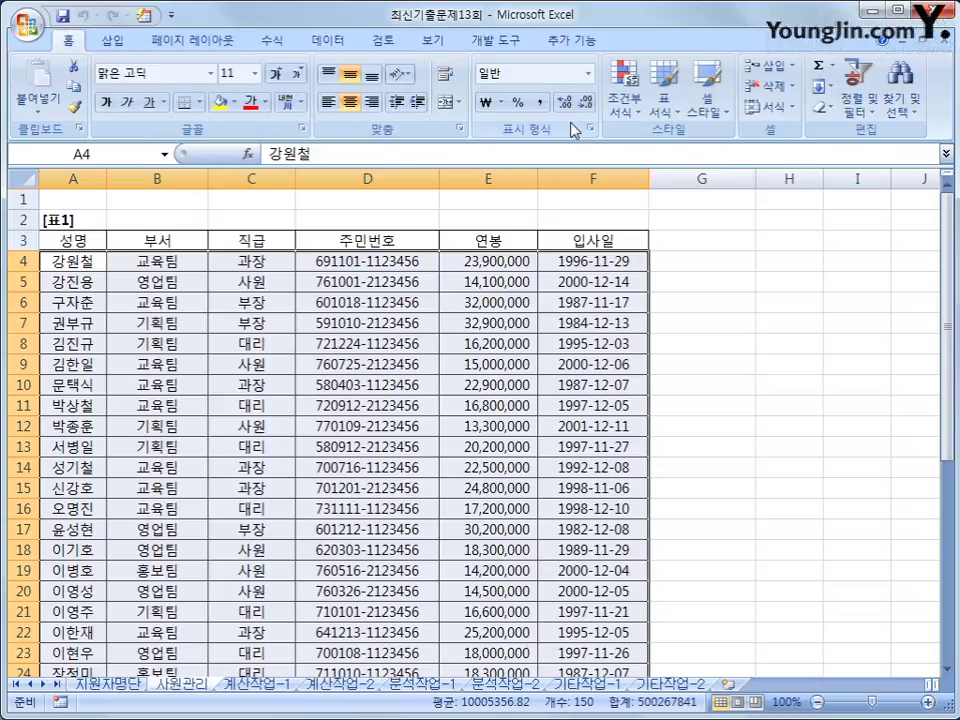
click(625, 100)
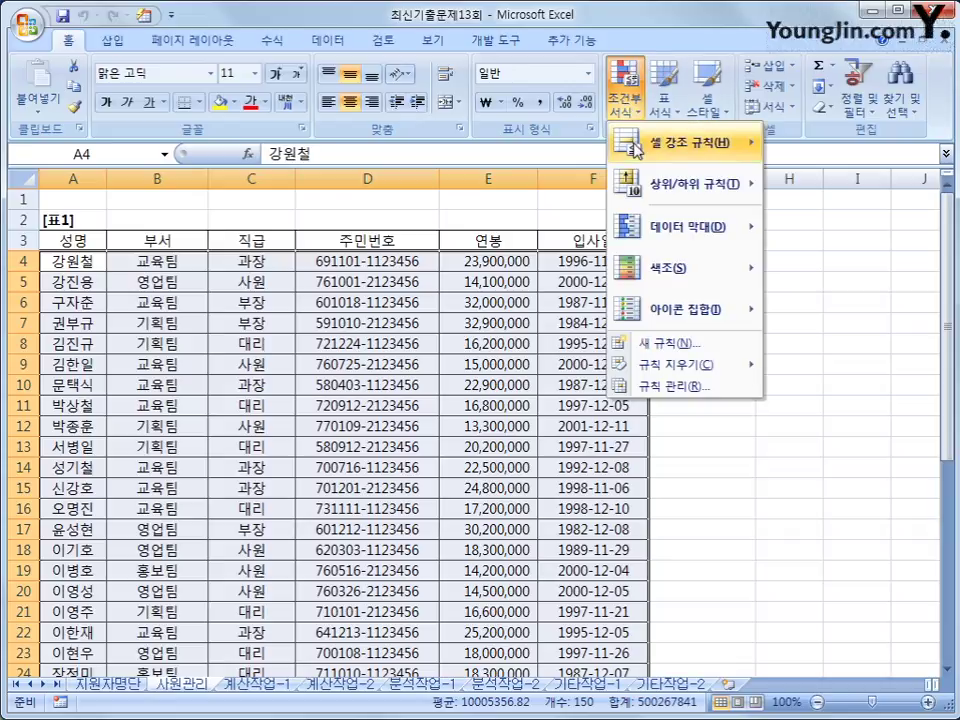
click(680, 344)
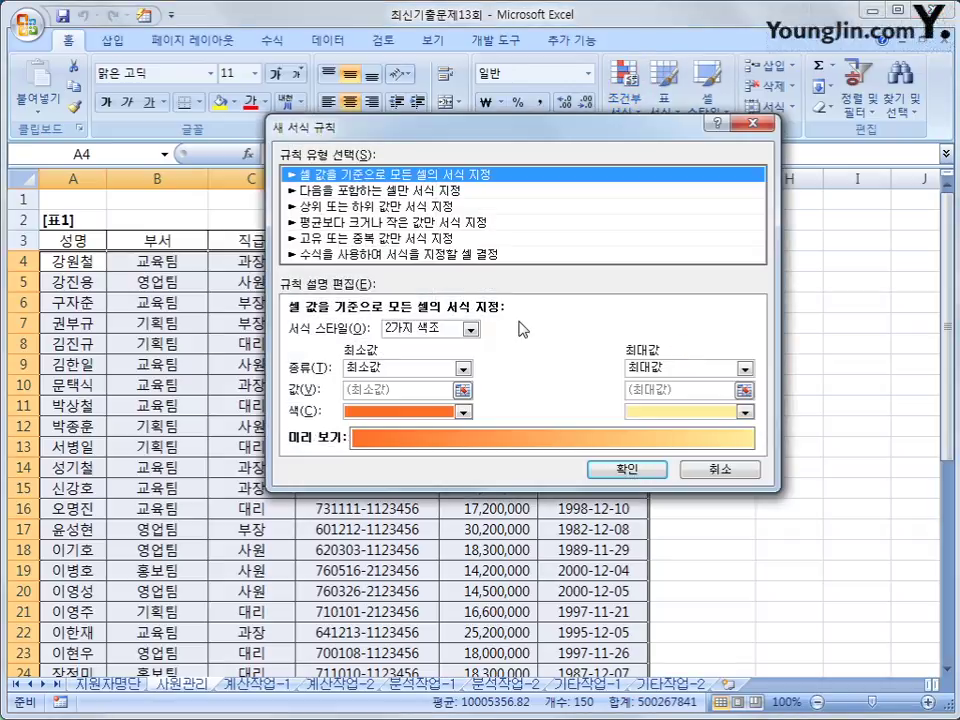
click(484, 256)
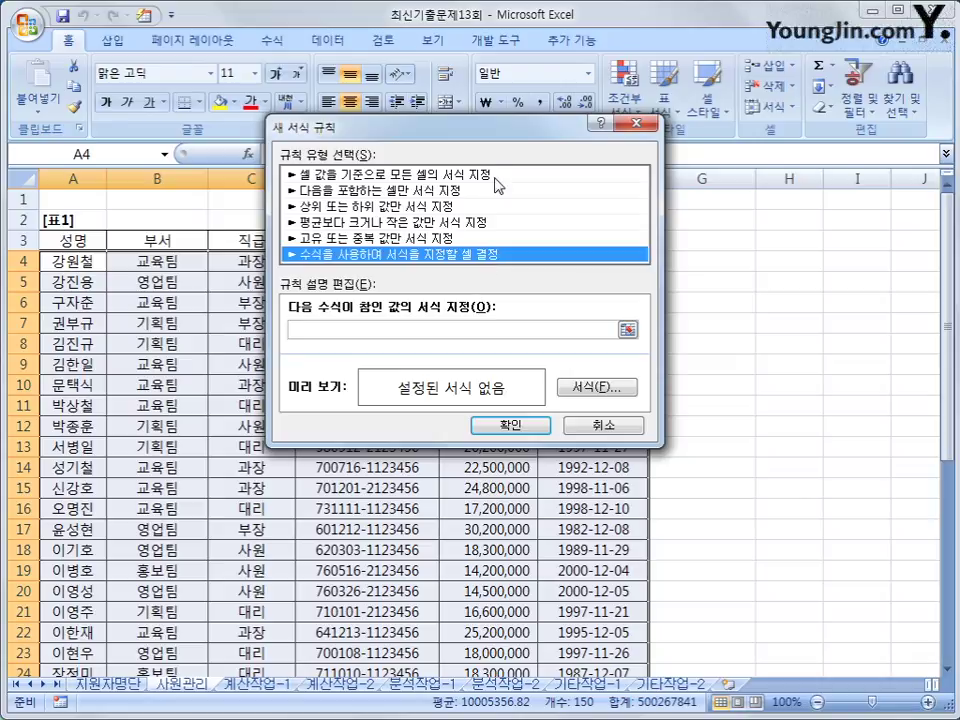
Begin the rule formula as =and($B4="기획팀"
click(415, 328)
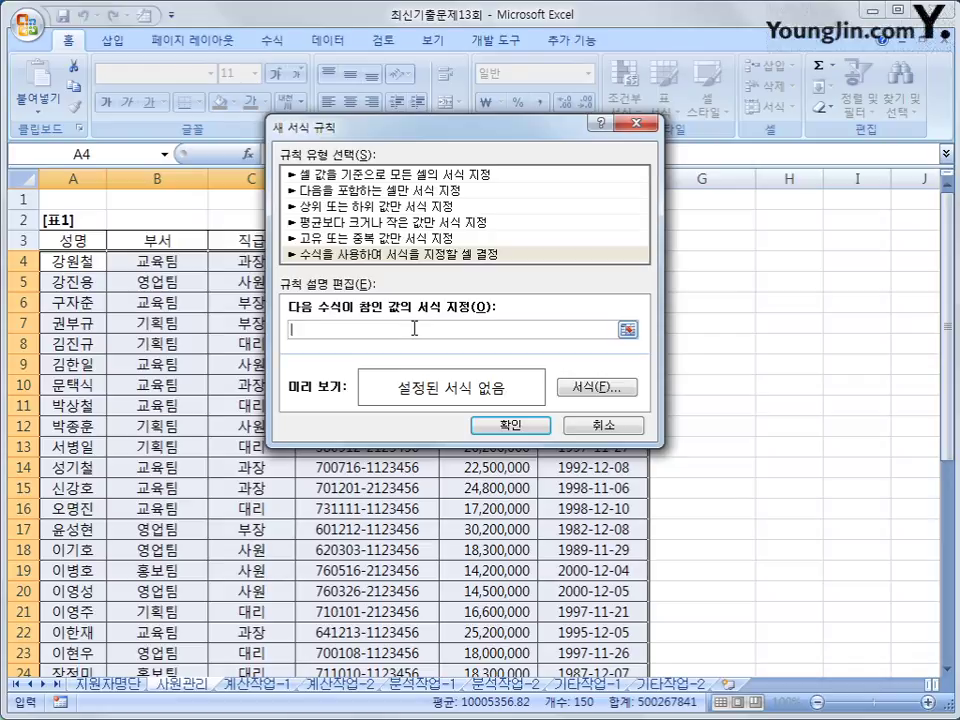
text(ㅋ)
key(BackSpace)
text(=)
key(BackSpace)
text(=and()
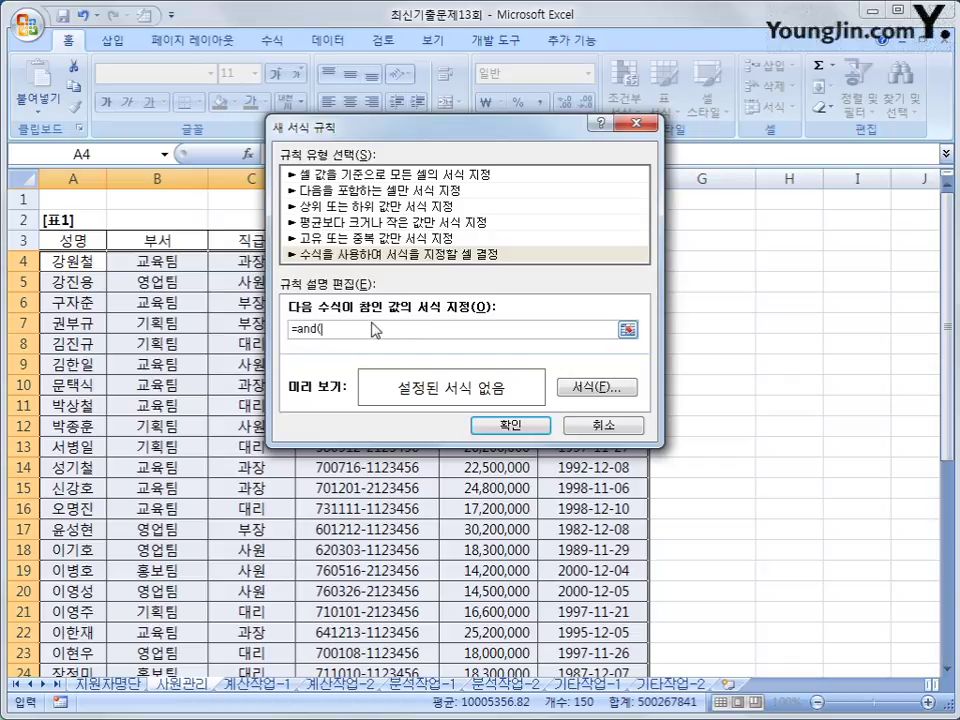
click(167, 262)
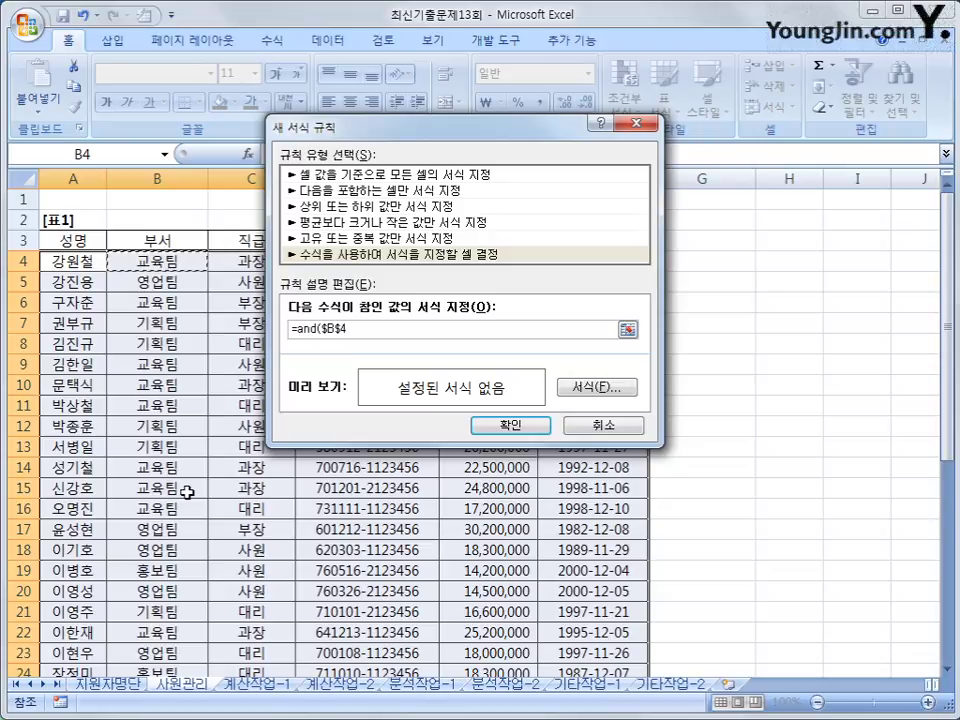
key(F4)
key(F4)
text(=)
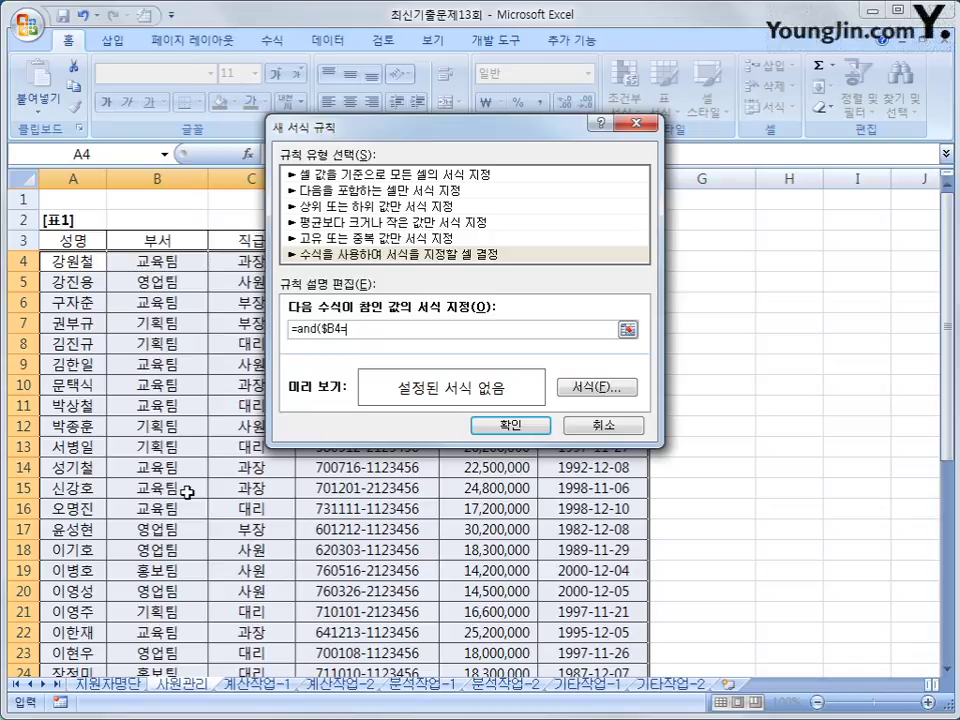
text("기획팀",)
Extend the formula with ,year(today())-year($F4)>20)
drag(450, 128, 586, 231)
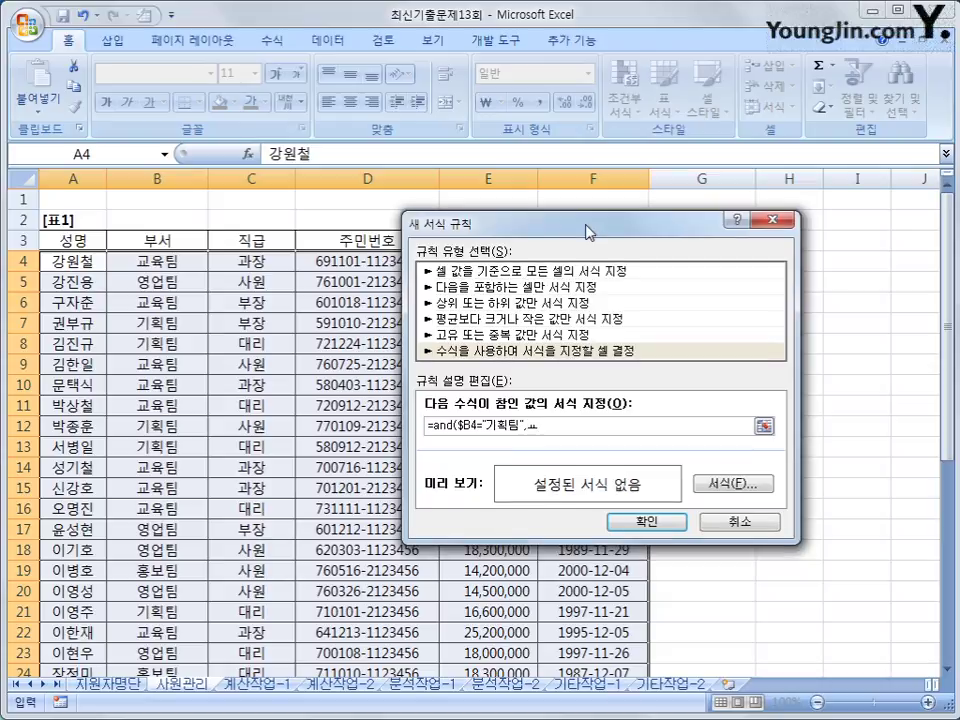
text(year(today()))
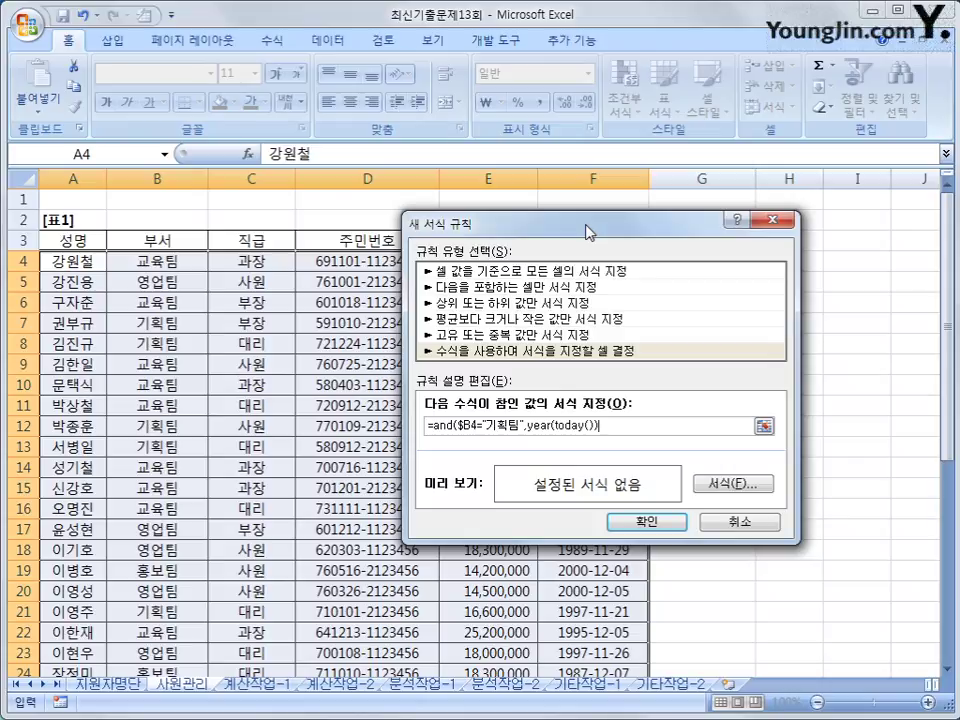
text(-year()
drag(588, 232, 613, 316)
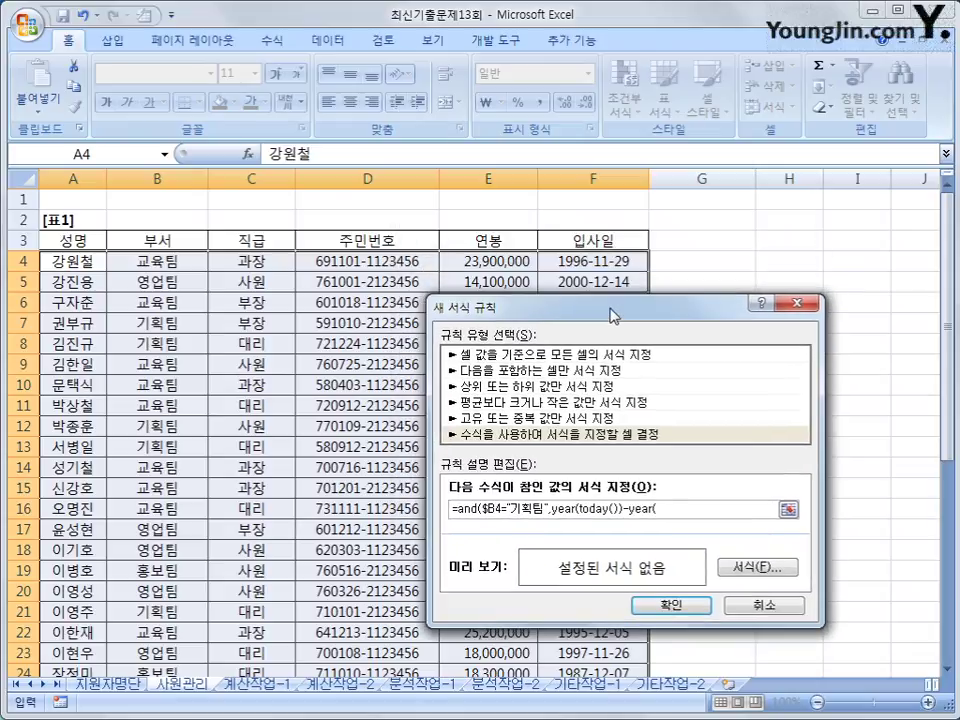
click(598, 262)
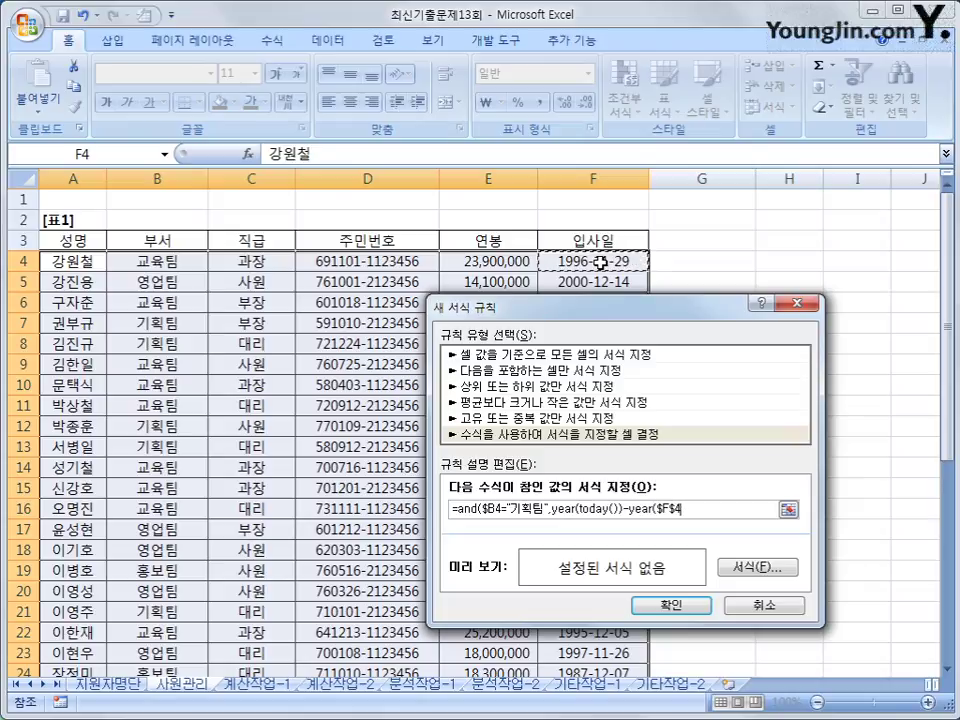
key(F4)
key(F4)
text())
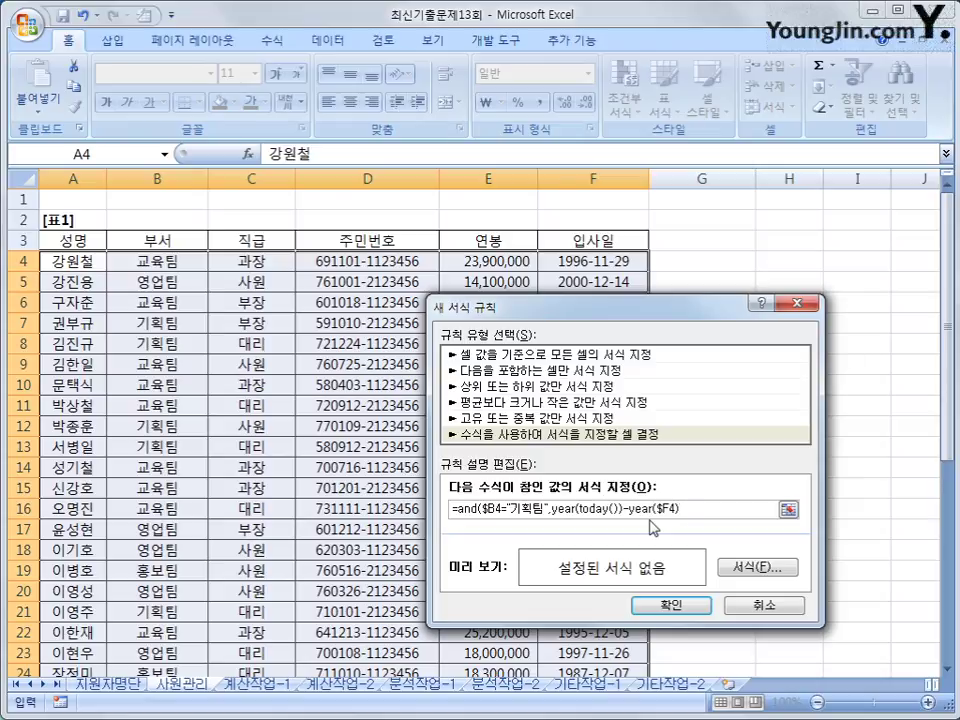
text(>20))
Give the rule a bold italic blue font format and apply it to the employee table
click(752, 568)
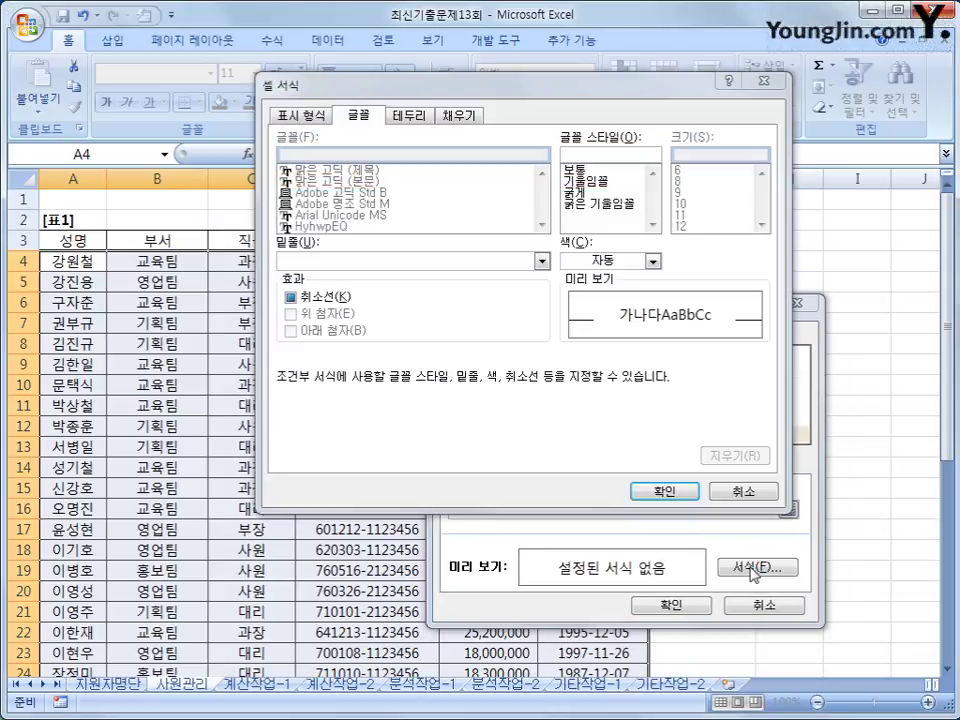
click(602, 204)
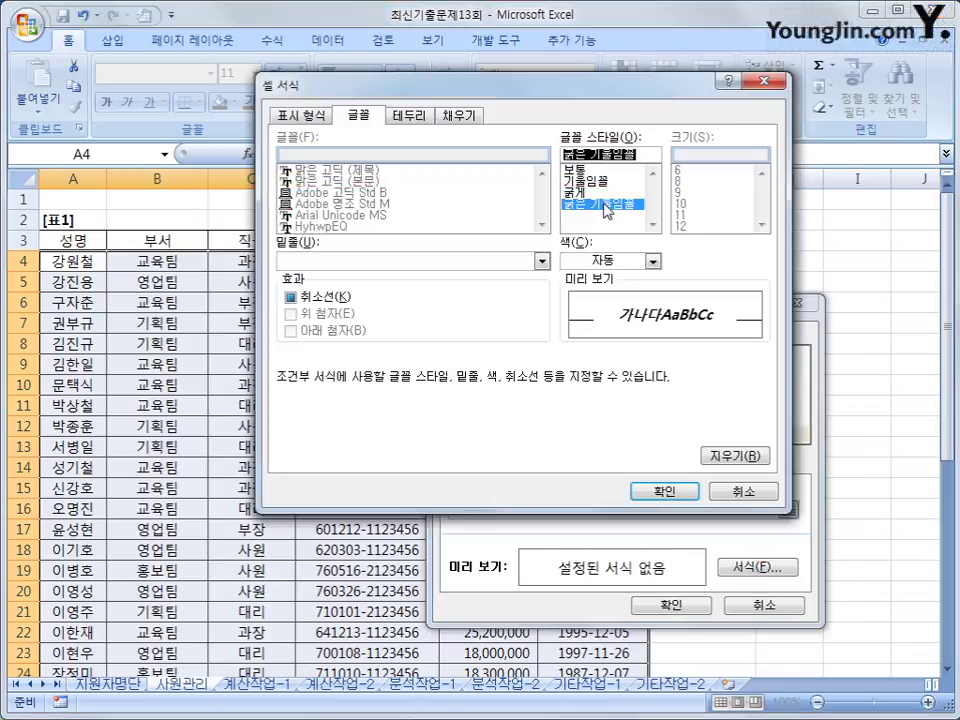
click(652, 261)
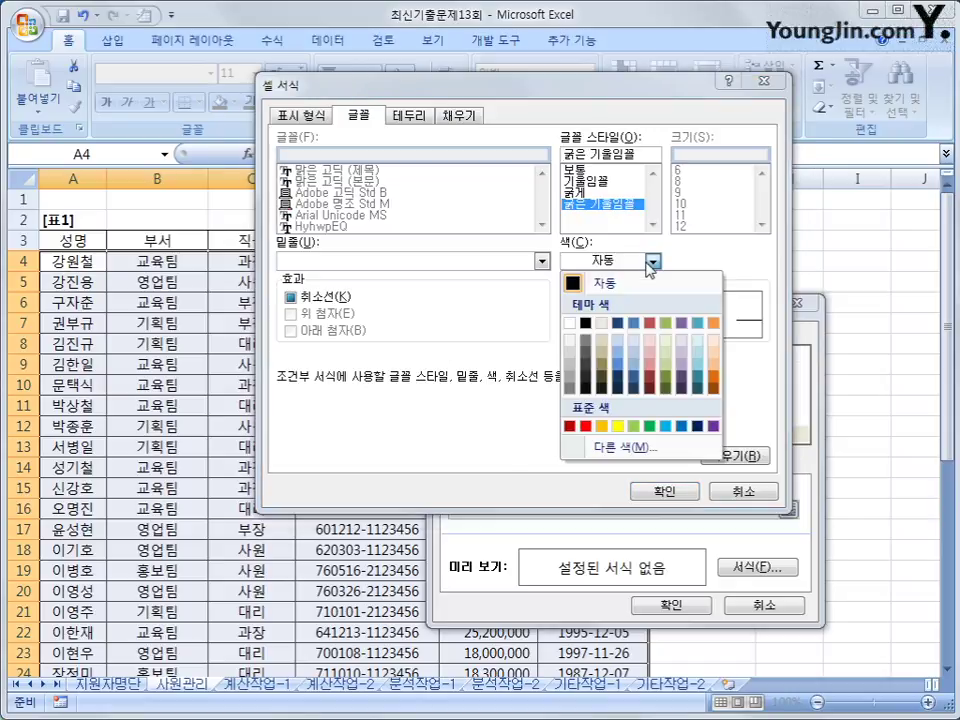
click(681, 429)
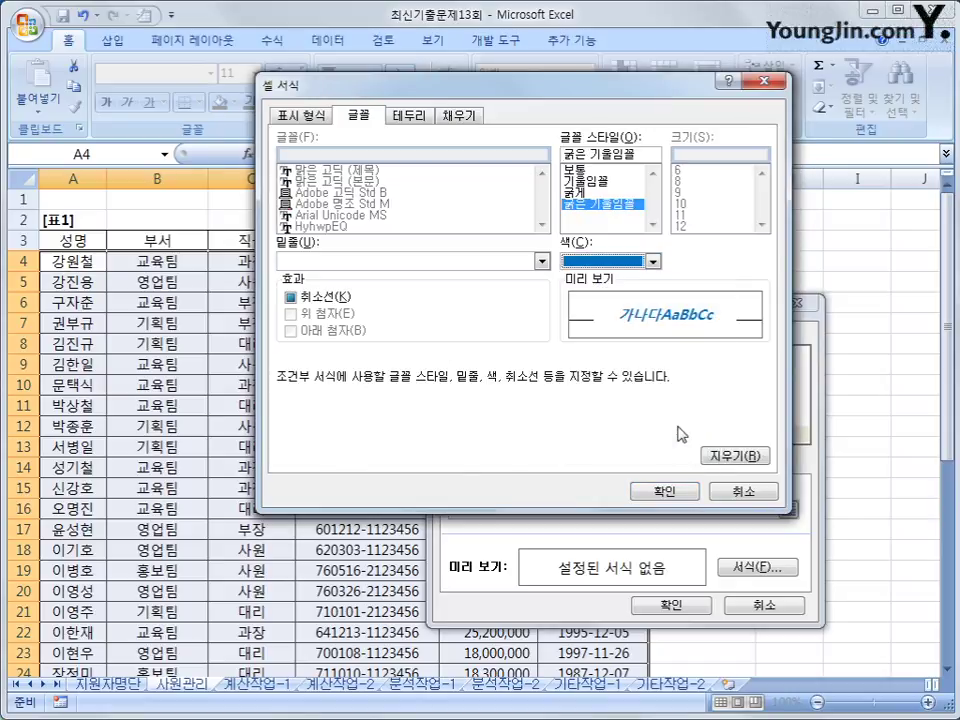
click(686, 492)
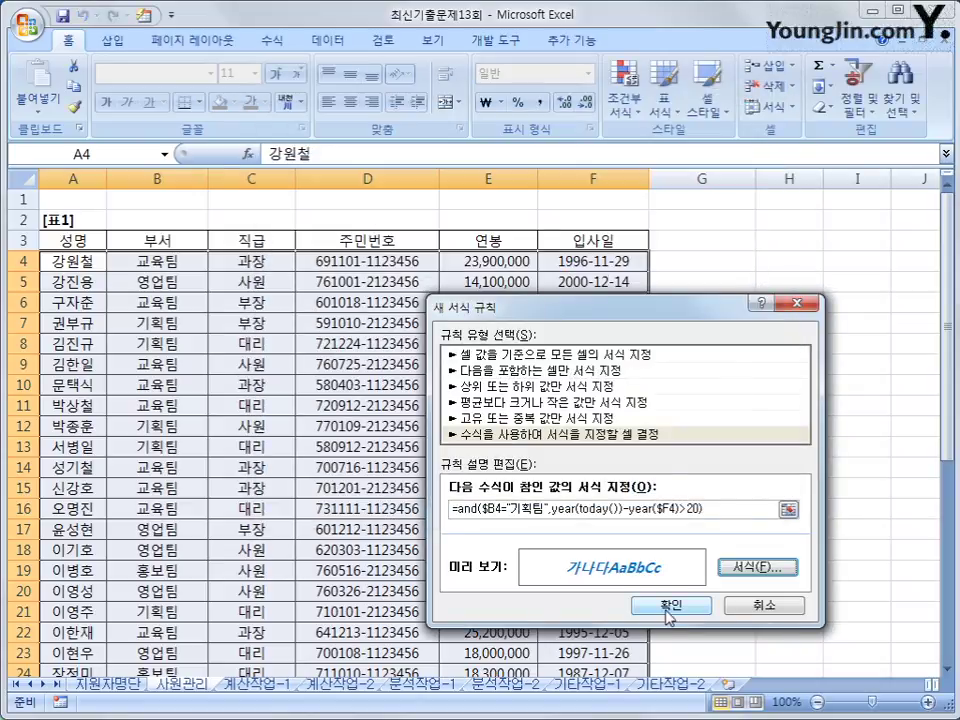
click(668, 605)
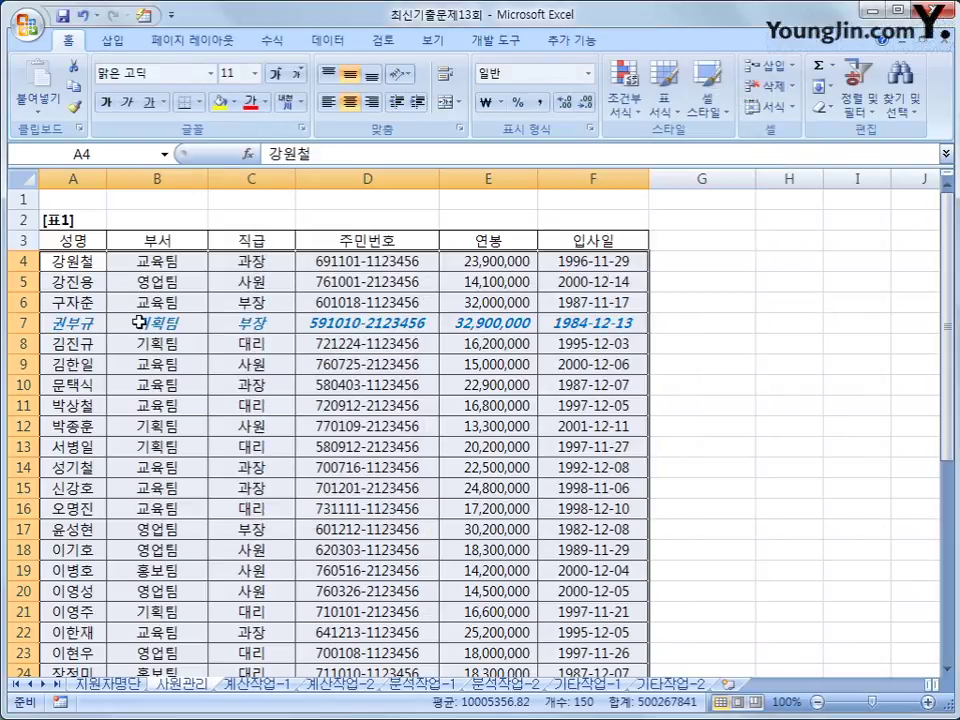
click(157, 322)
click(555, 322)
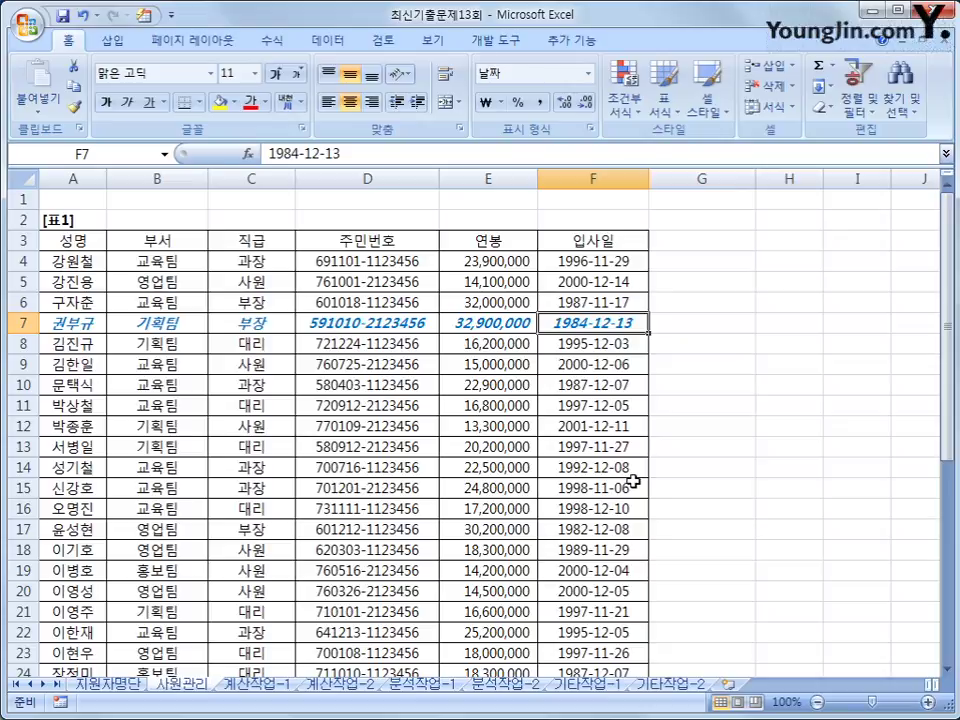
scroll(632, 480, down, 3)
click(551, 549)
scroll(643, 553, up, 3)
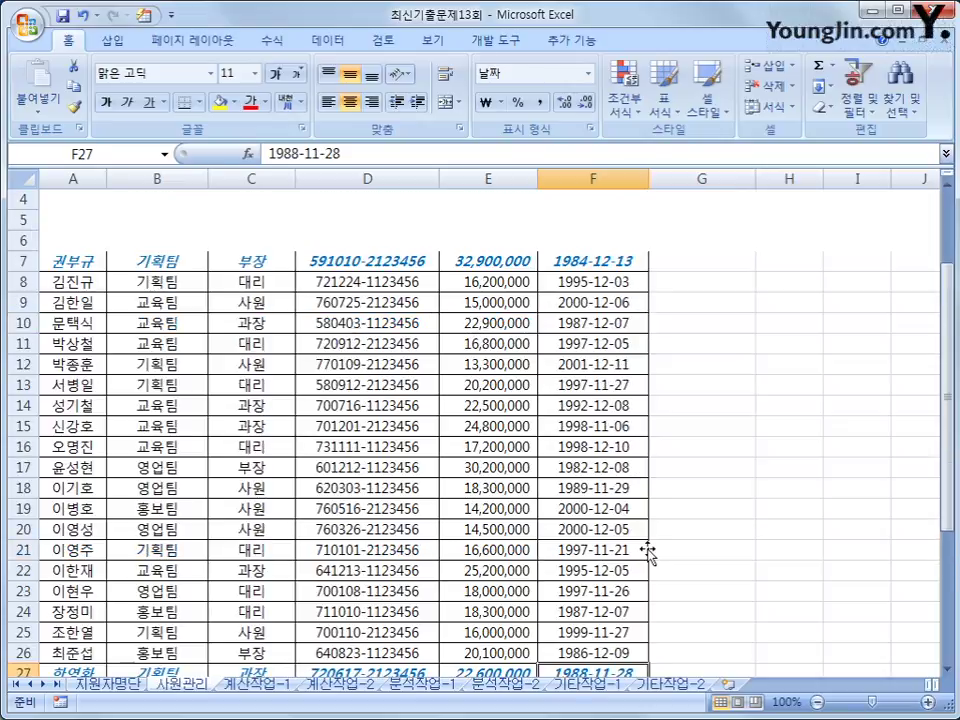
scroll(640, 540, down, 3)
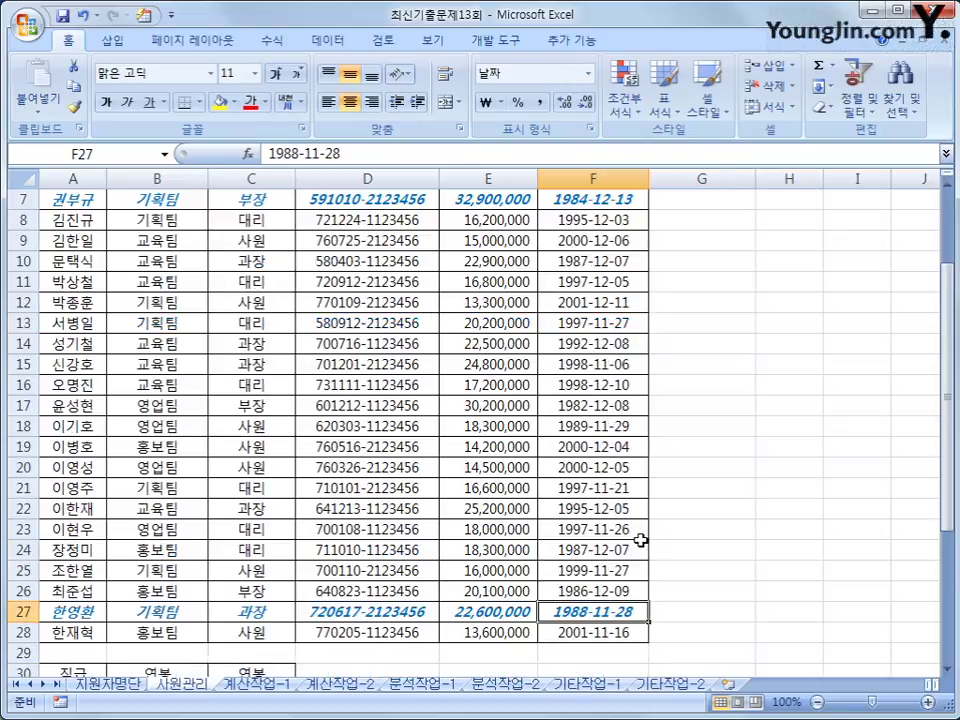
scroll(640, 542, up, 1)
scroll(640, 542, up, 2)
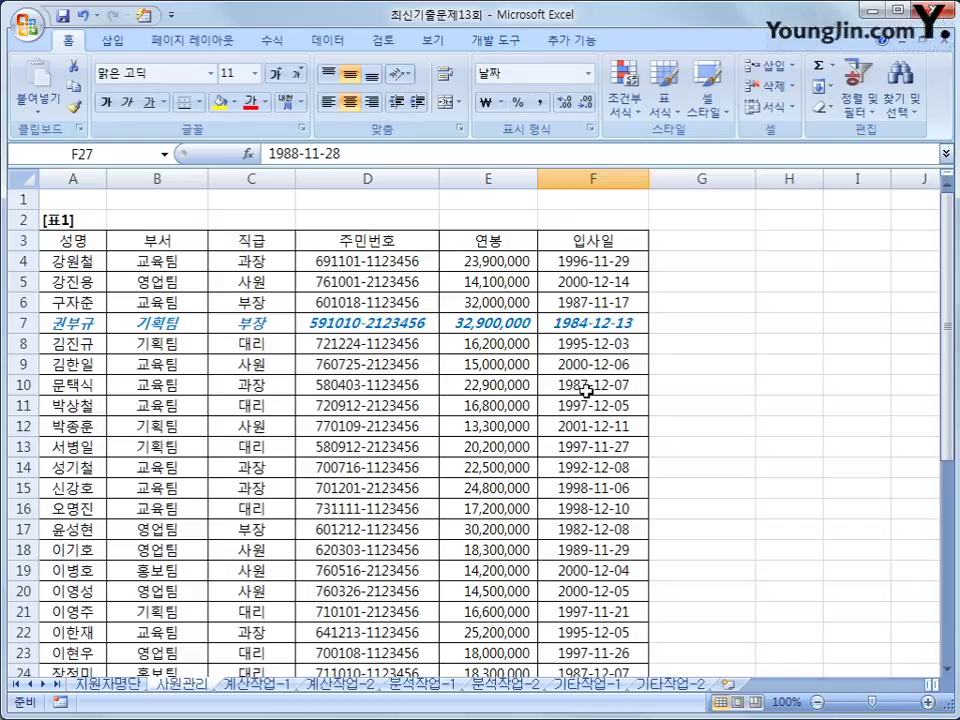
click(616, 325)
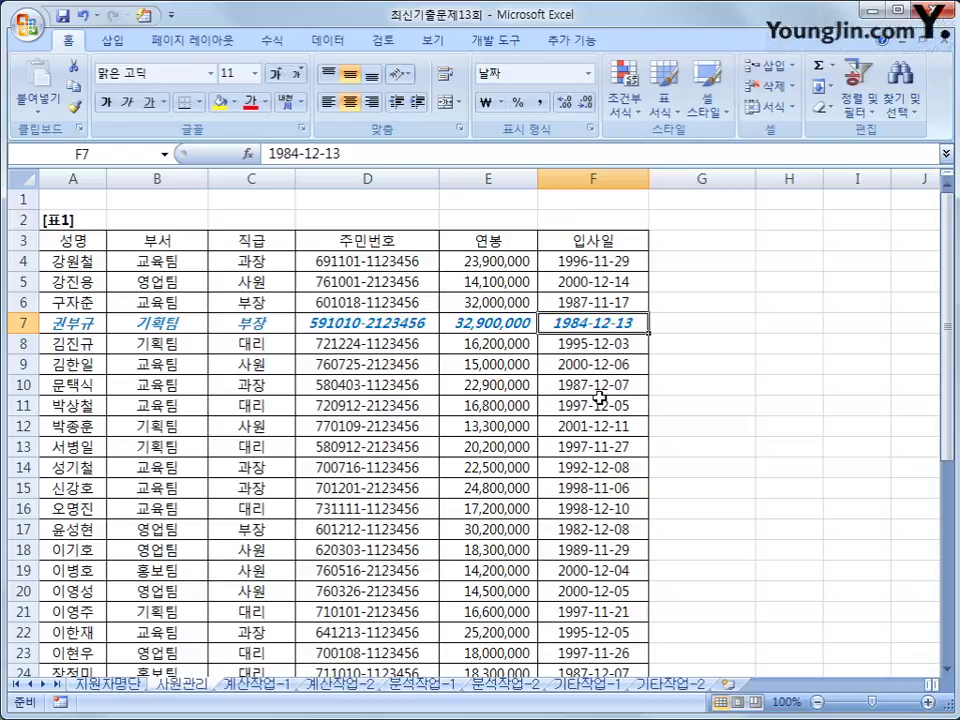
Switch to the 계산작업-1 sheet and mark the empty ranking area B3:E5
click(257, 685)
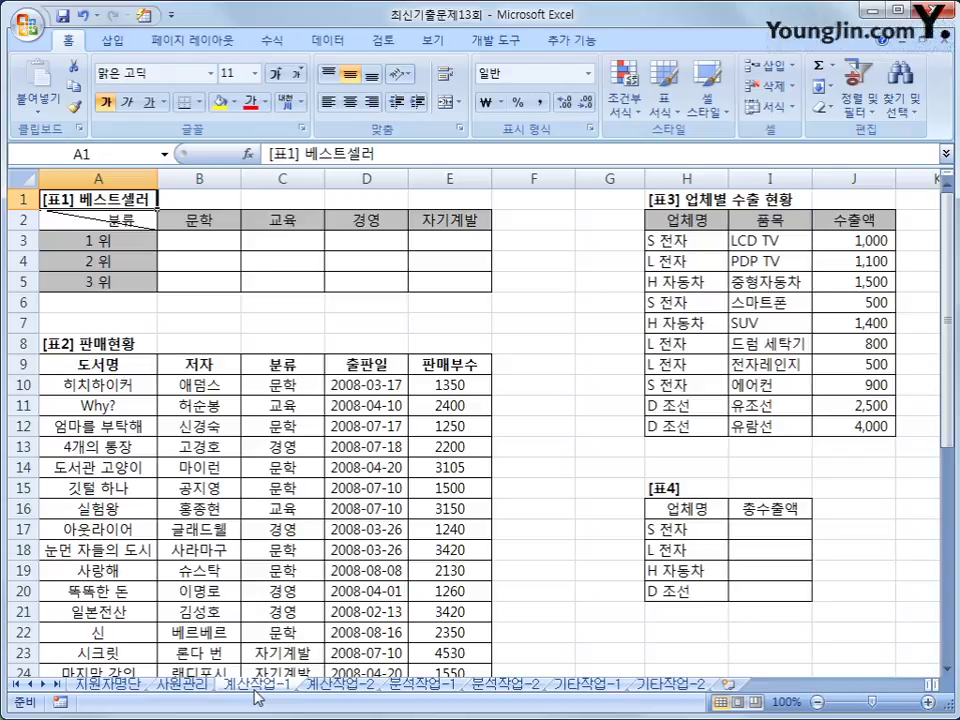
click(103, 428)
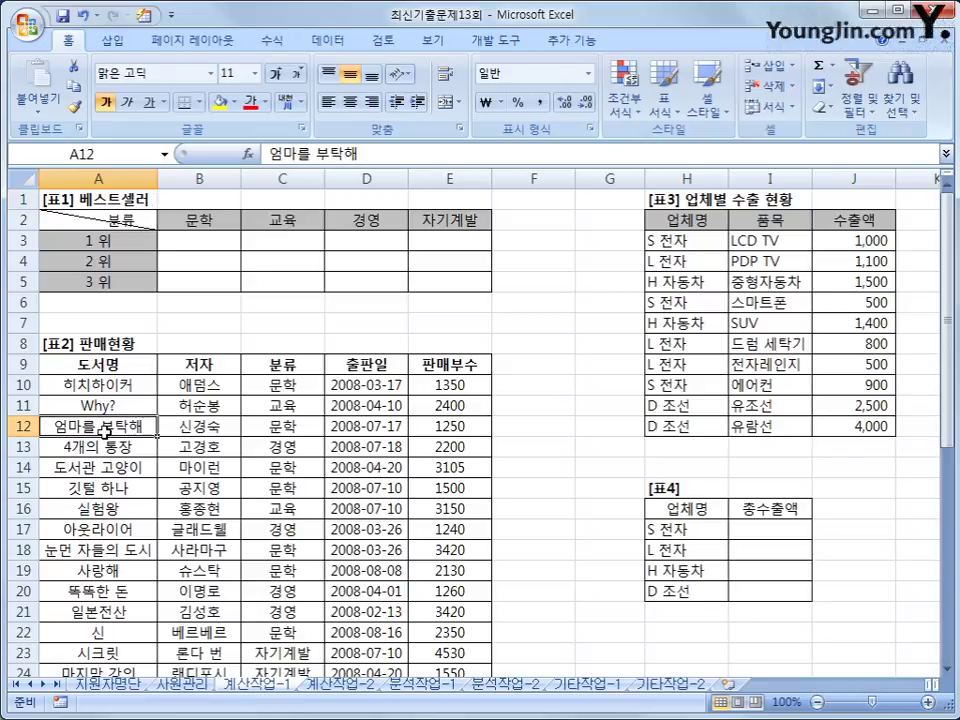
click(181, 250)
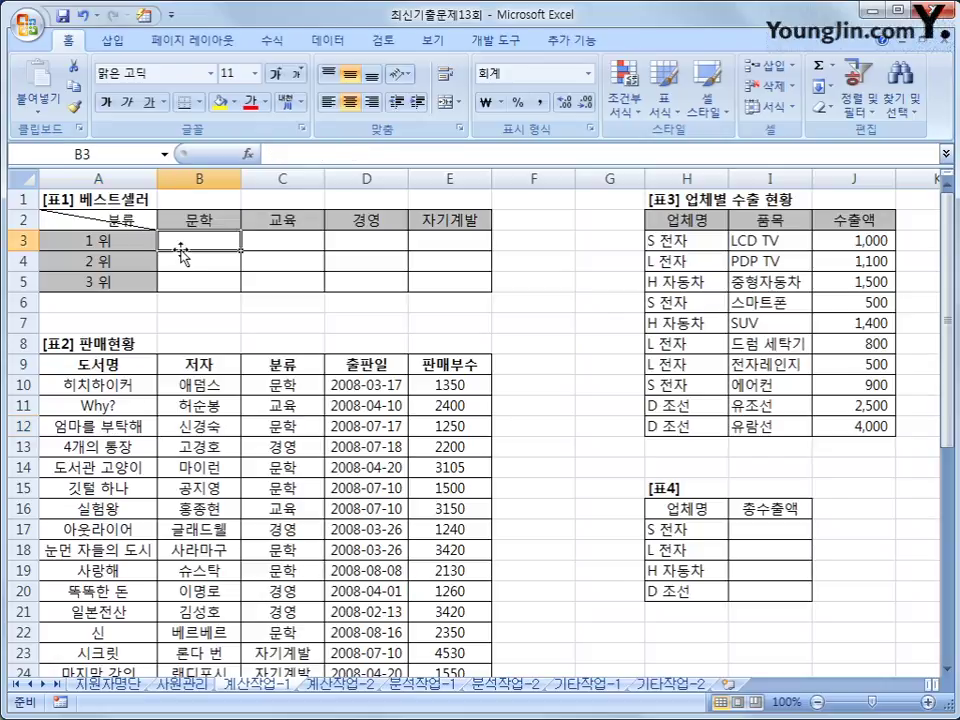
drag(184, 252, 427, 284)
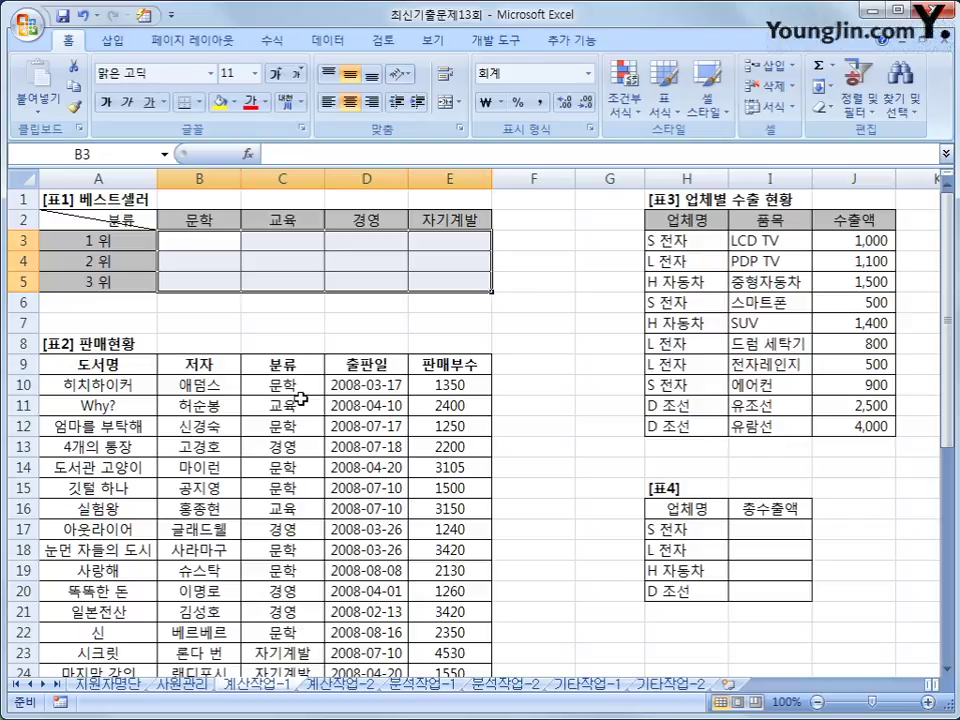
Check the rank numbers in A3:A5 and the sales figure in E10, then return to B3
click(478, 384)
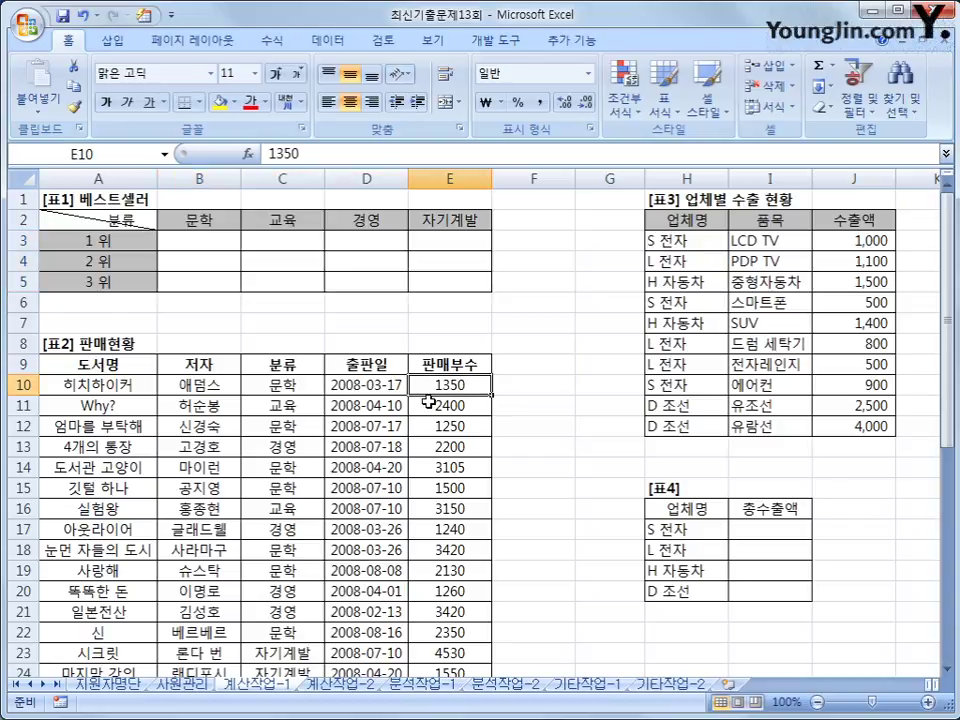
click(130, 243)
click(131, 259)
click(131, 277)
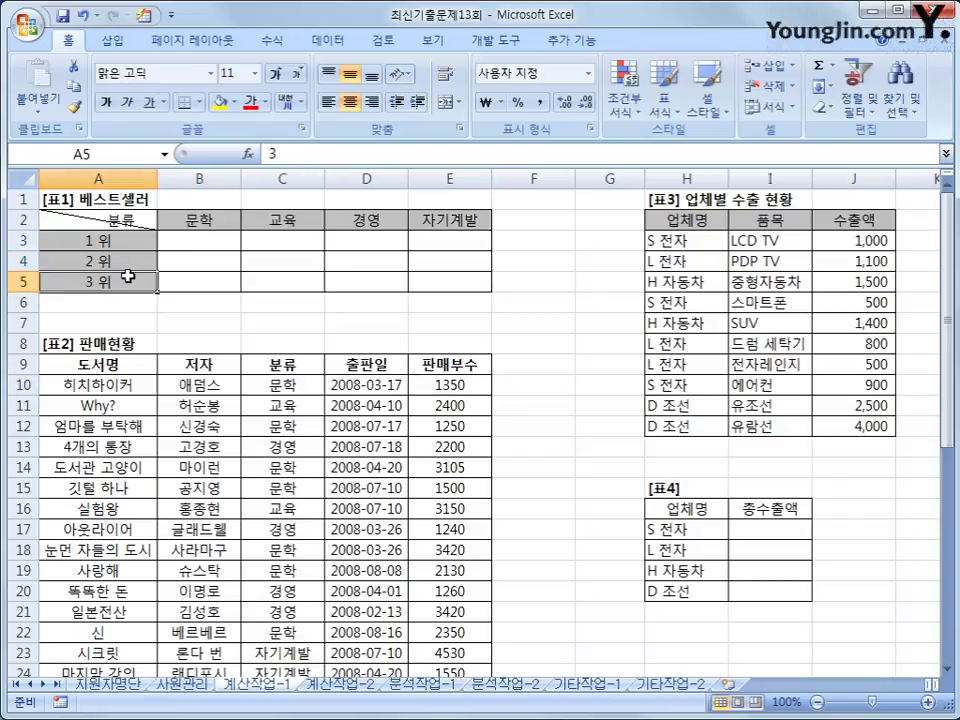
click(457, 385)
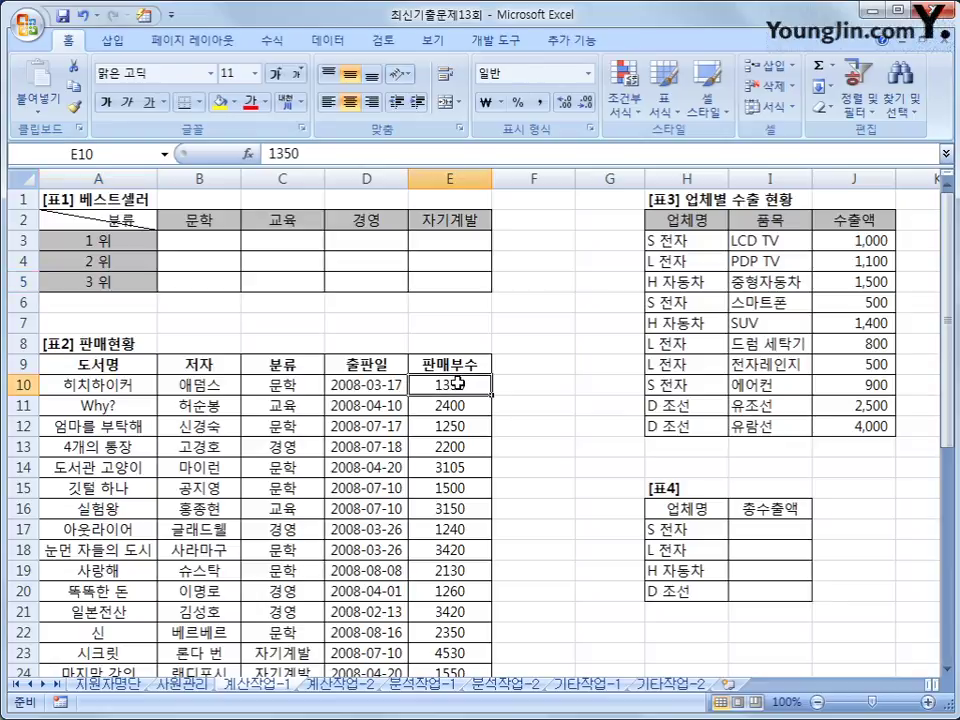
click(225, 247)
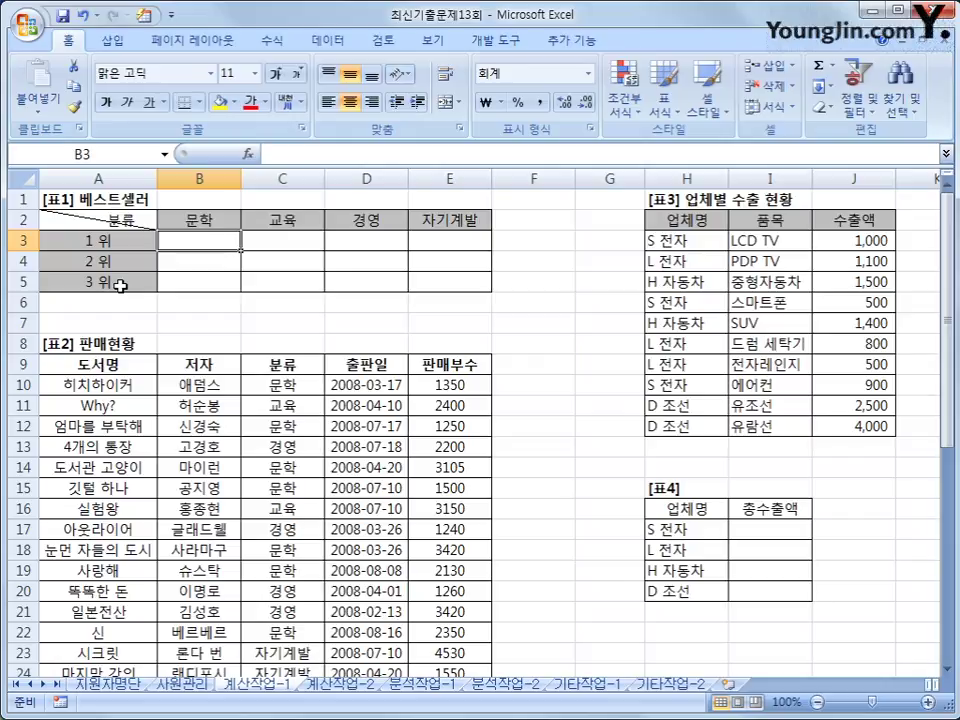
In B3 begin =LARGE(IF($C$10:$C$30=B$2 to match each 분류 against the B2 heading
text(=)
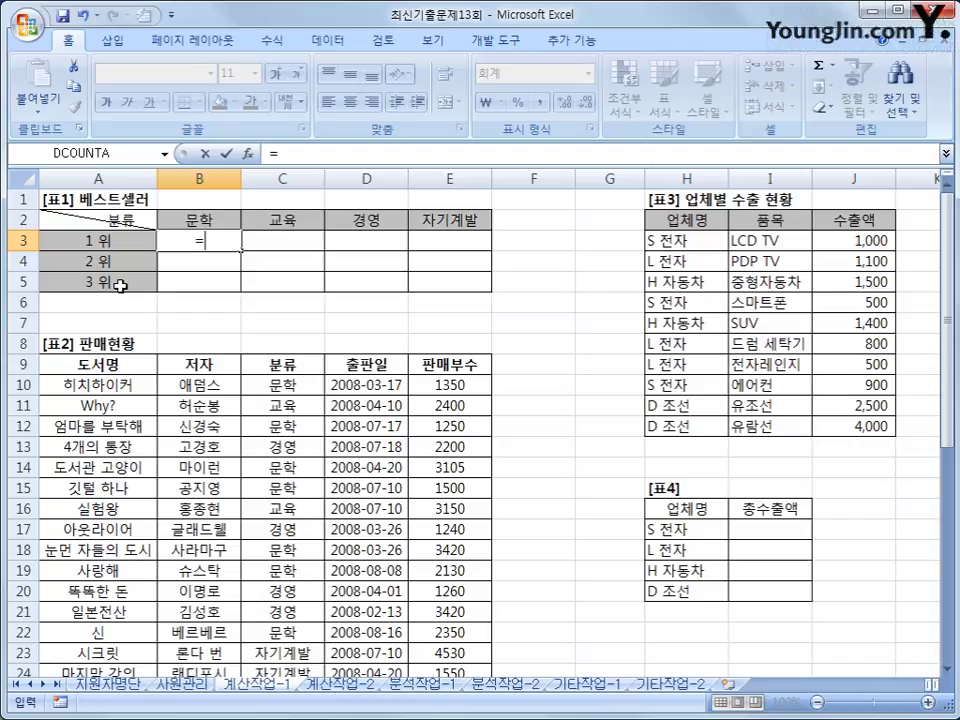
text(la)
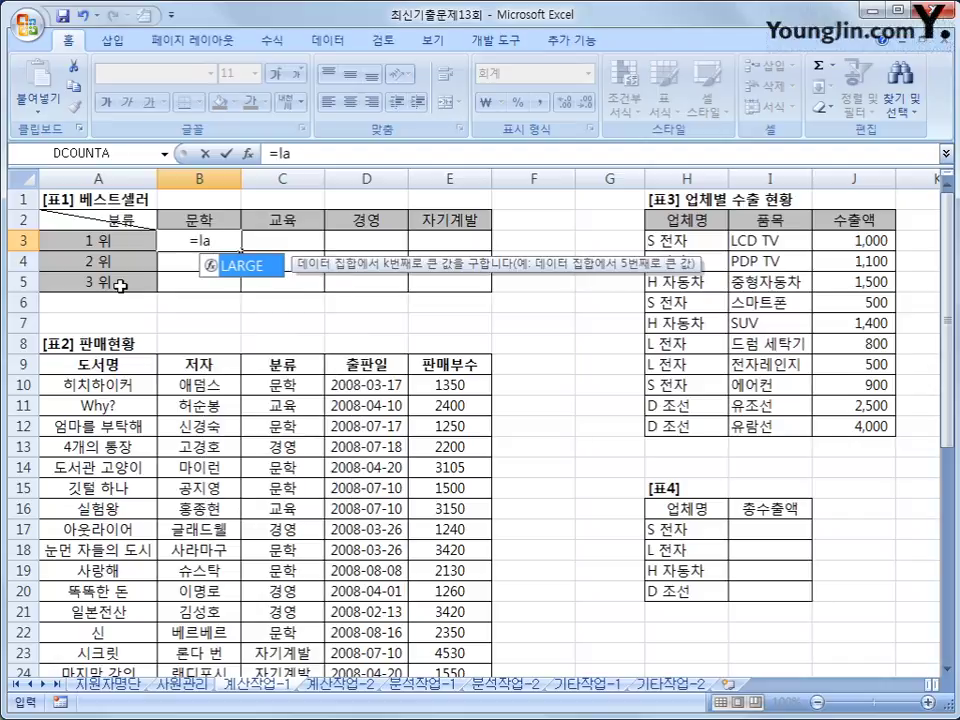
key(Tab)
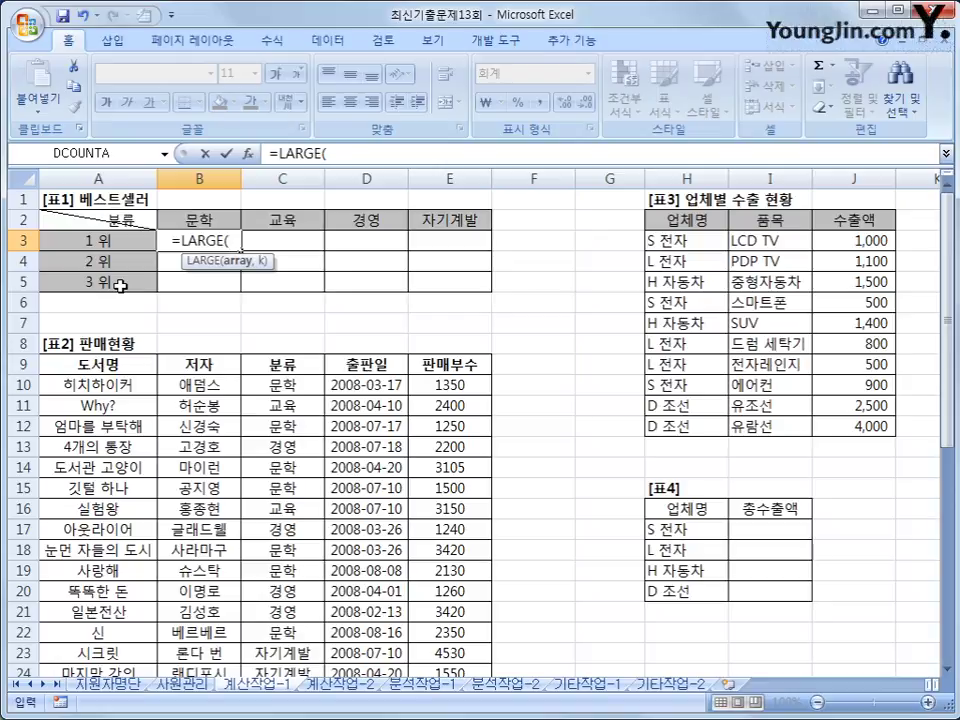
text(if()
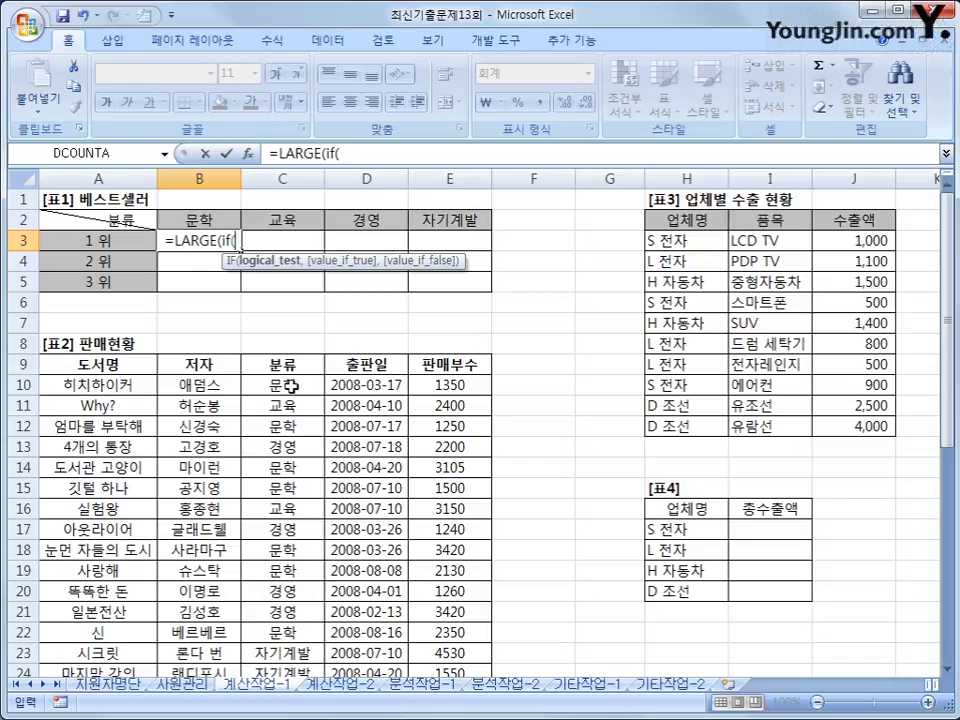
drag(288, 386, 290, 640)
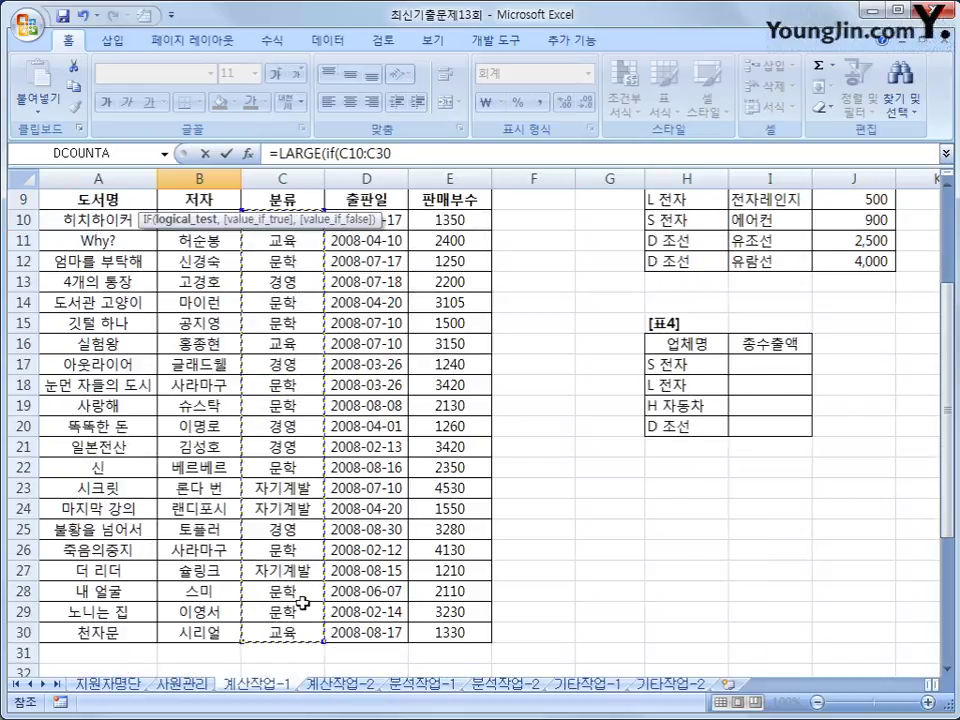
scroll(302, 602, up, 2)
scroll(302, 602, down, 1)
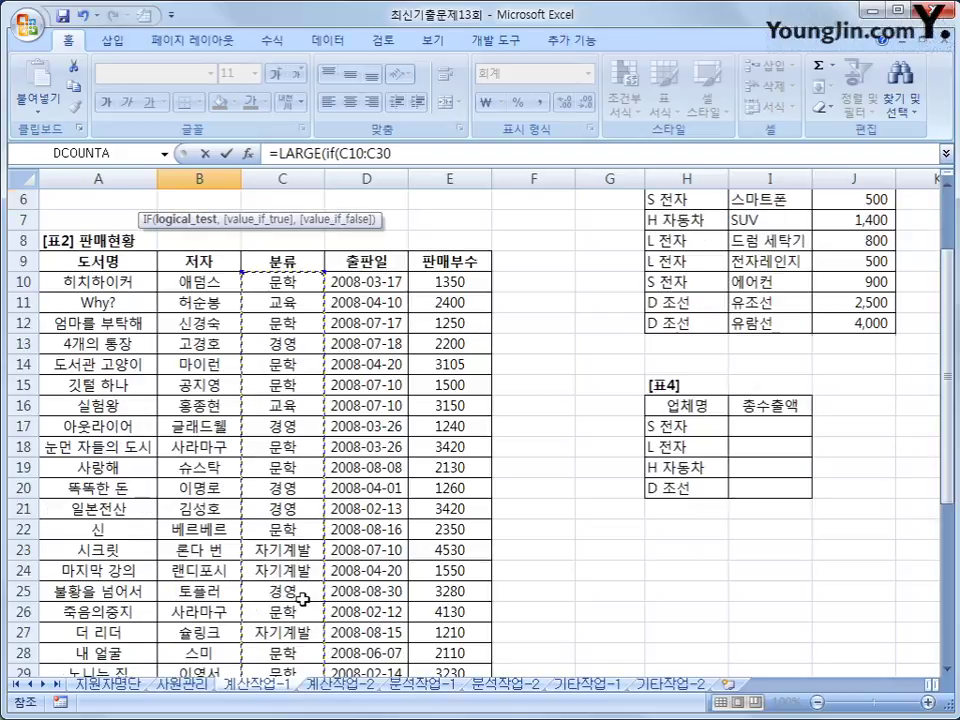
scroll(302, 598, up, 1)
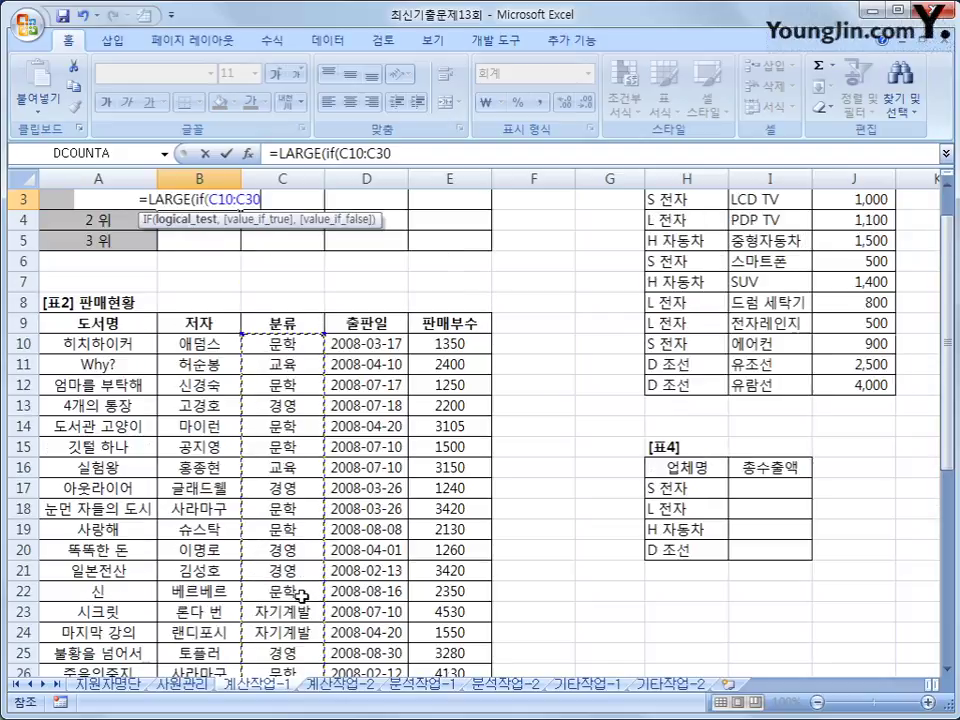
scroll(301, 597, up, 1)
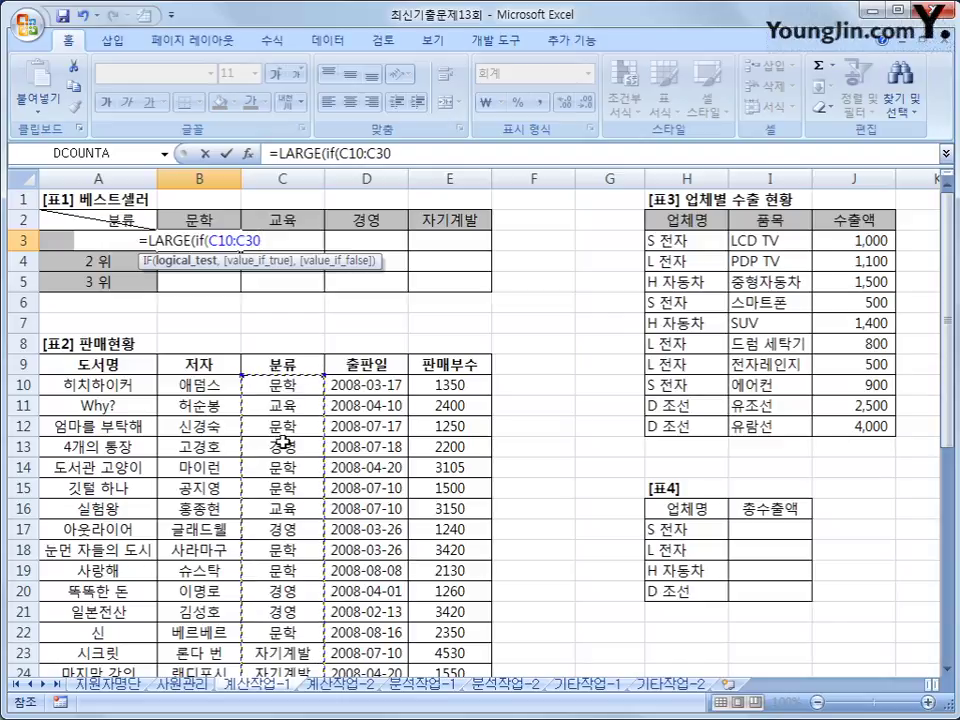
key(F4)
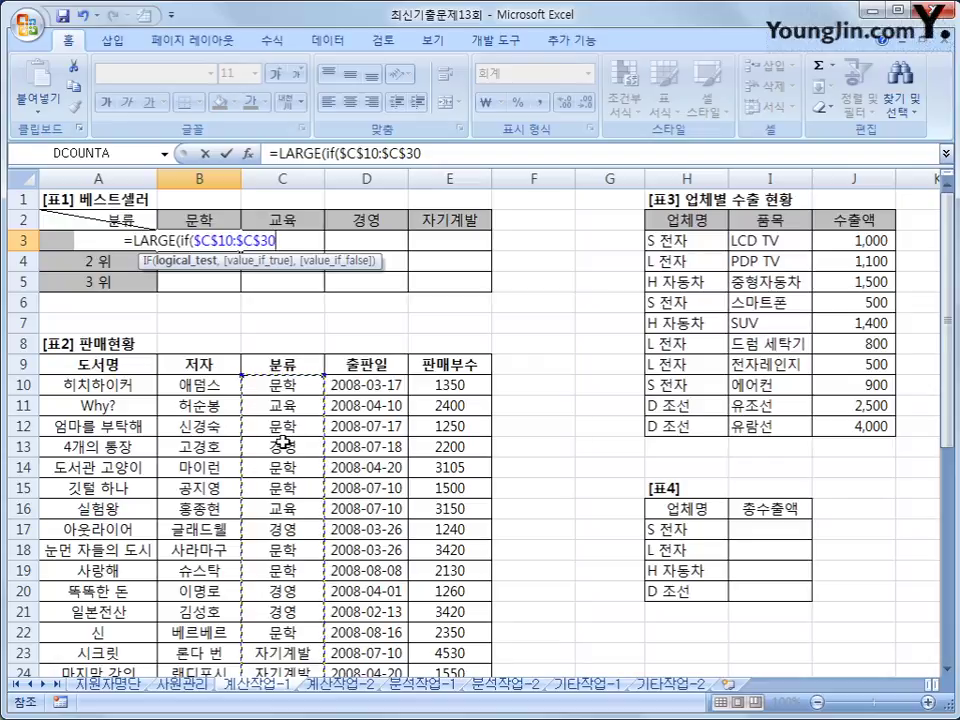
text(=)
click(207, 219)
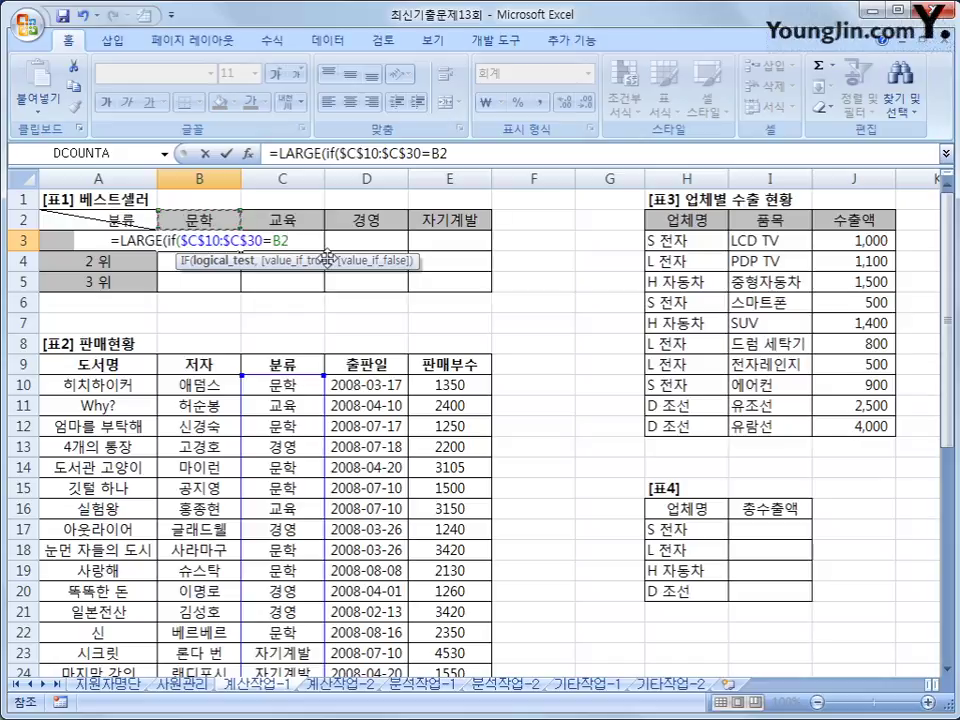
key(F4)
key(F4)
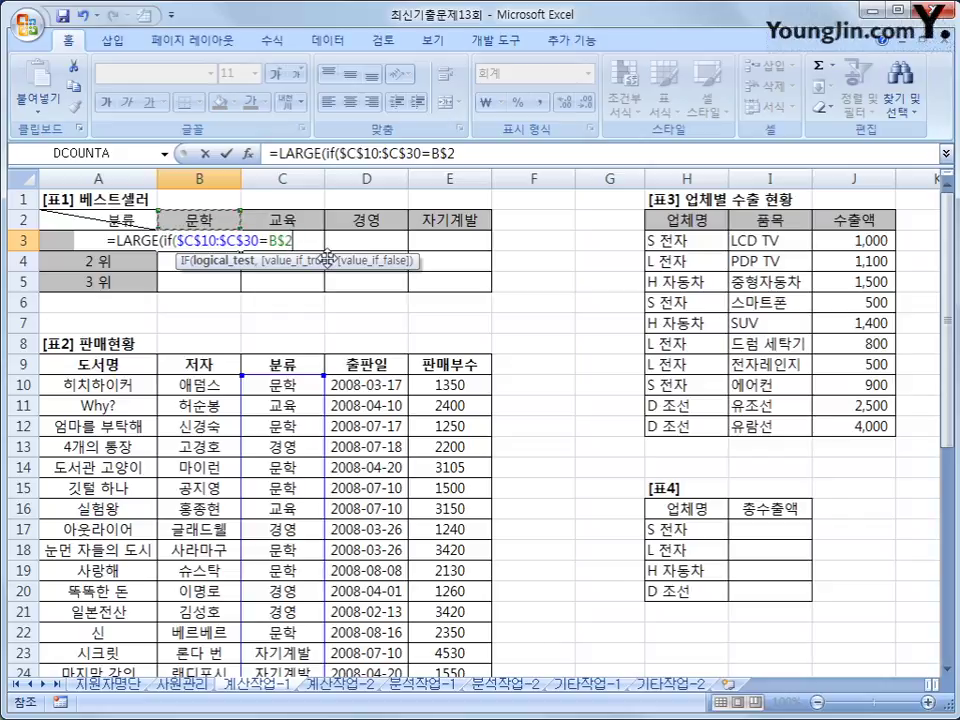
Finish the formula with ,$E$10:$E$30) and $A3 as the rank k
text(,)
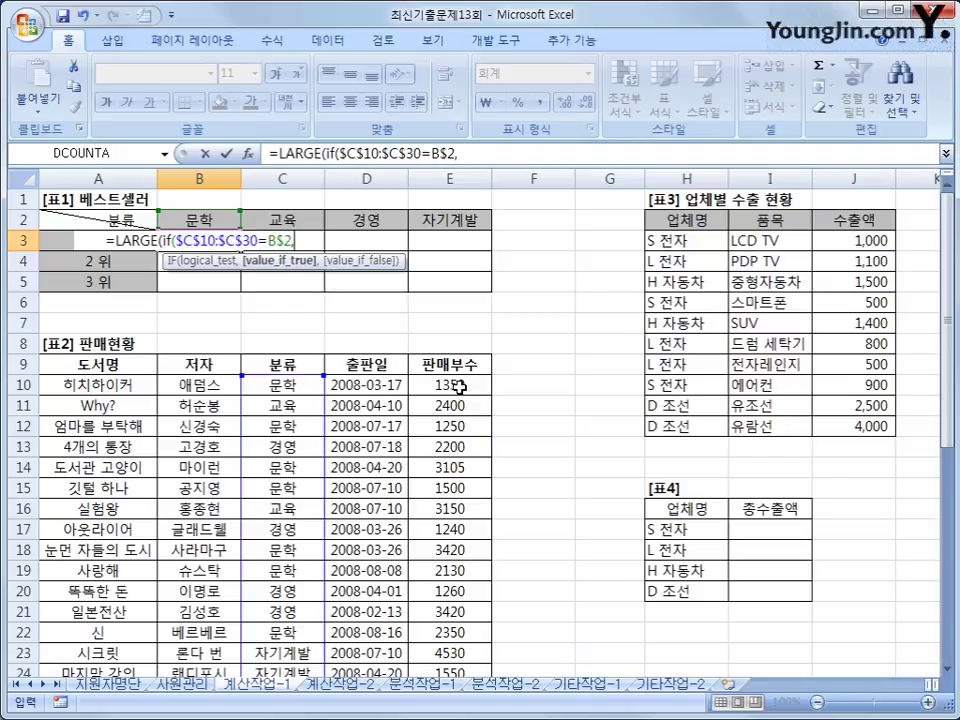
drag(460, 387, 453, 634)
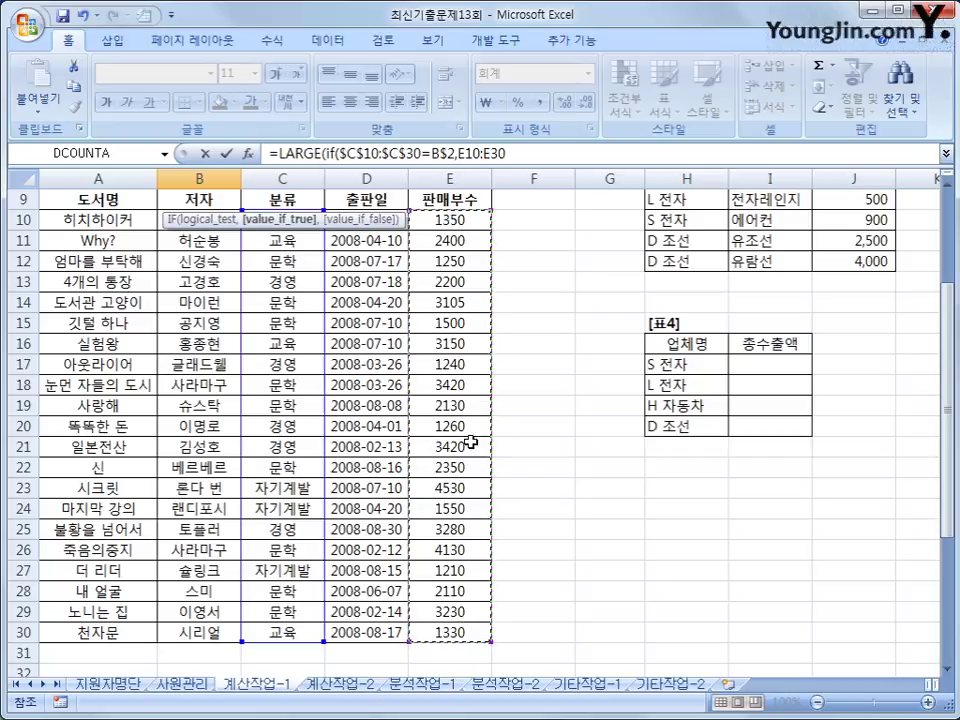
key(F4)
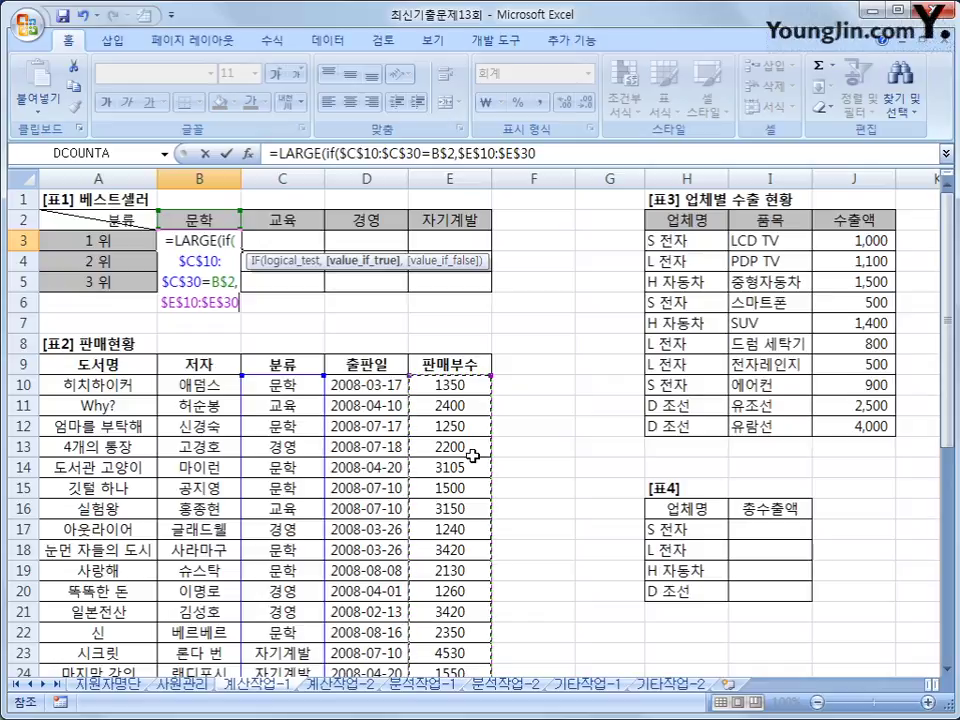
text())
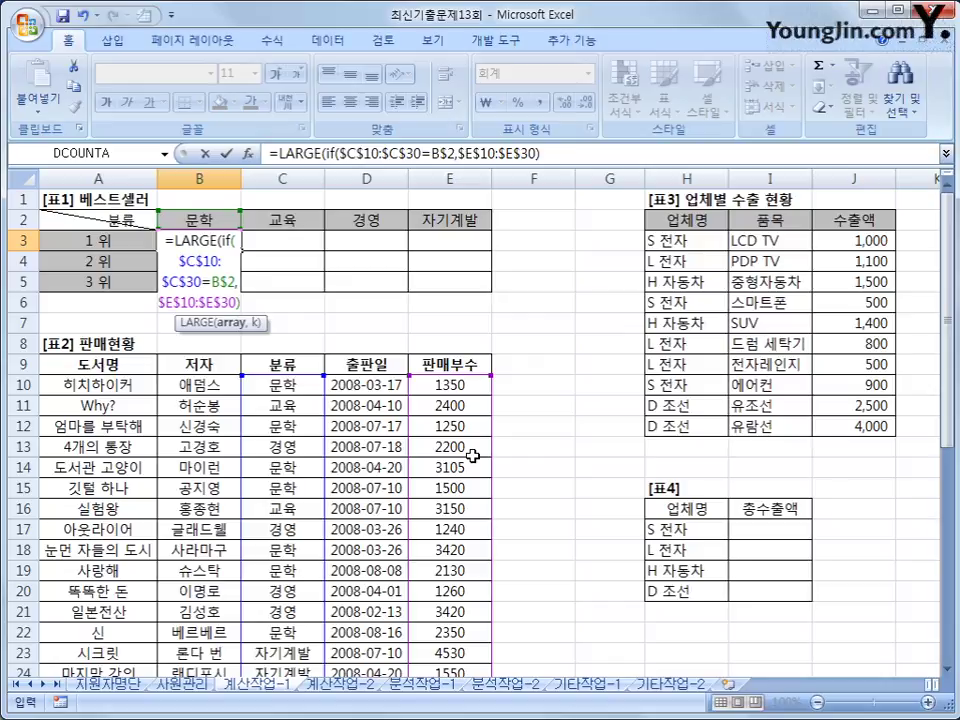
text(,)
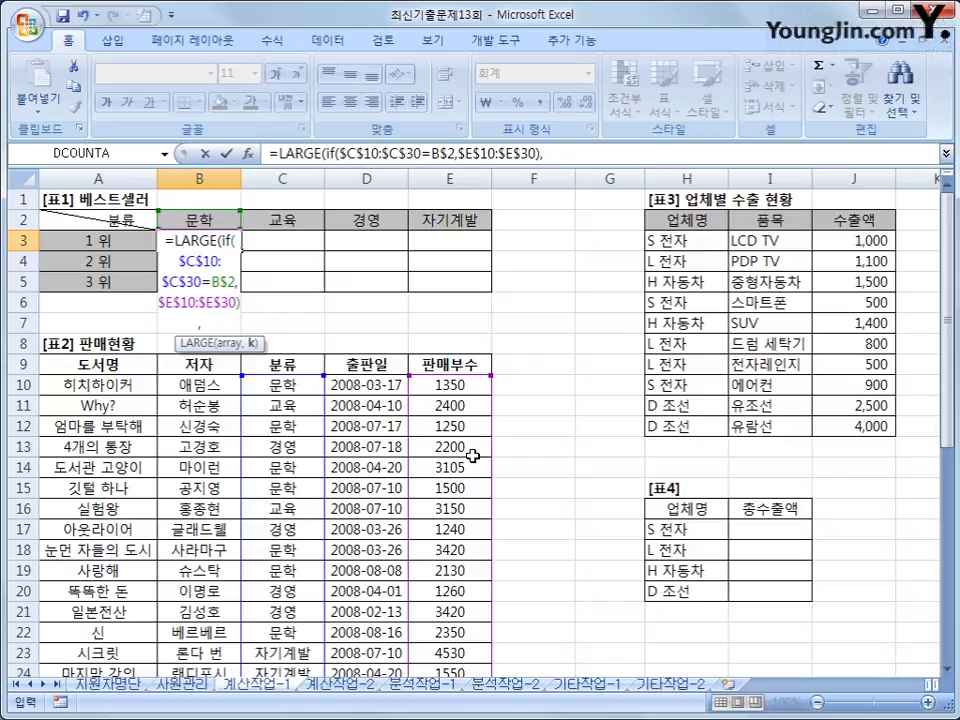
click(82, 241)
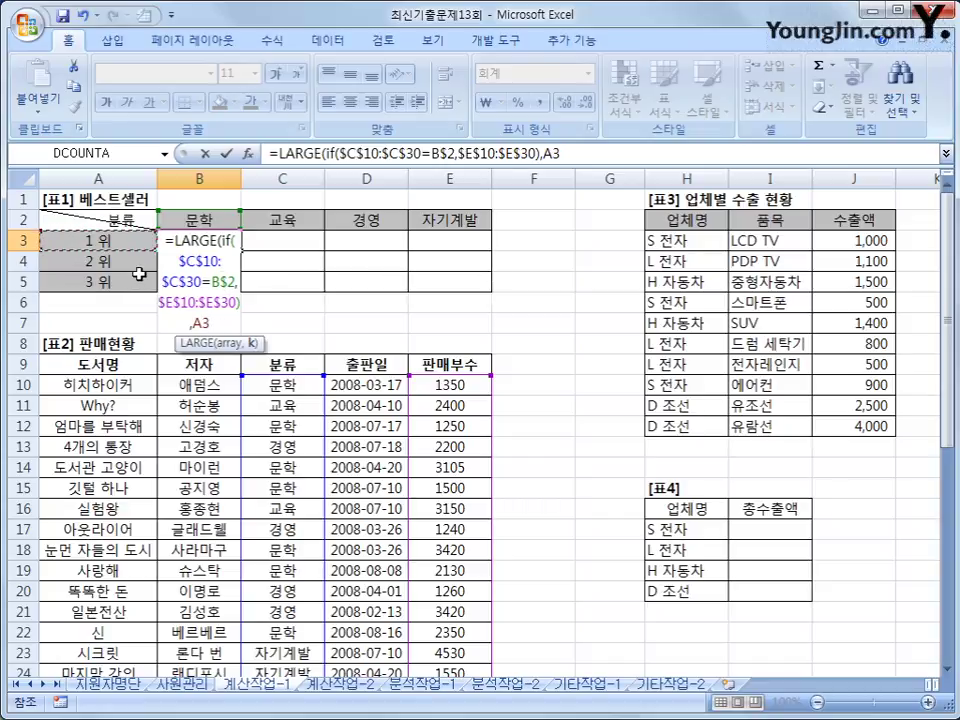
key(F4)
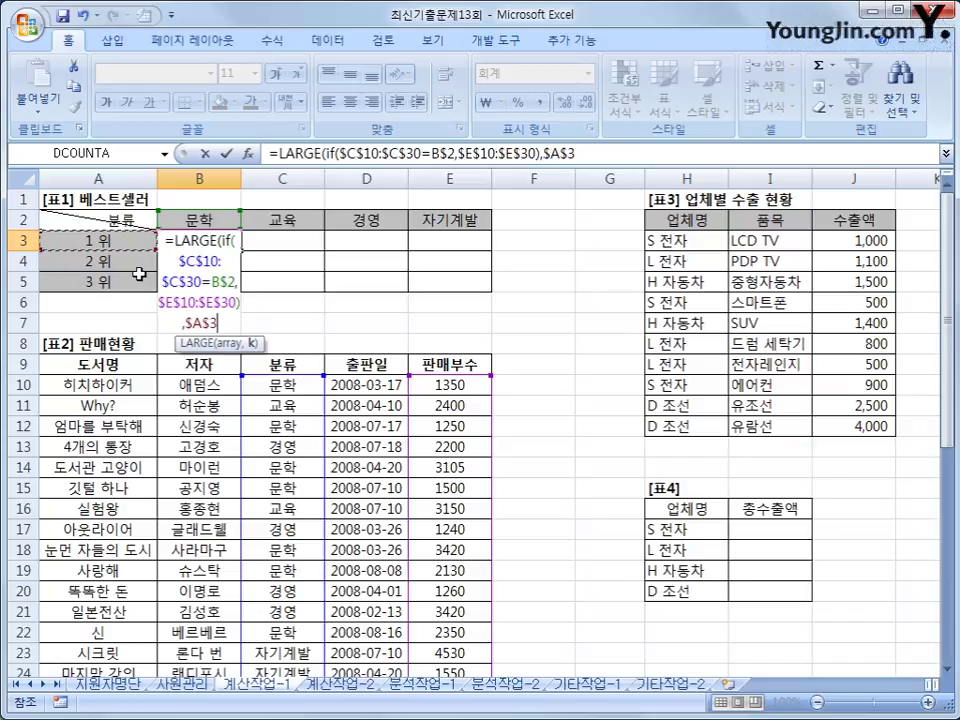
key(F4)
key(F4)
text())
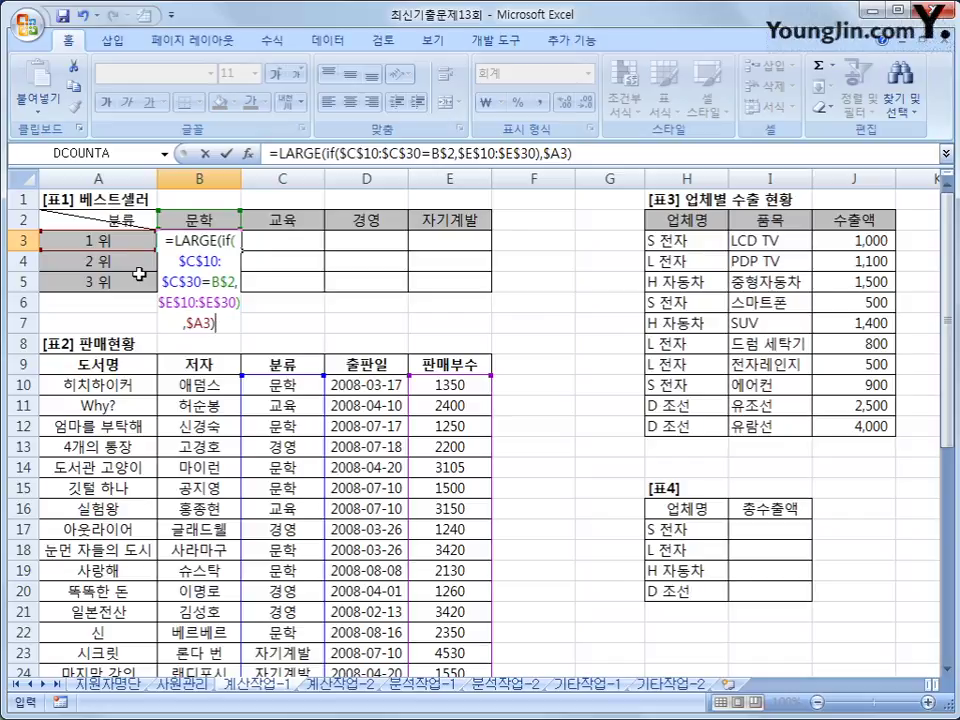
Commit B3 as an array formula and fill it through B3:E5
key(ctrl+shift+Return)
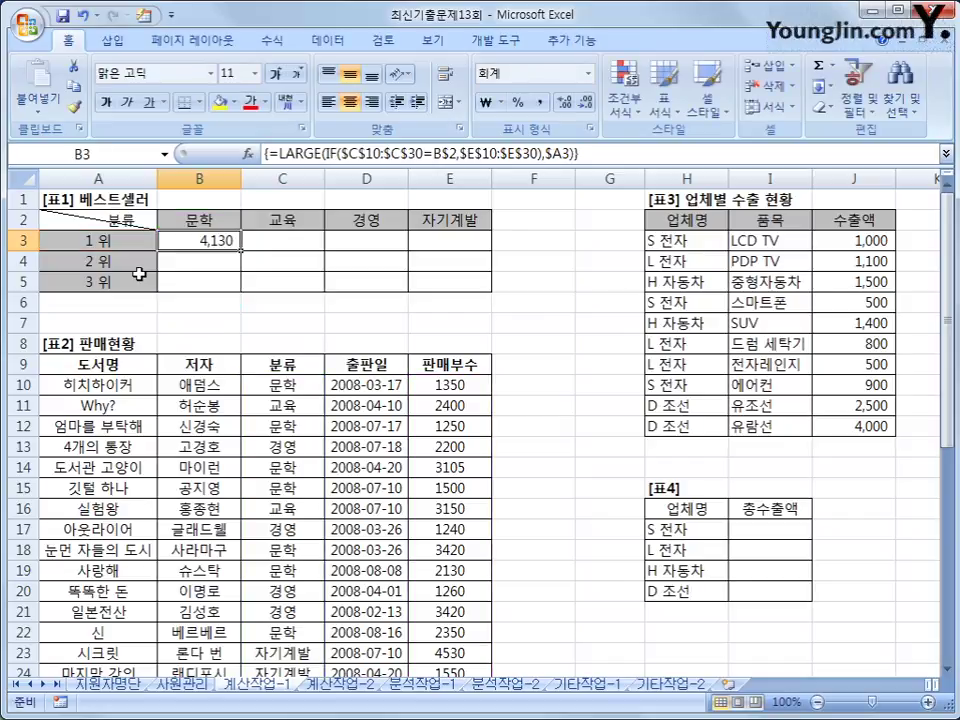
drag(241, 250, 478, 290)
click(480, 284)
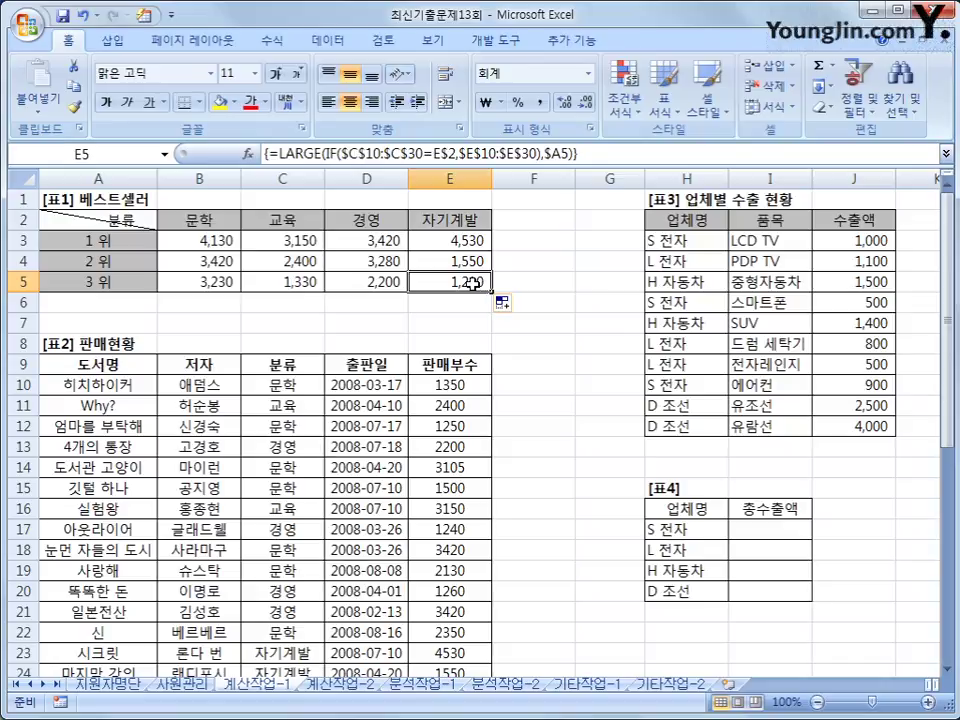
Check the 판매부수 value in E10 and select the 베스트셀러 answer cell B34
click(430, 389)
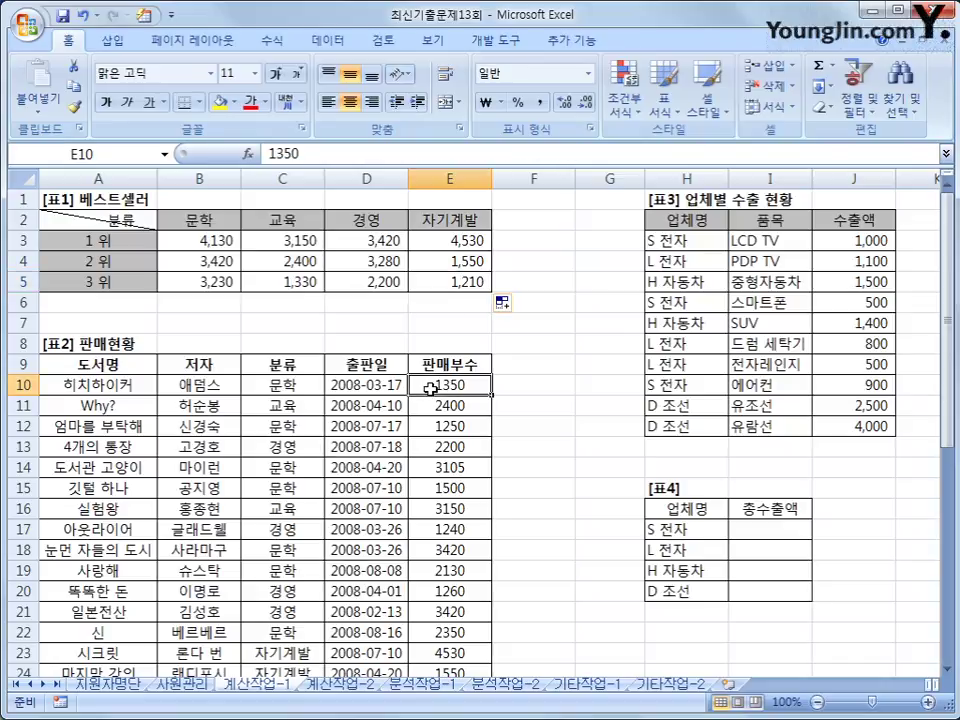
scroll(432, 470, down, 6)
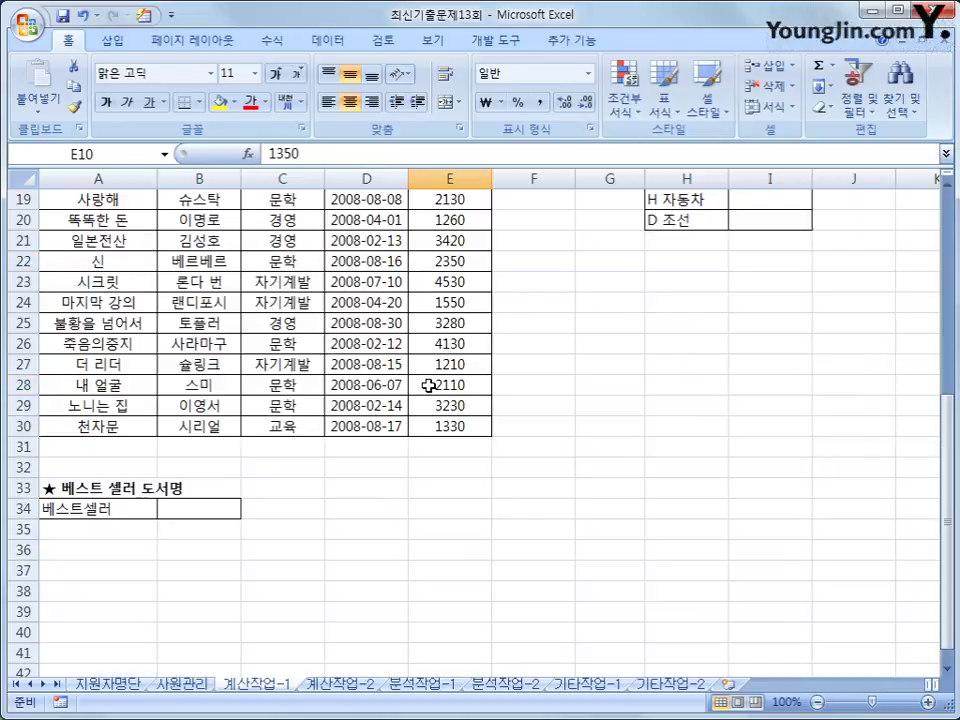
click(193, 516)
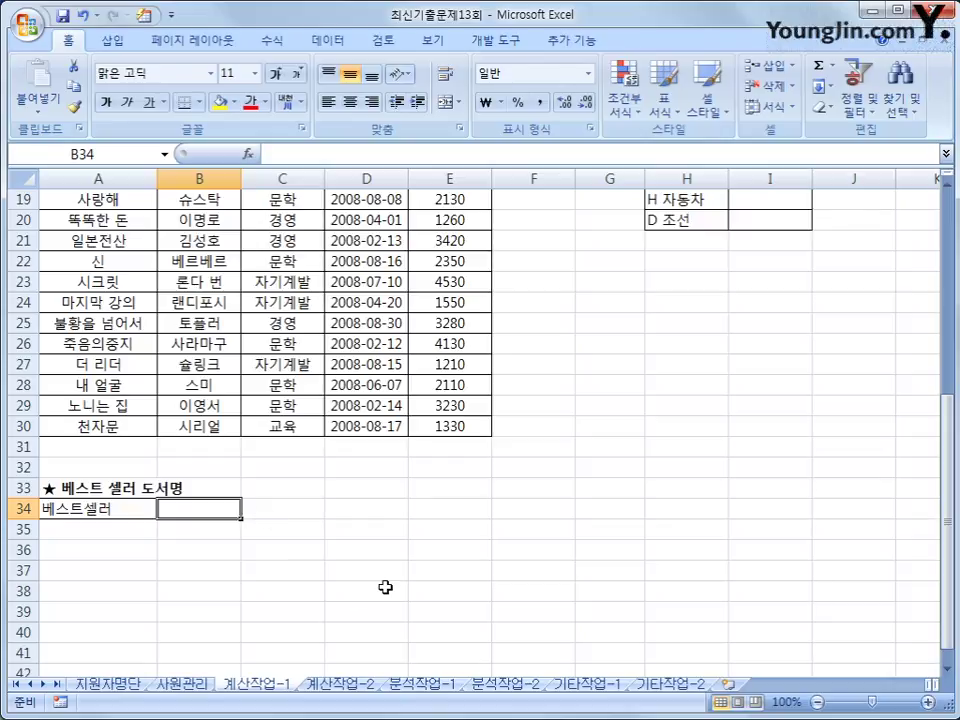
In B34 begin =INDEX( with the book titles A10:A30 as the array
text(=i)
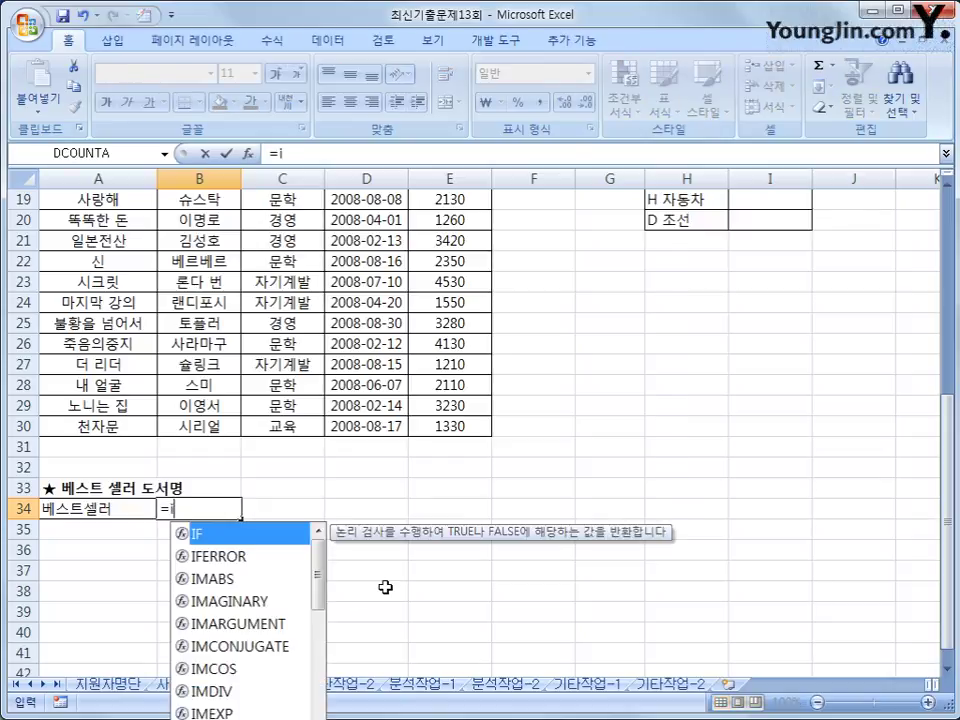
text(ndex()
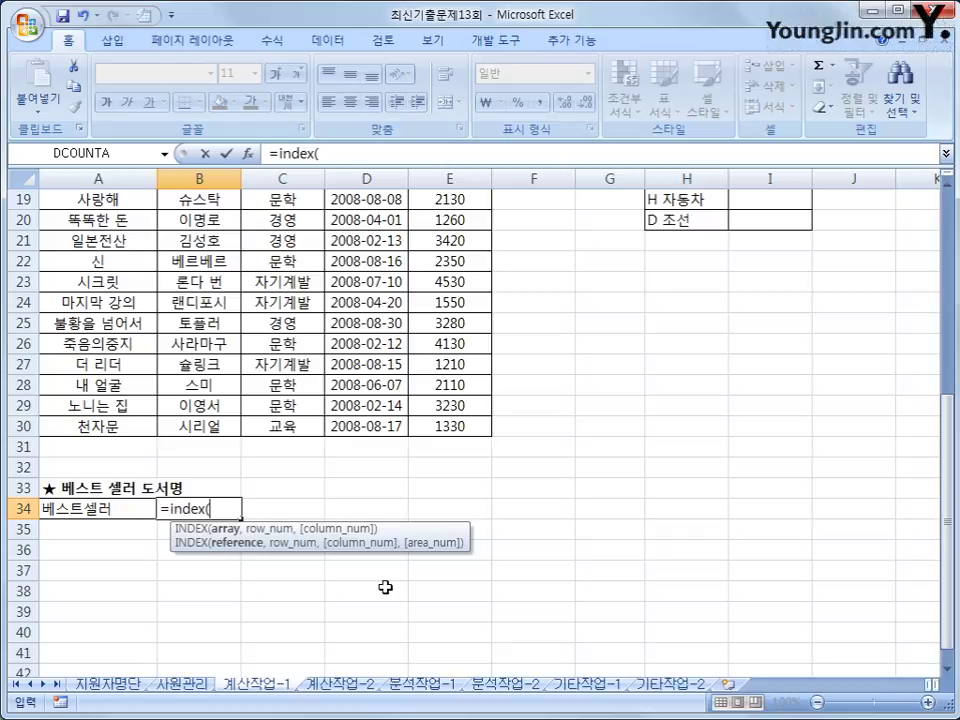
scroll(385, 587, up, 4)
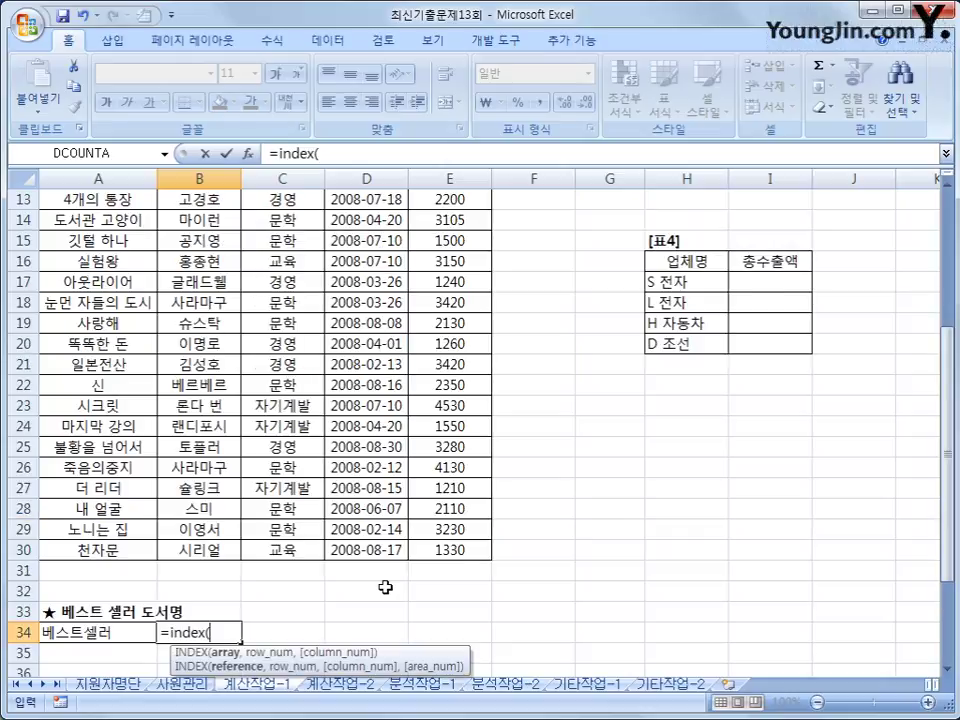
drag(104, 266, 88, 631)
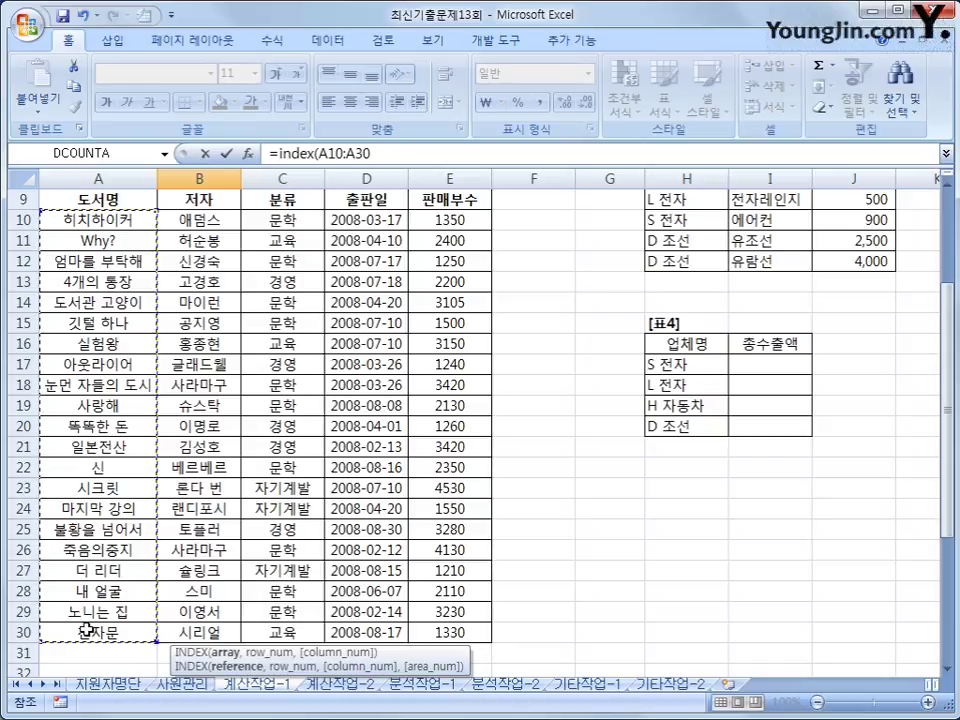
text(,)
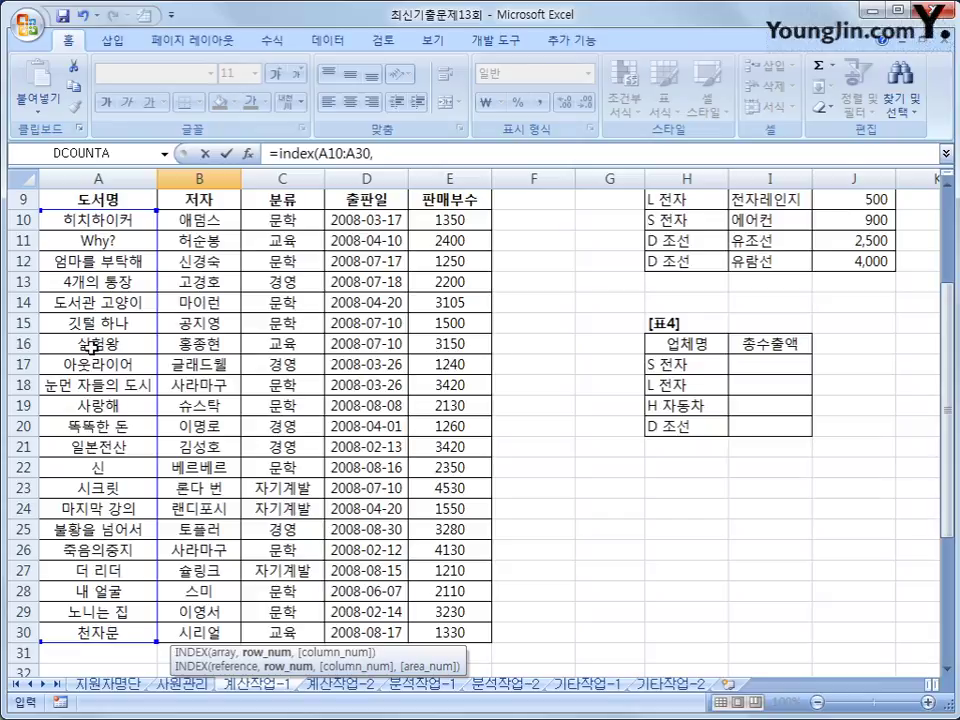
Complete it with MATCH(MAX(E10:E30),E10:E30,0),1) and enter it, showing 시크릿
text(match()
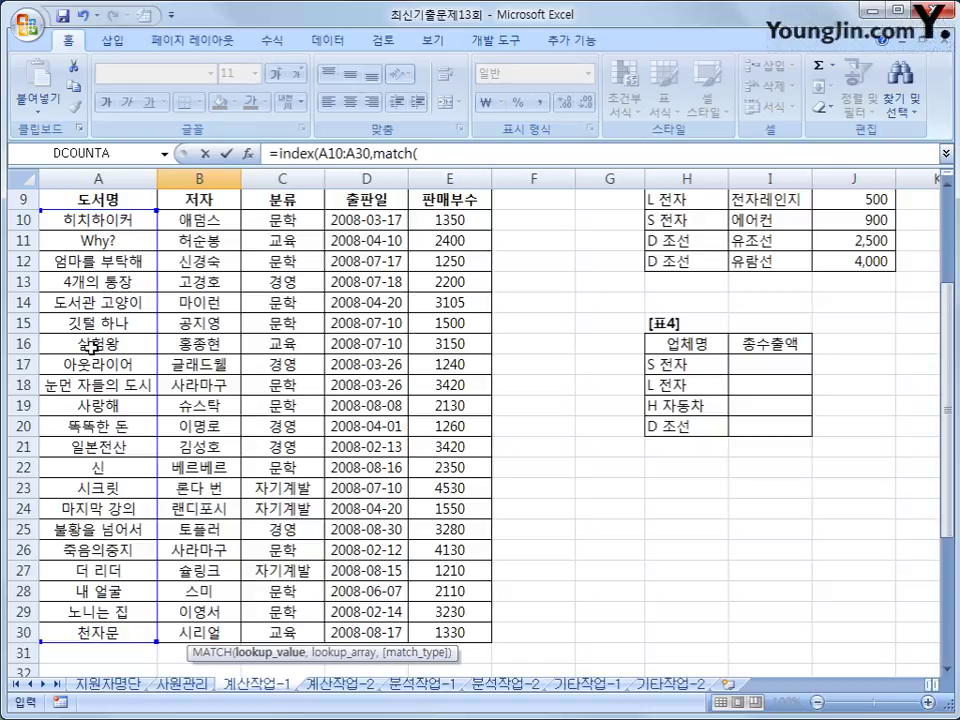
text(max)
text(()
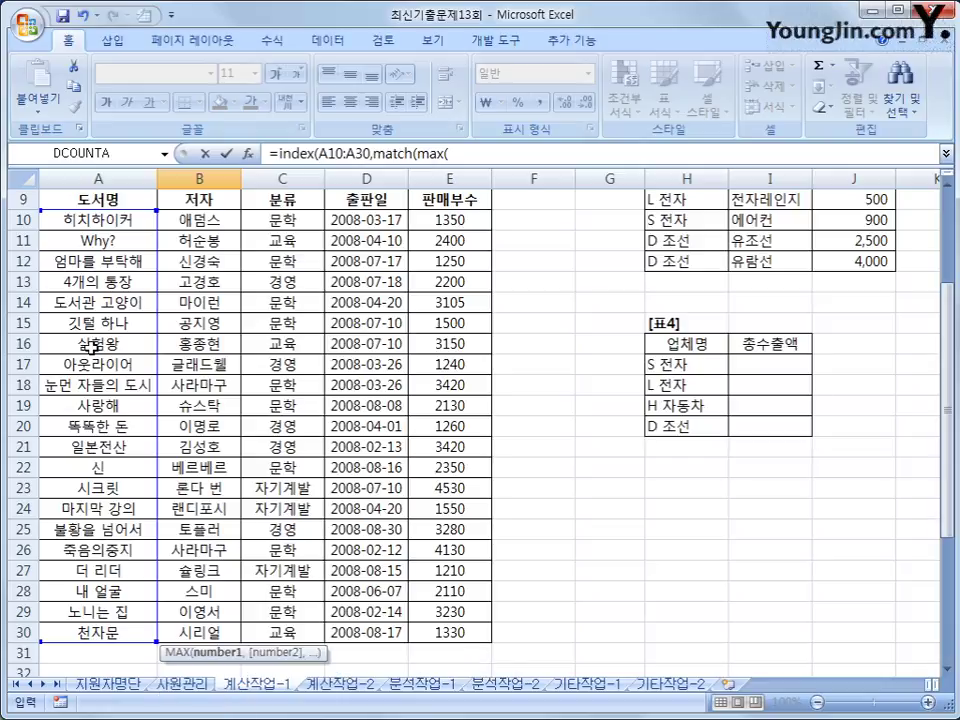
drag(414, 221, 436, 630)
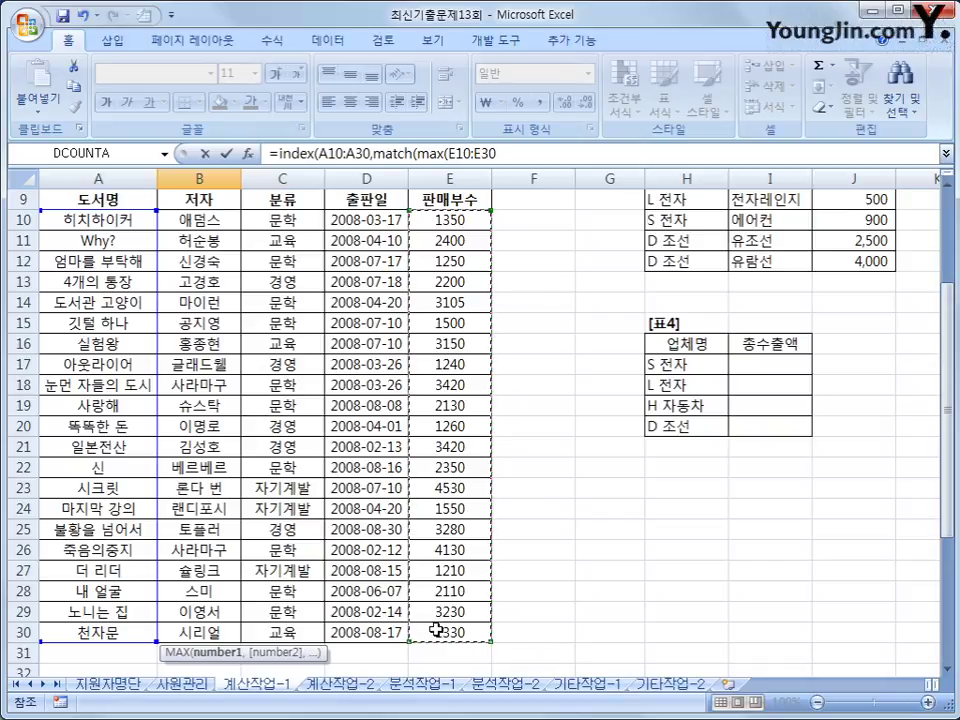
text())
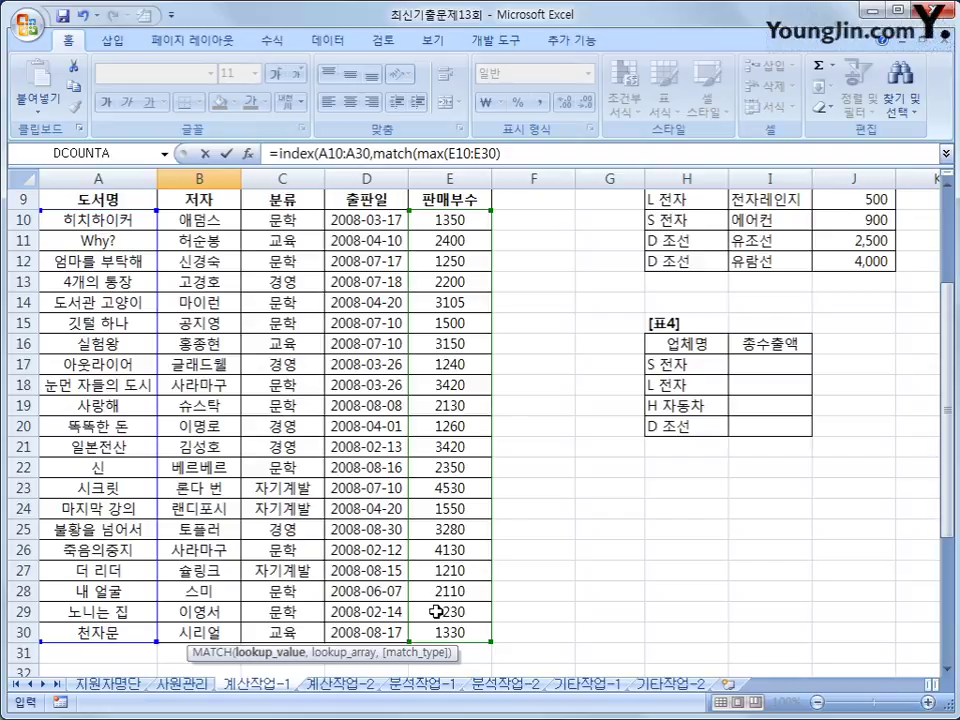
text(,)
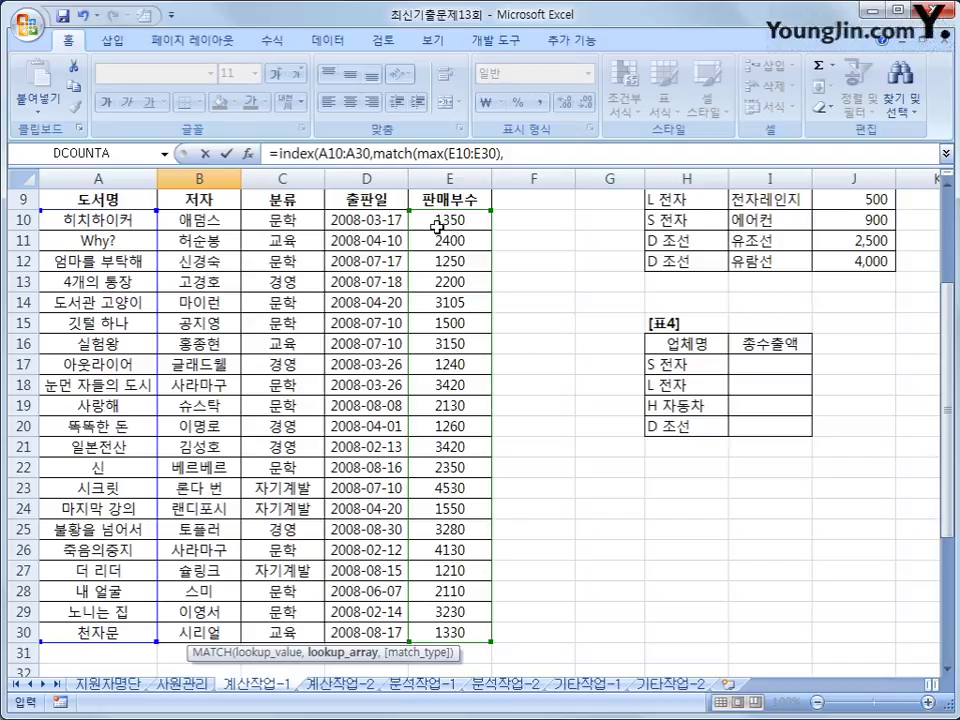
drag(440, 218, 452, 630)
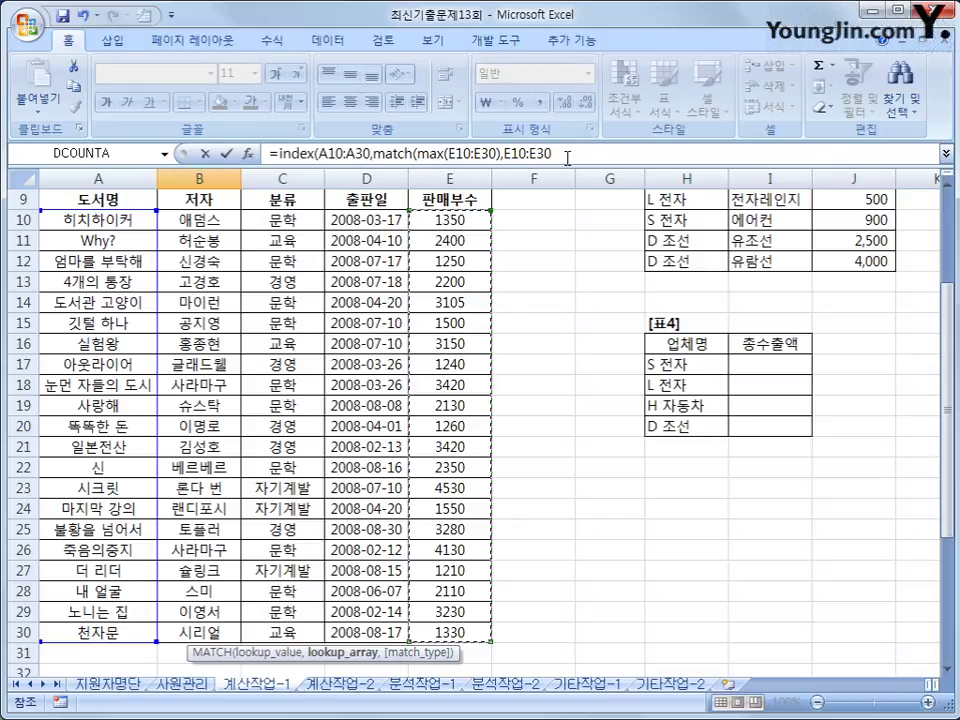
click(567, 157)
text(,)
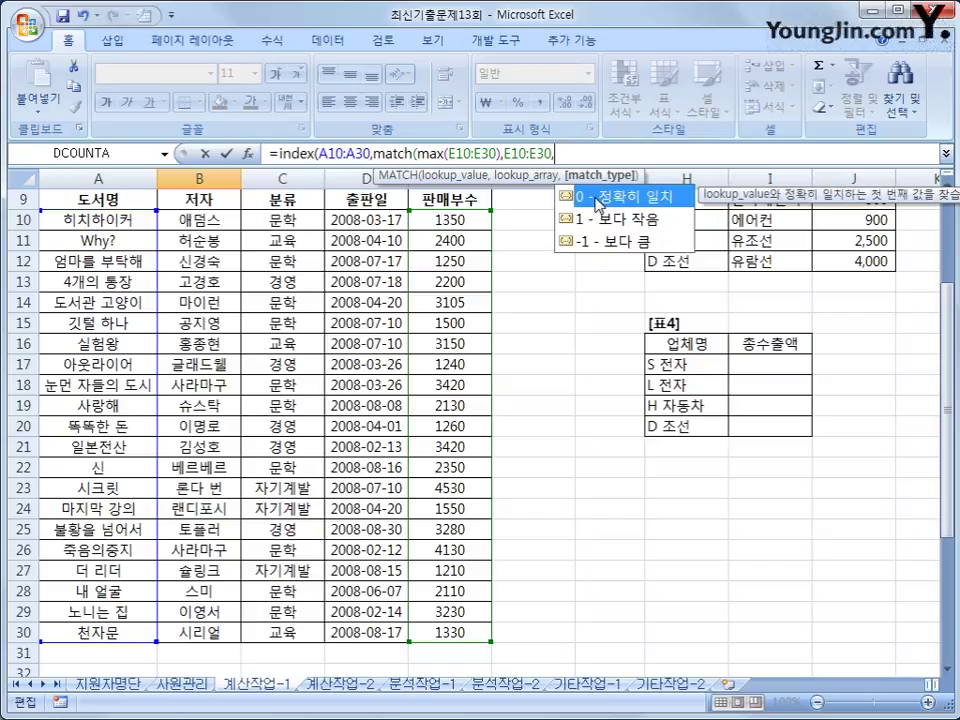
text(0))
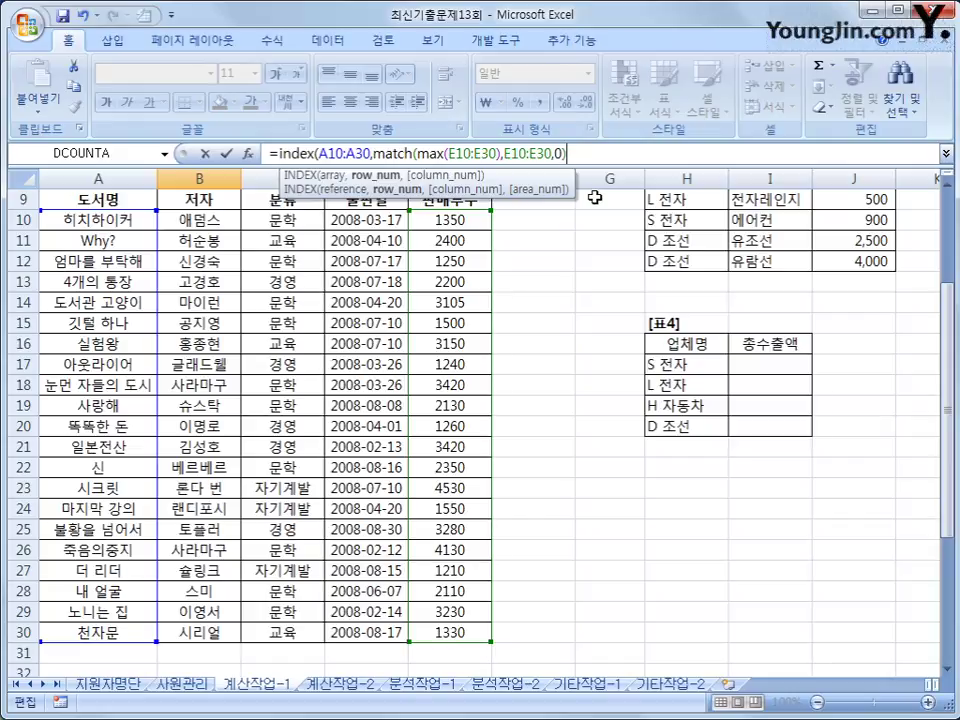
text(,)
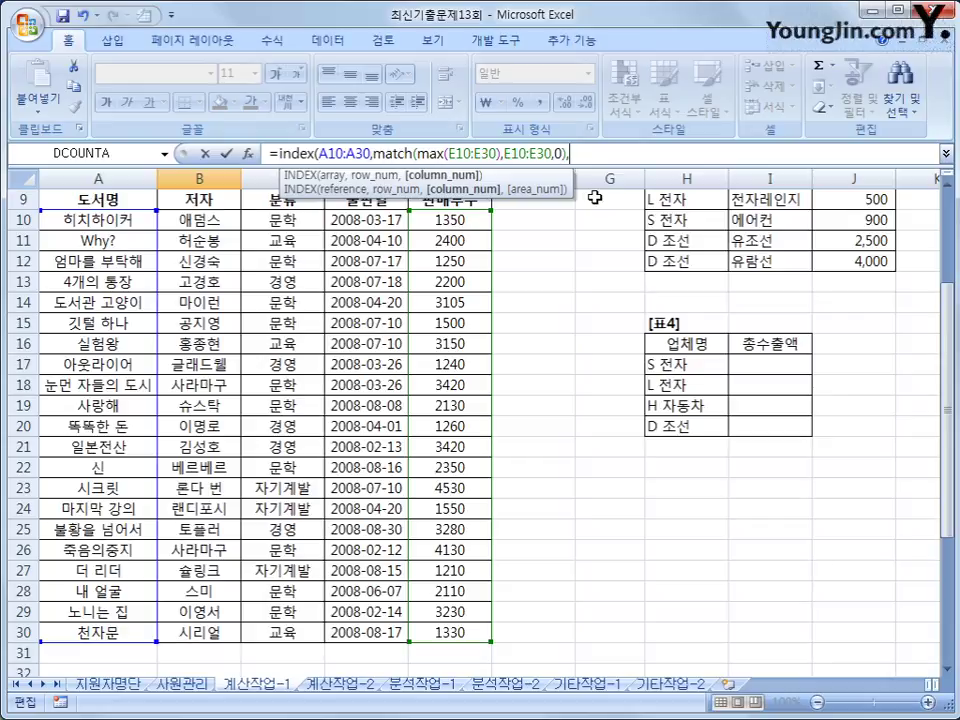
text(1)
text())
key(Return)
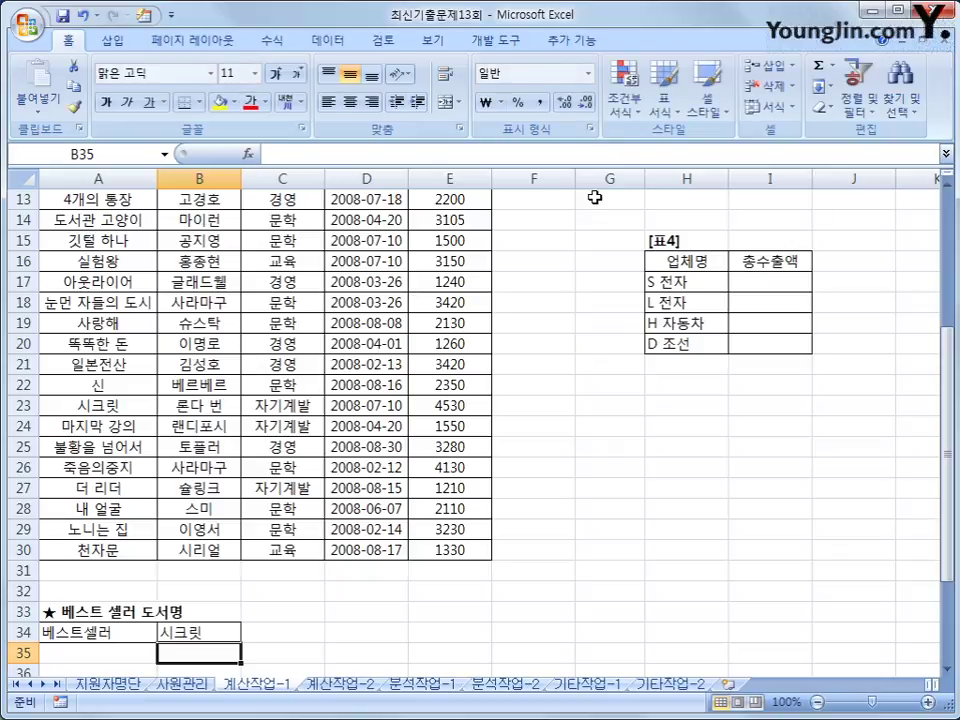
drag(466, 549, 454, 219)
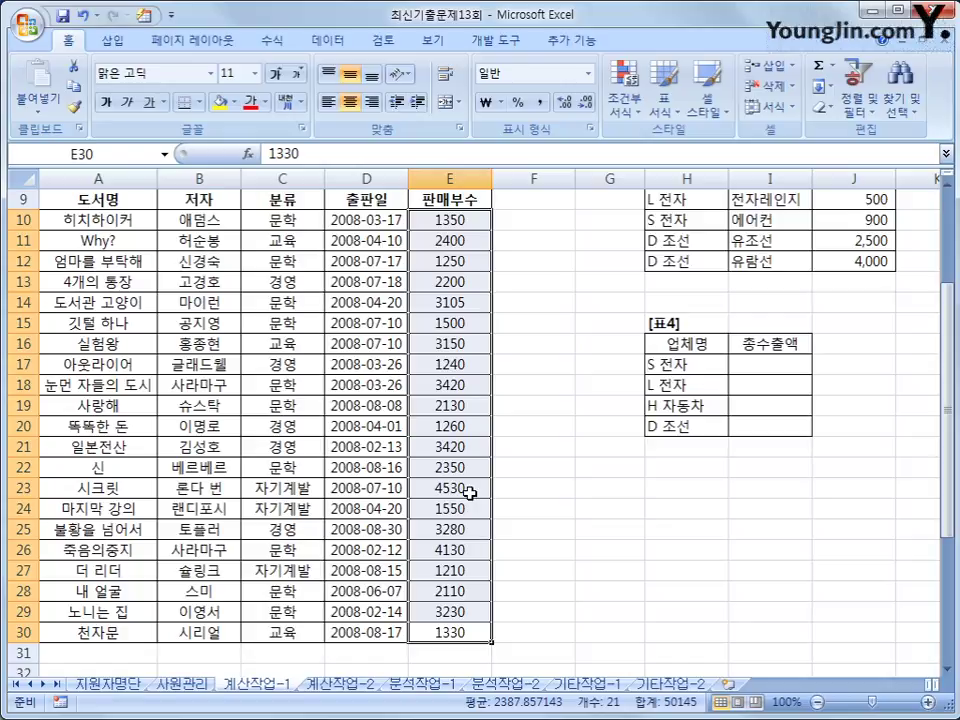
drag(124, 491, 437, 488)
scroll(332, 525, down, 3)
click(214, 532)
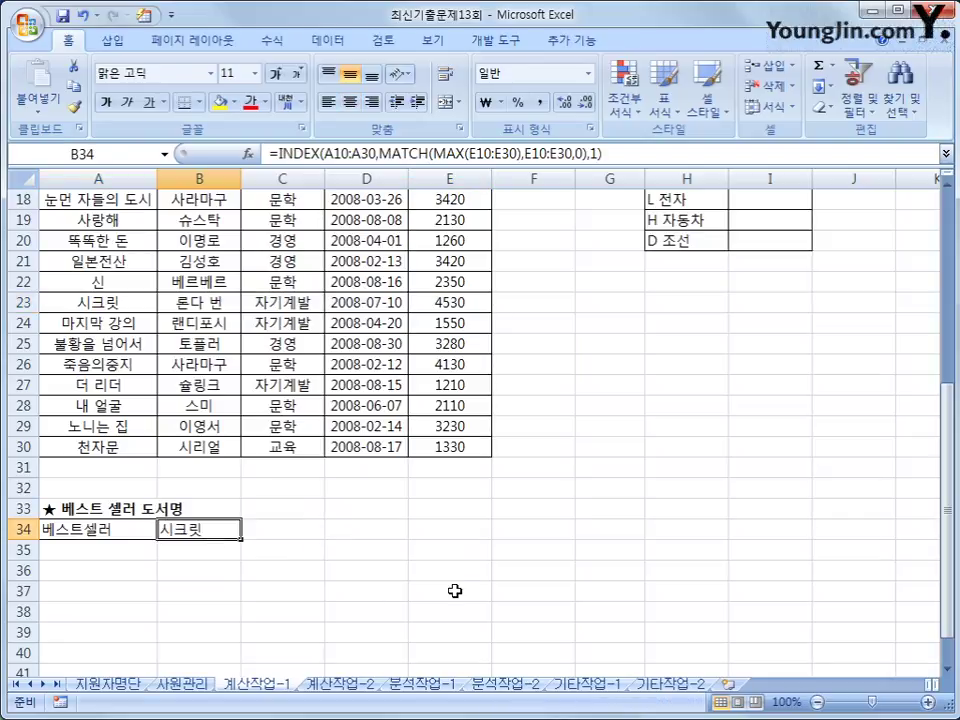
scroll(455, 591, up, 6)
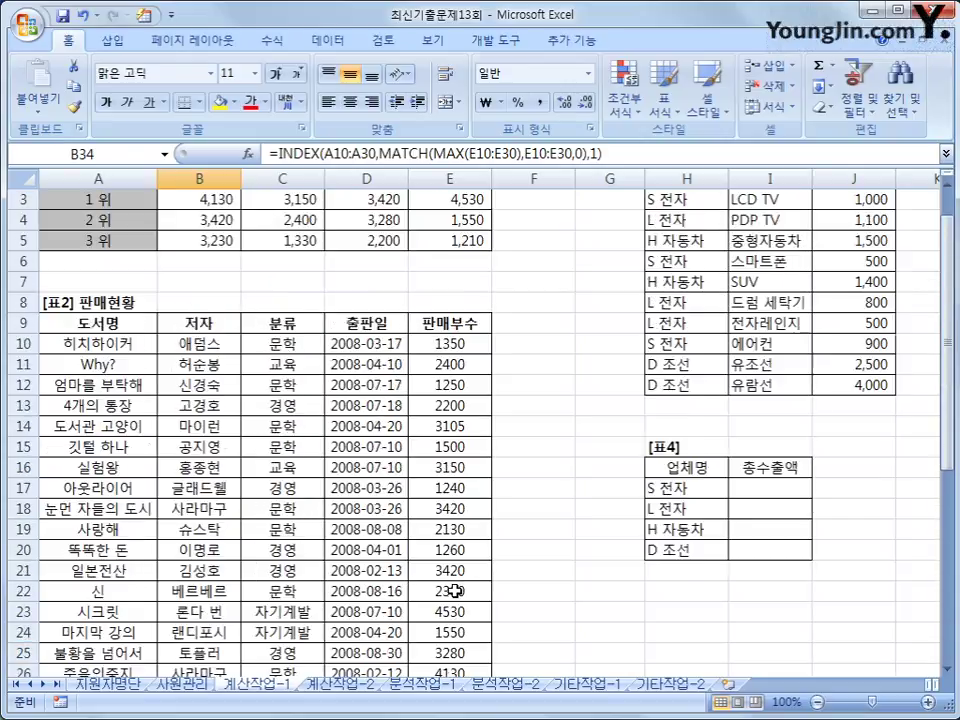
Review the 표4 export table and select I17 for S 전자's total export amount
click(686, 219)
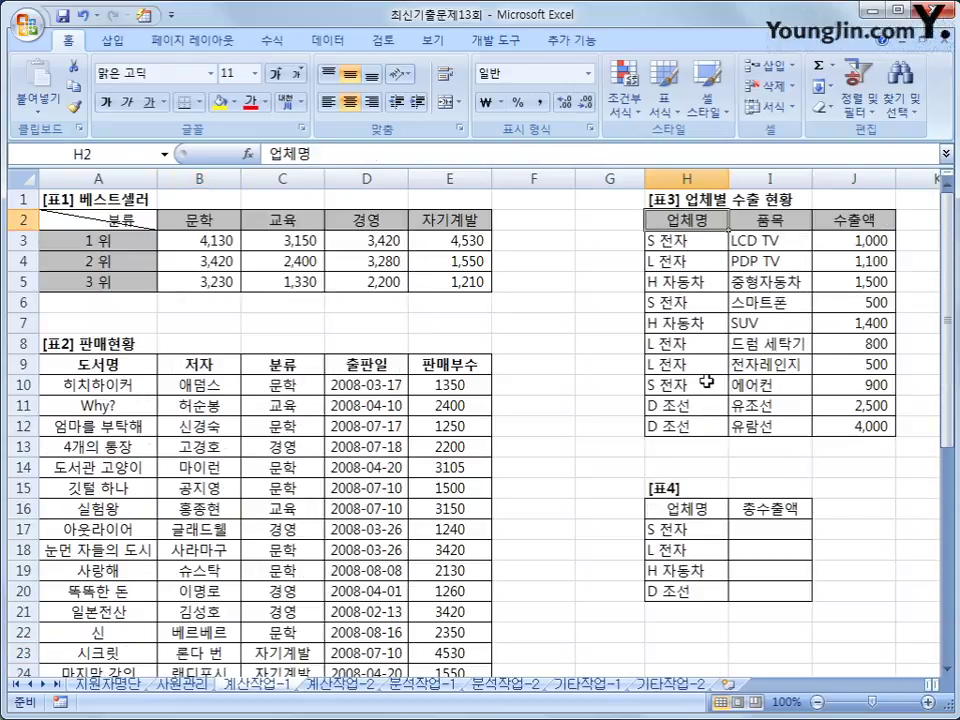
click(713, 530)
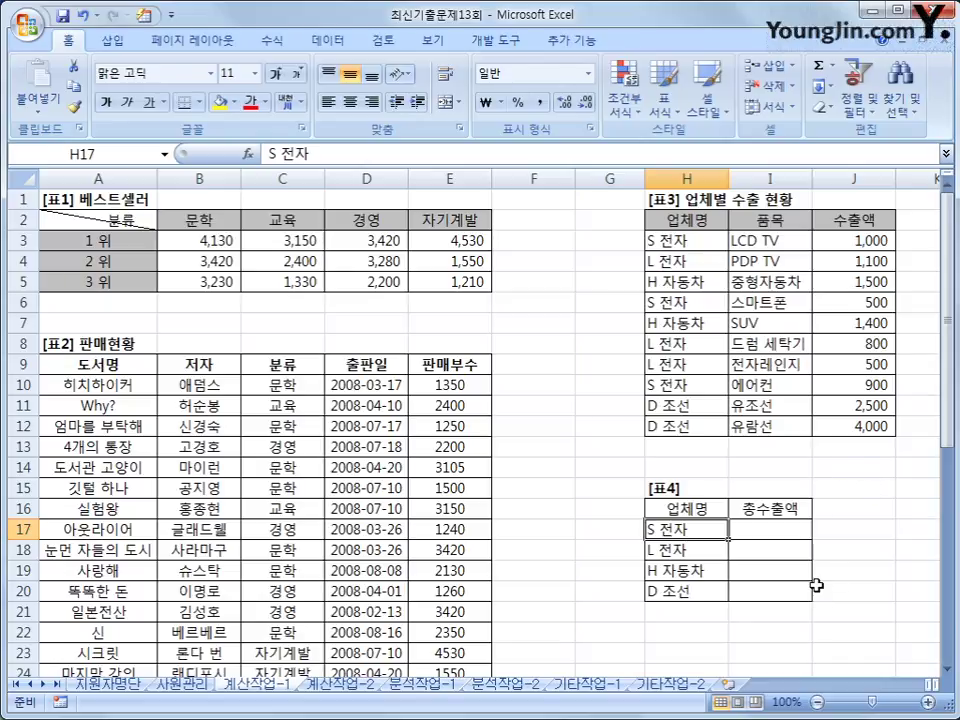
drag(767, 523, 771, 588)
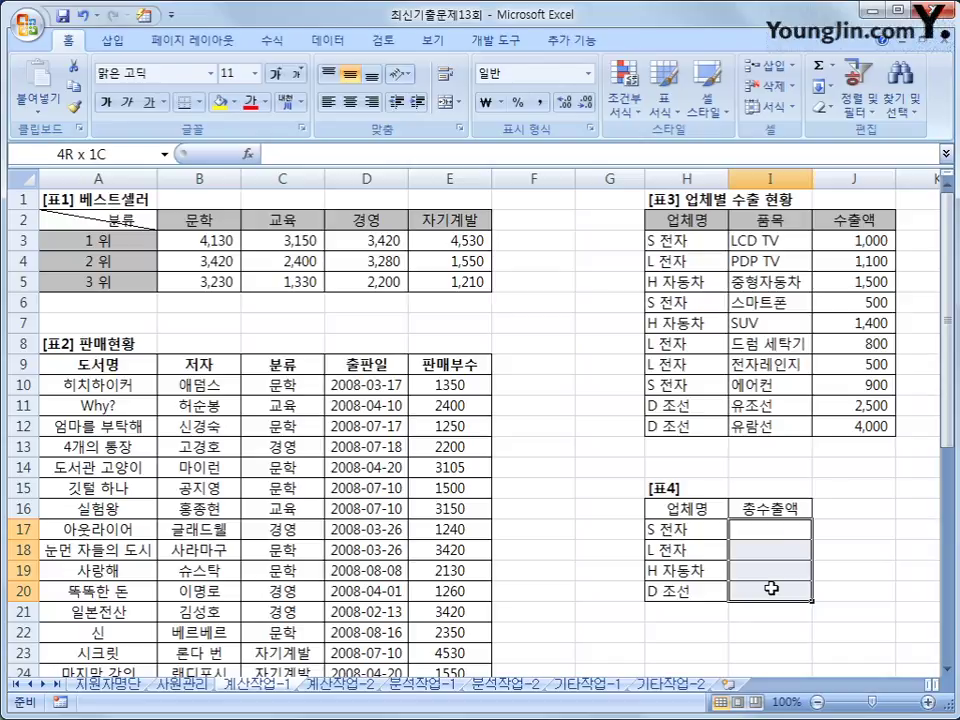
drag(771, 588, 771, 588)
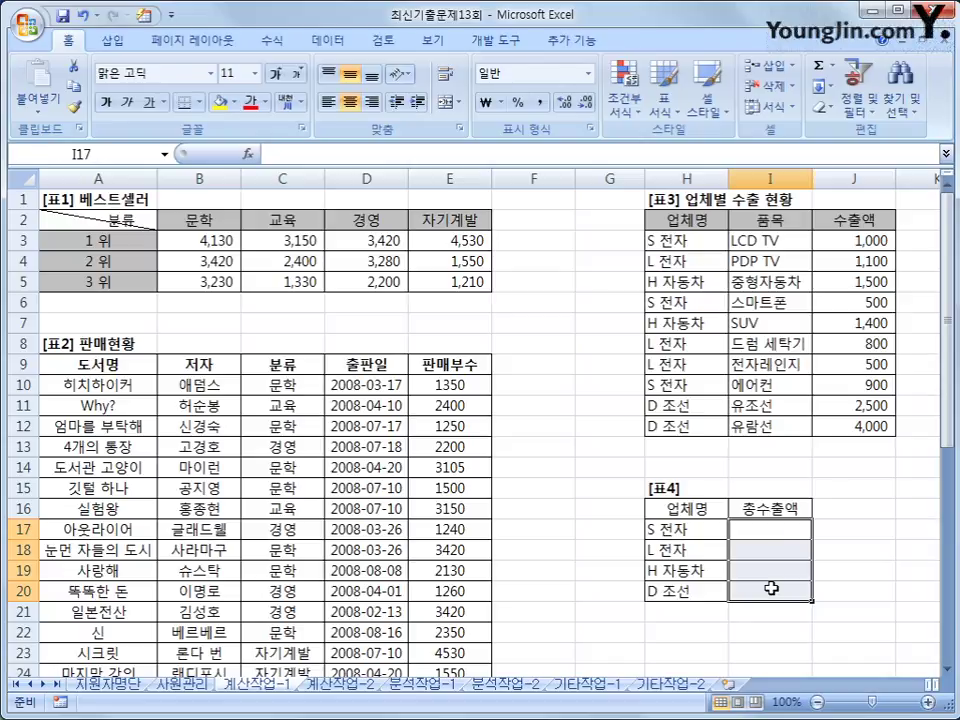
click(767, 527)
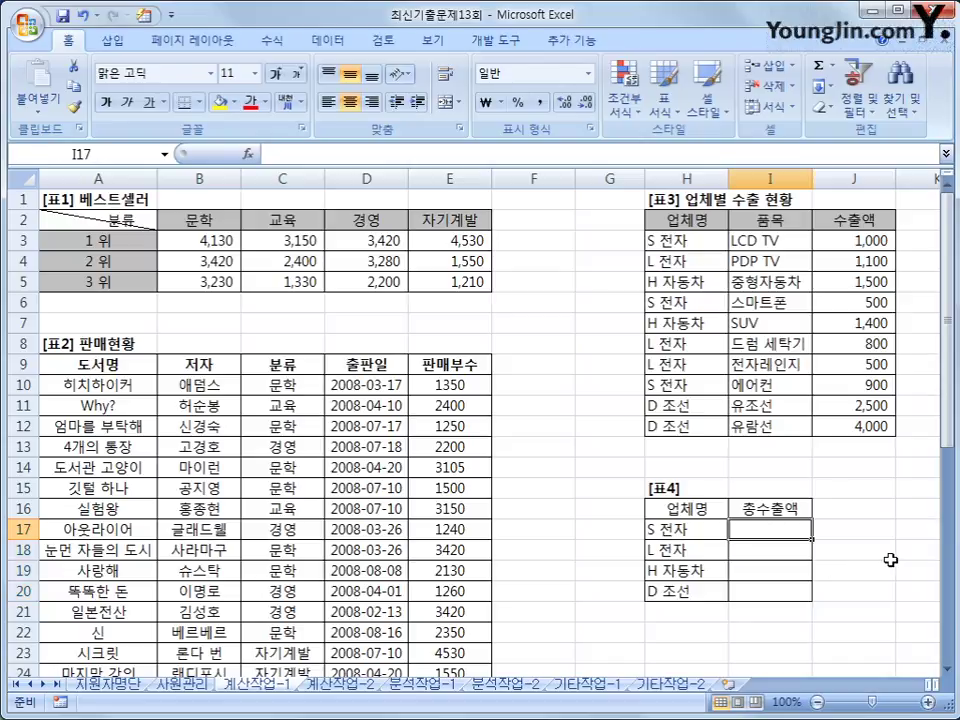
Enter the array formula {=SUM(($H$3:$H$12=H17)*$J$3:$J$12)} in I17, giving 2400
text(=)
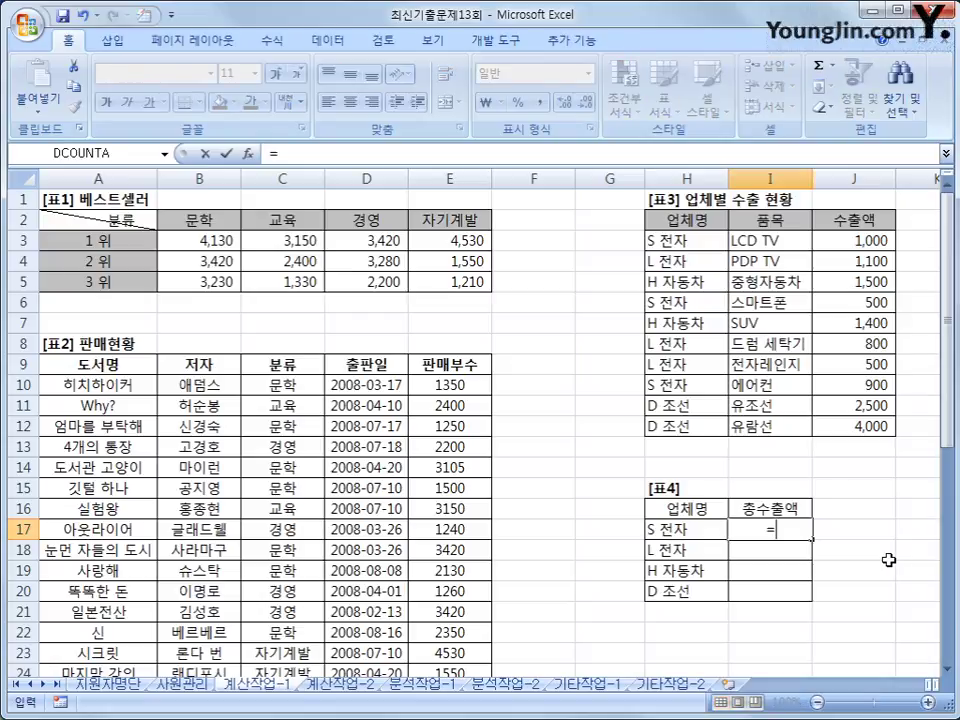
text(sum()
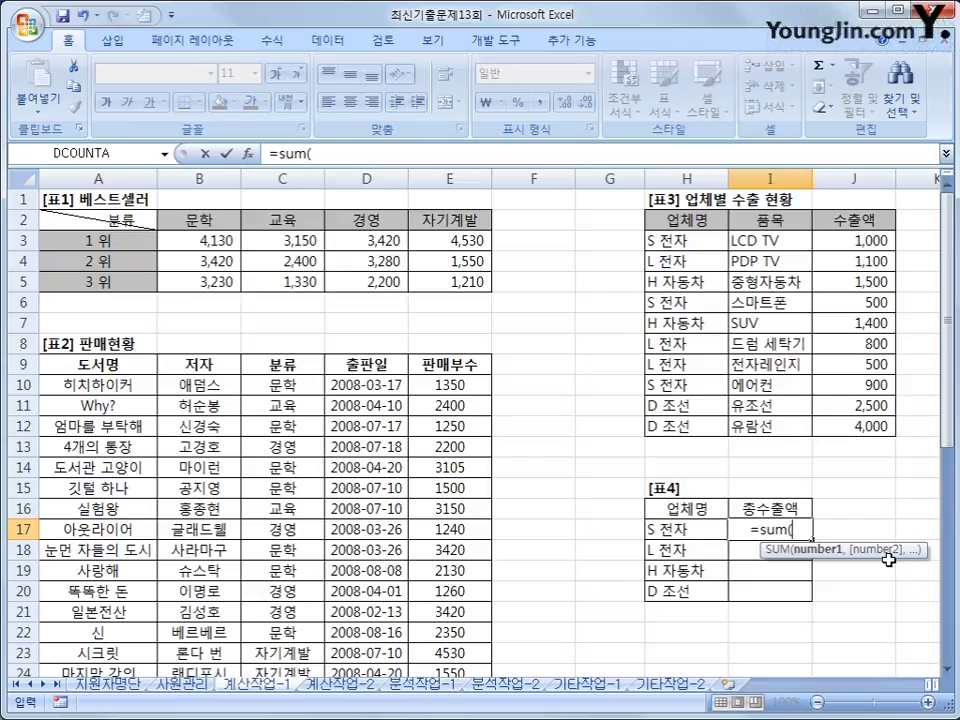
text(()
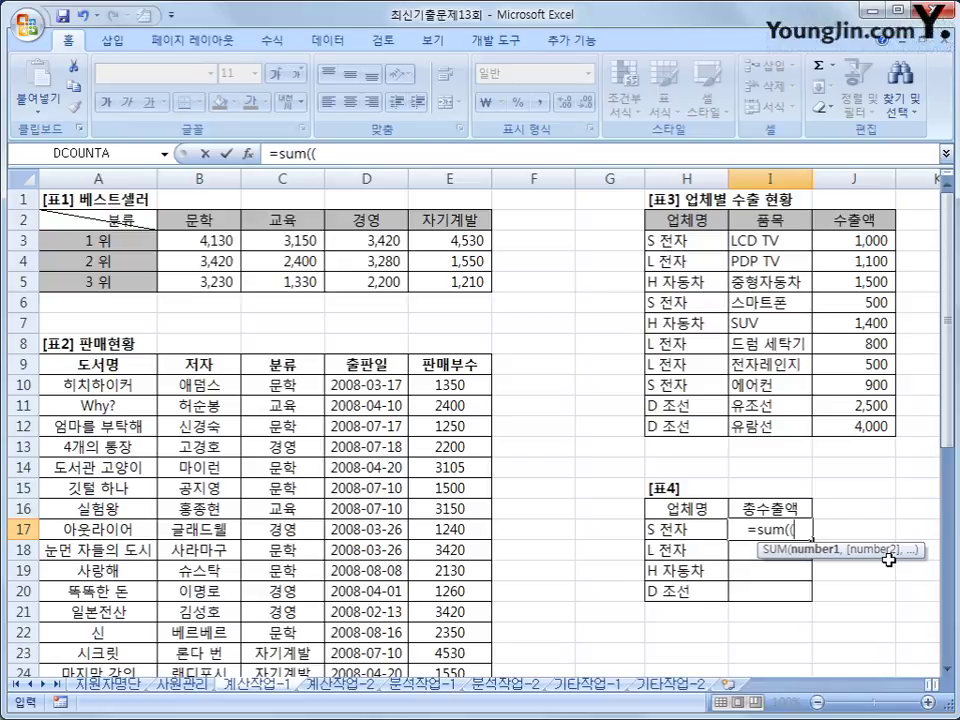
drag(700, 242, 712, 428)
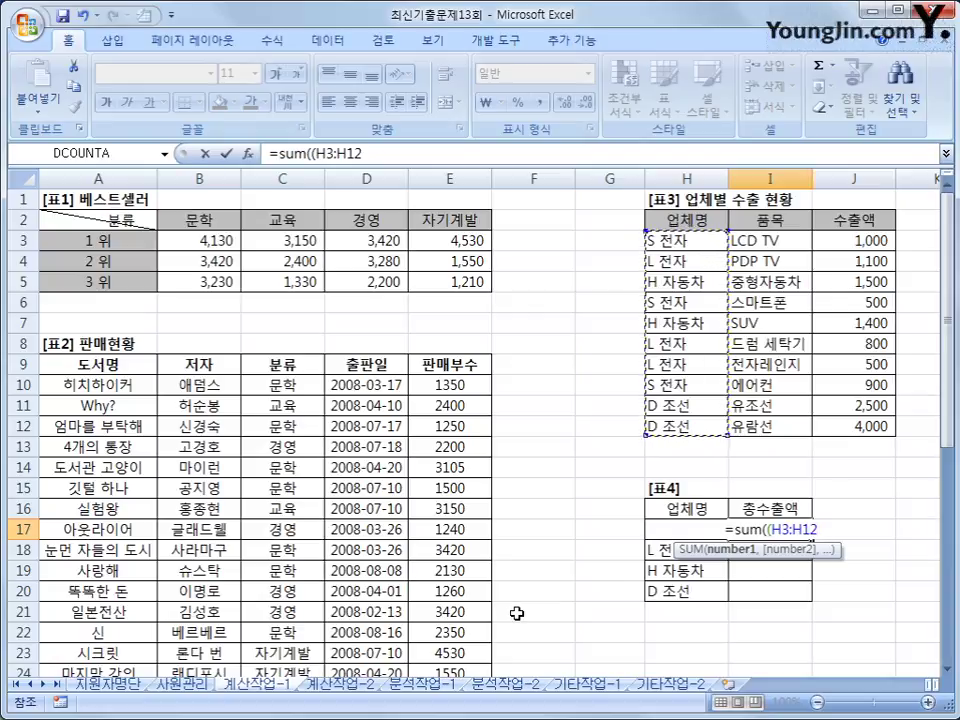
key(F4)
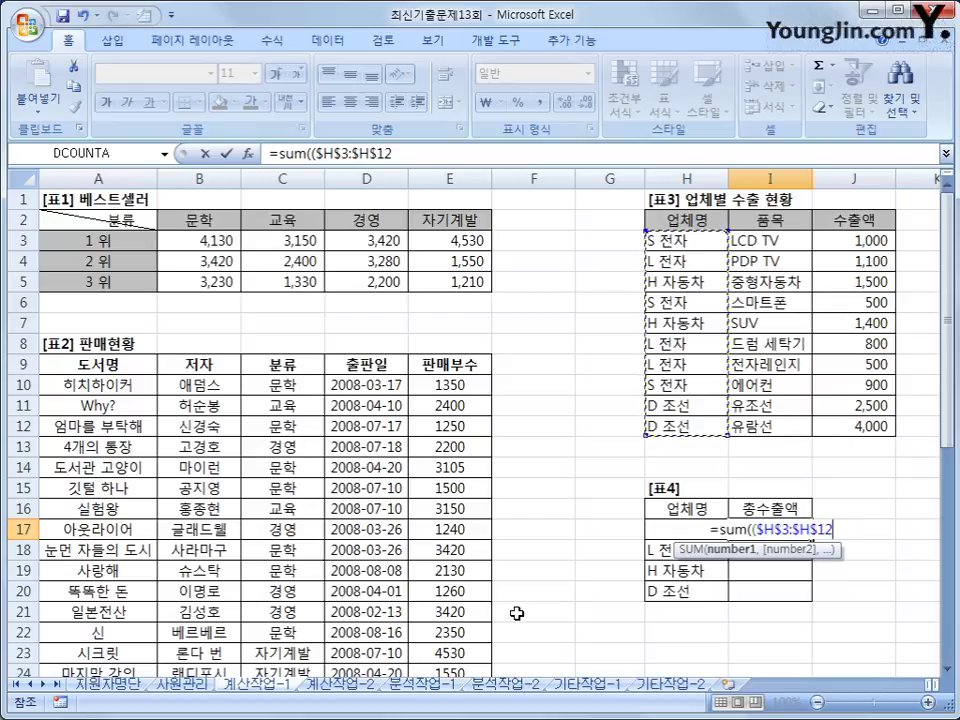
text(=)
key(Left)
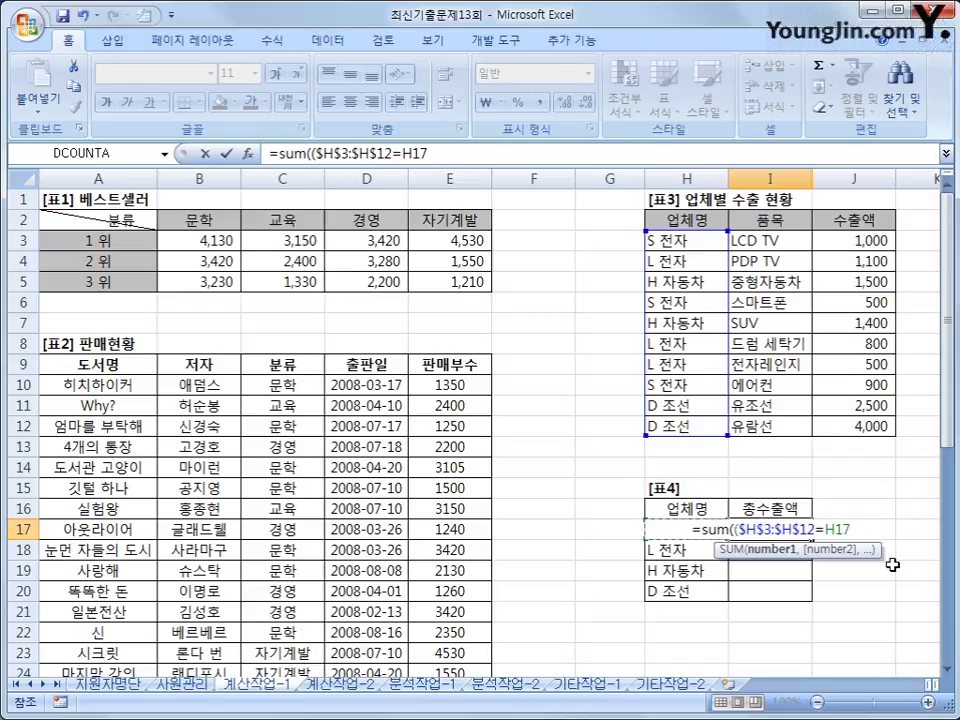
text())
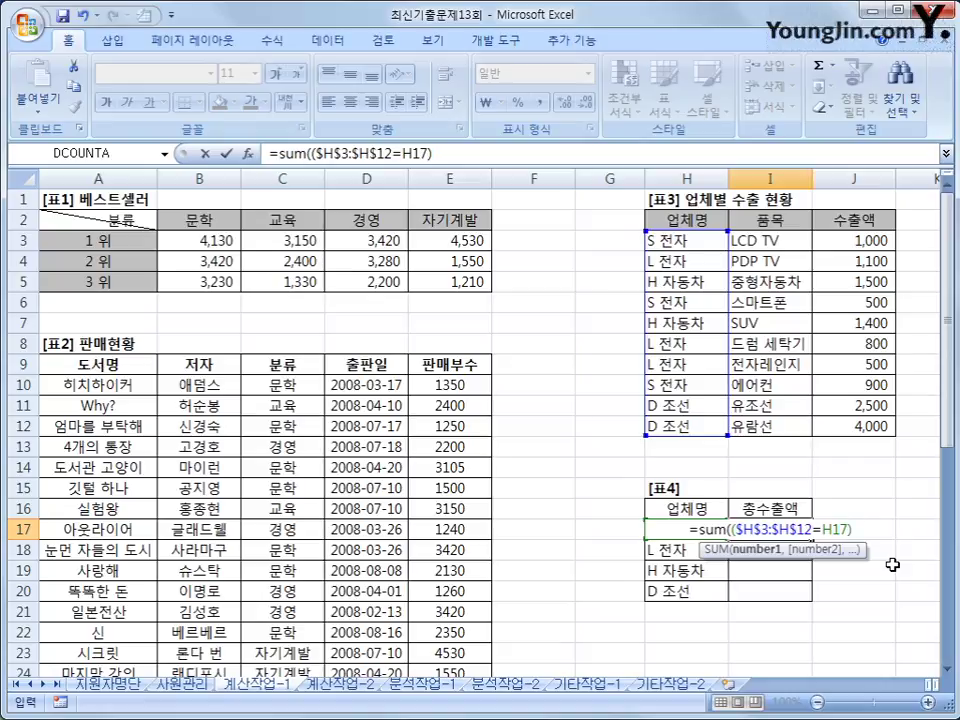
text(*)
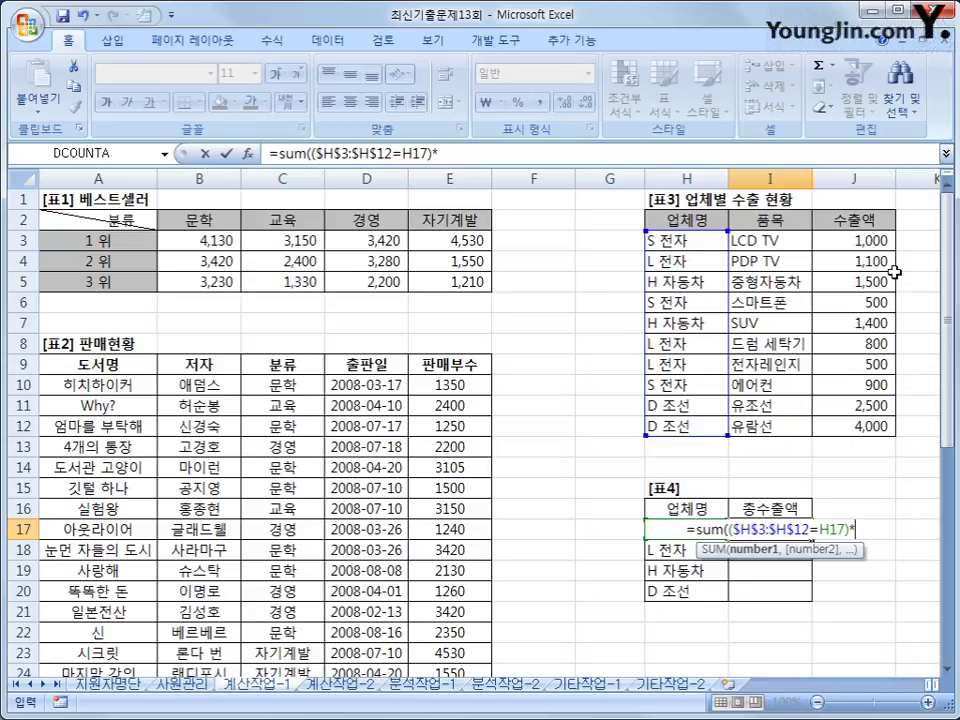
drag(858, 240, 853, 420)
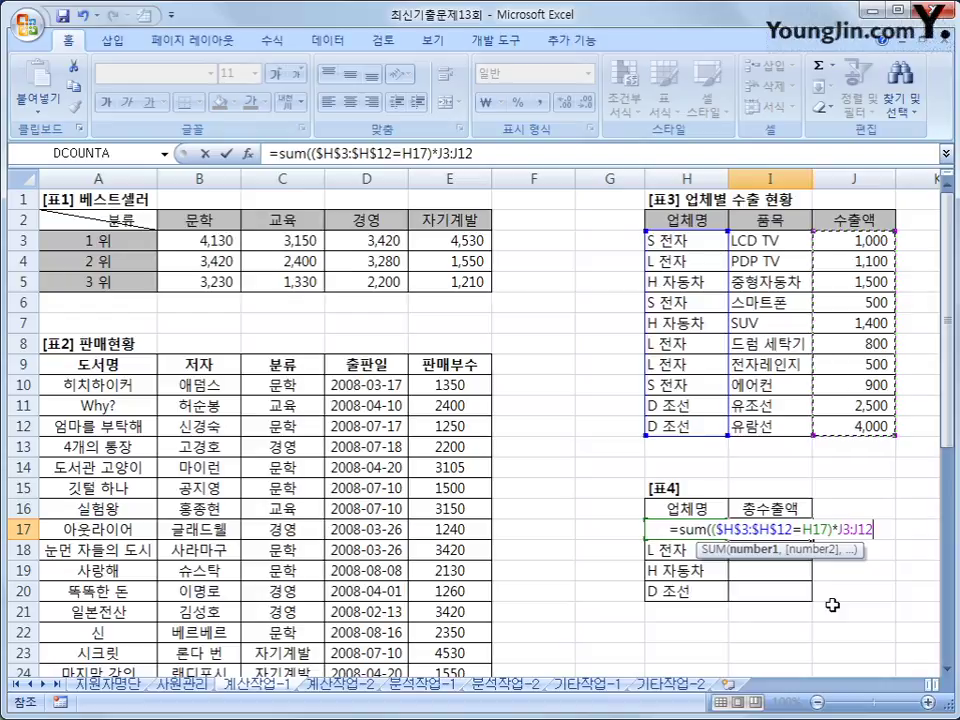
key(F4)
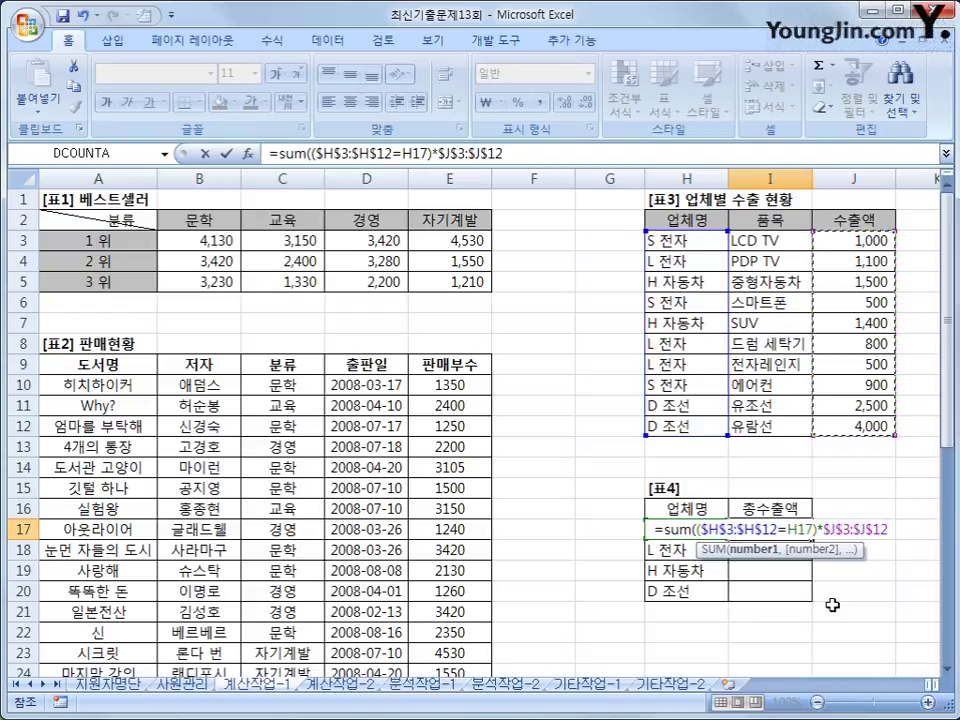
text())
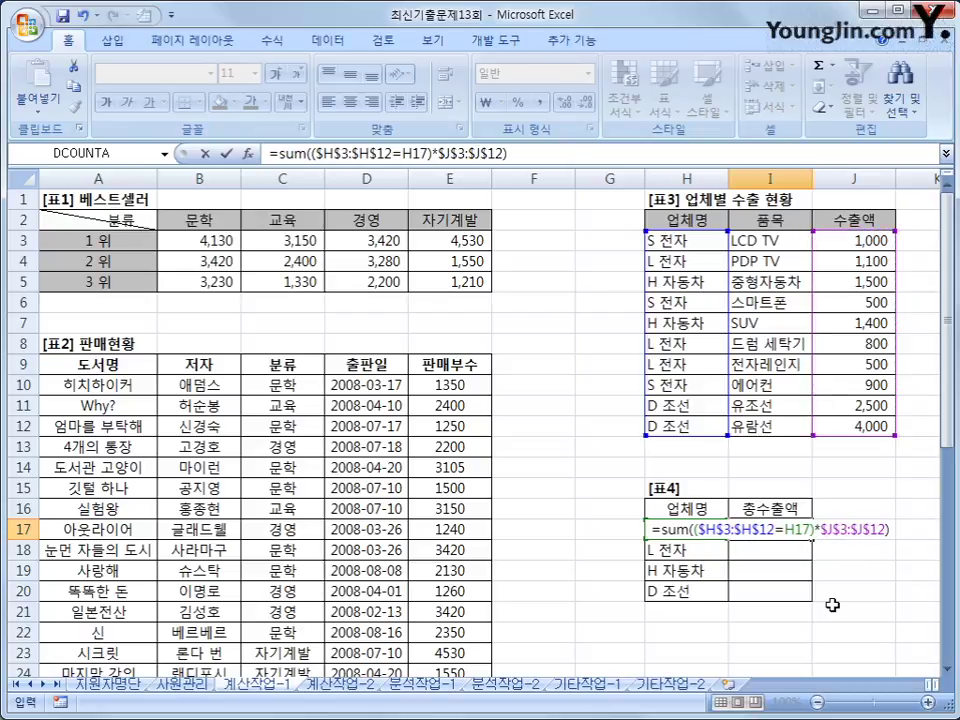
key(ctrl+shift+Return)
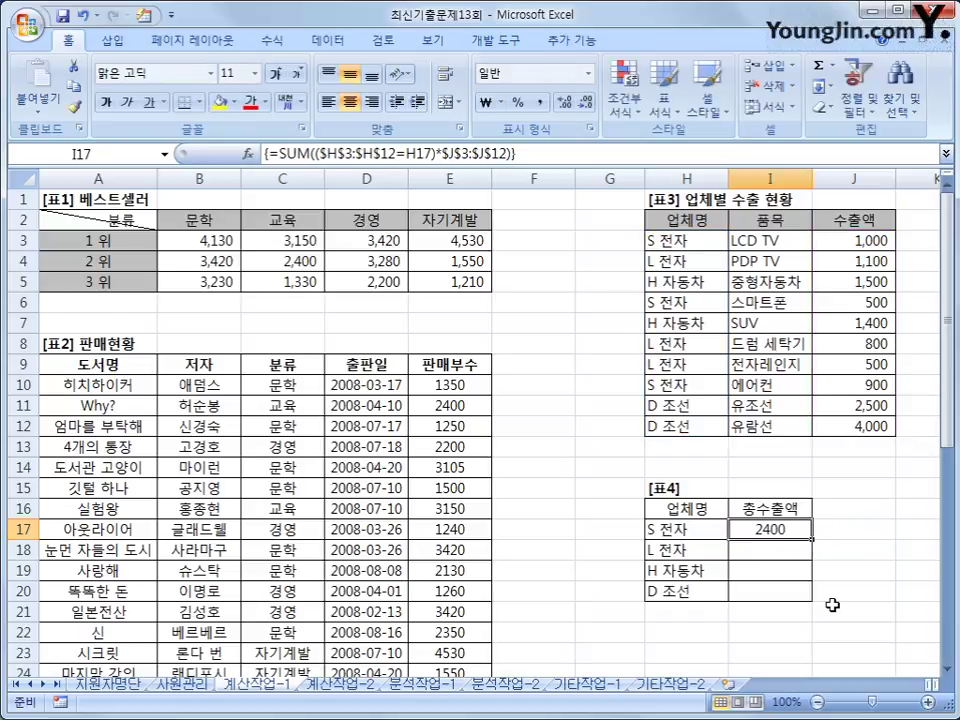
Copy the total formula down to I18:I20, then go to the 계산작업-2 sheet
drag(812, 538, 812, 599)
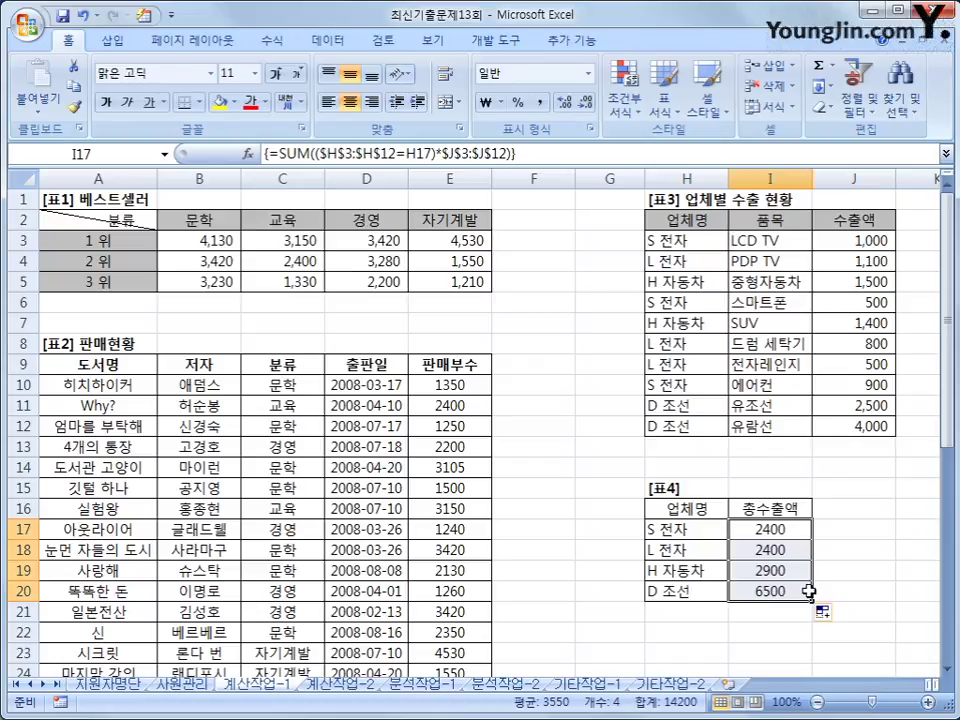
click(360, 686)
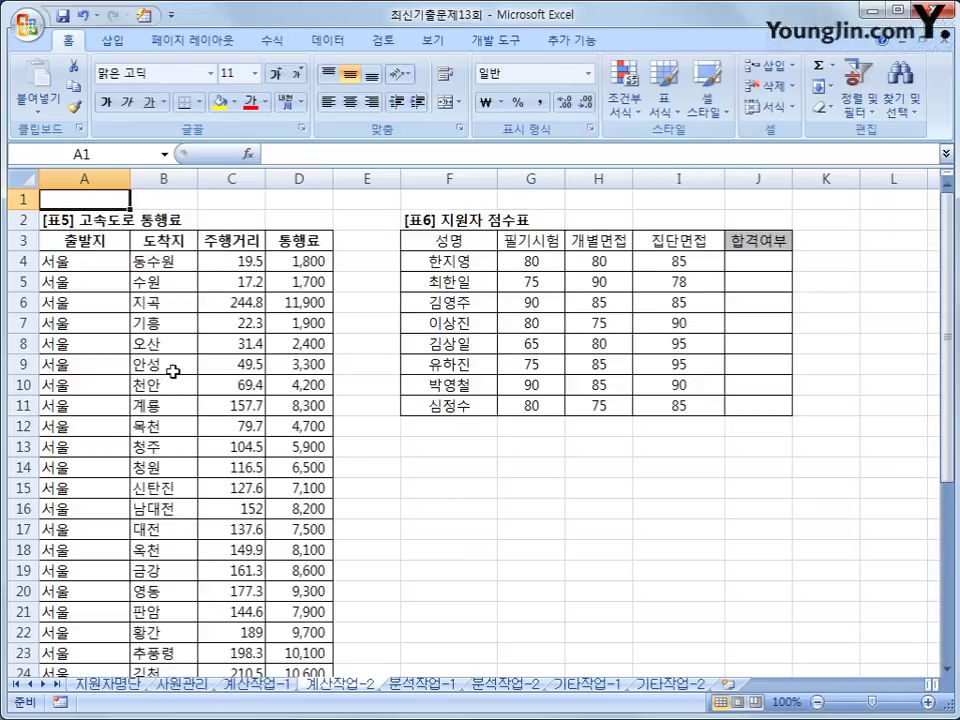
Move down to cell D35 beside the nearest-to-Seoul toll label
click(116, 257)
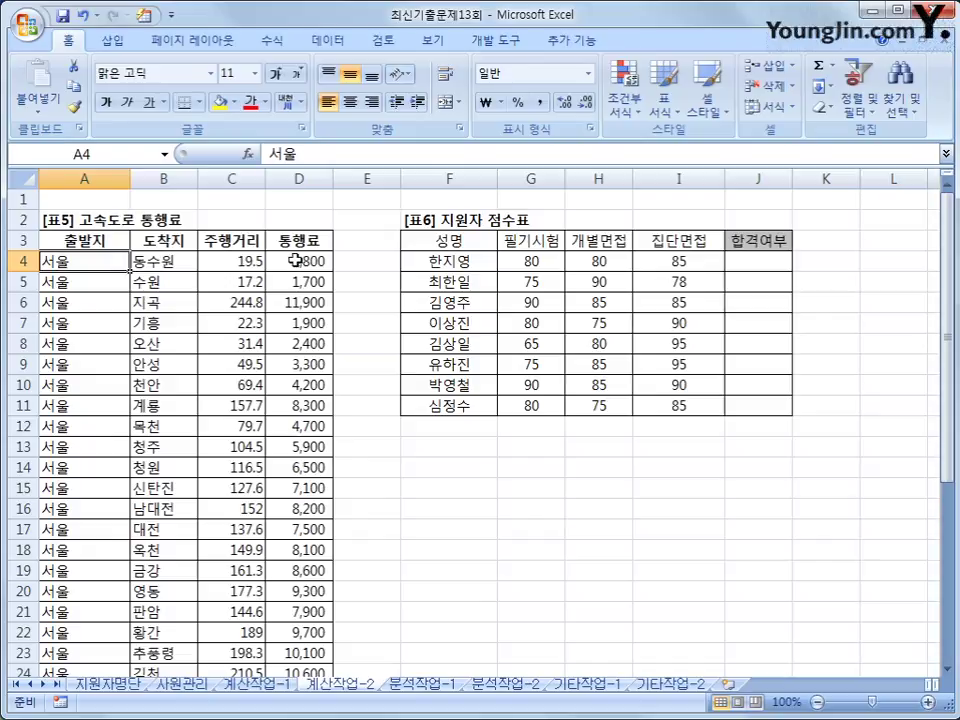
scroll(295, 260, down, 5)
click(317, 597)
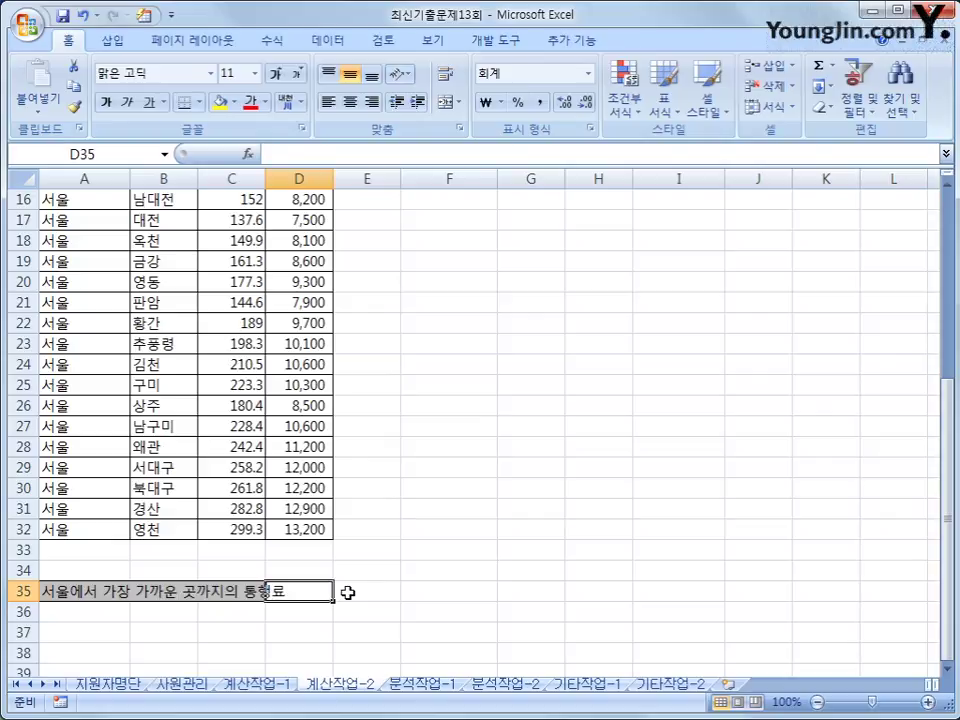
Enter =VLOOKUP(MIN(C4:C32),C4:D32,2,0) in D35, returning the 1,700 toll
text(=)
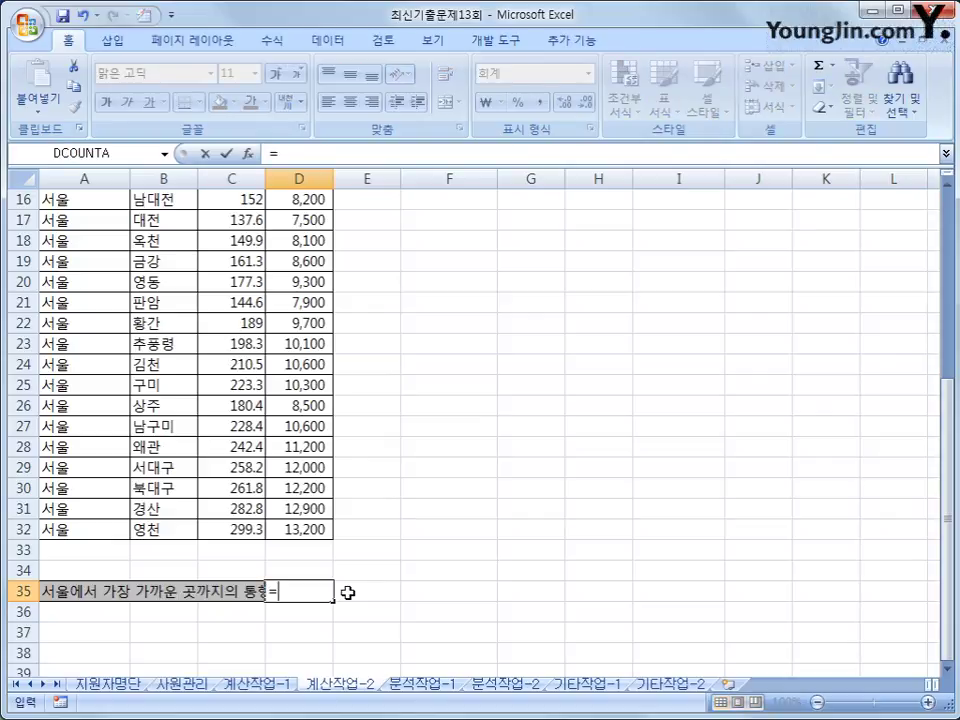
text(vlookup)
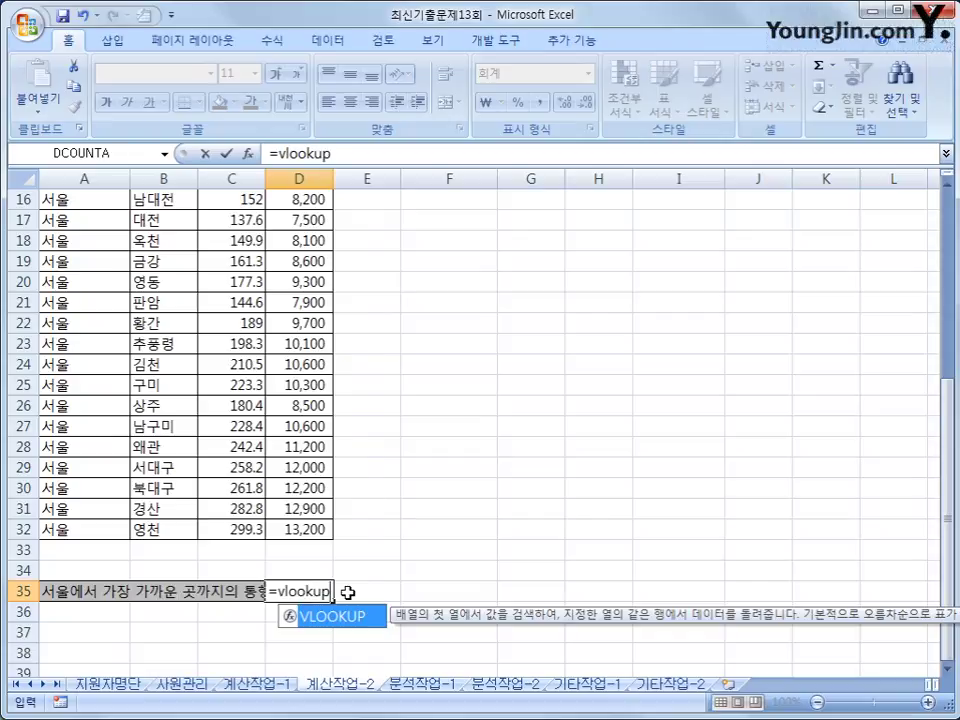
text(()
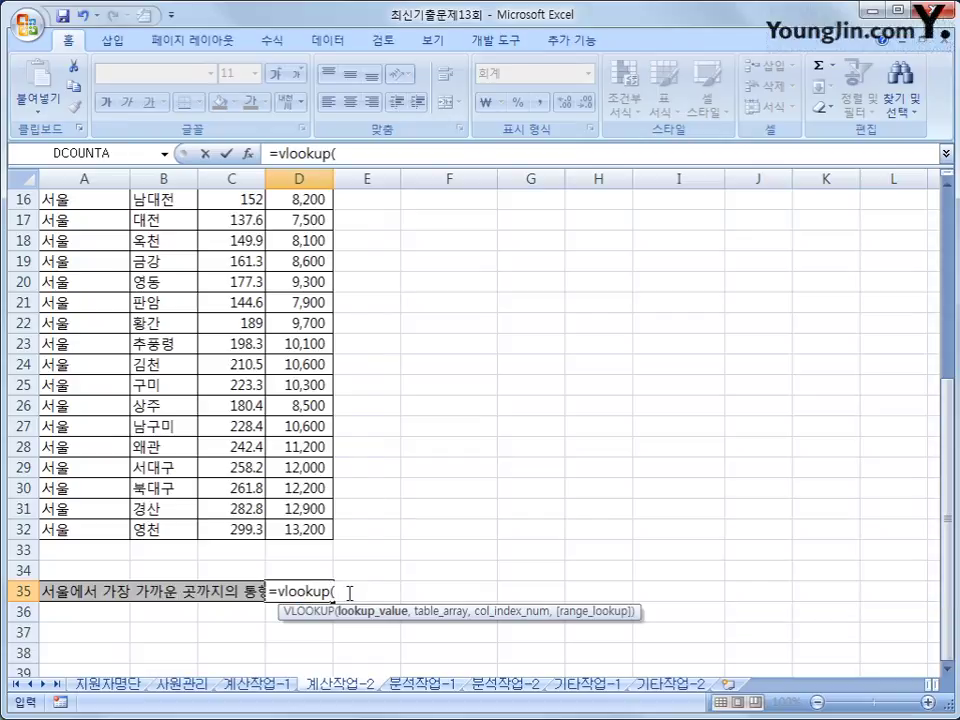
text(min()
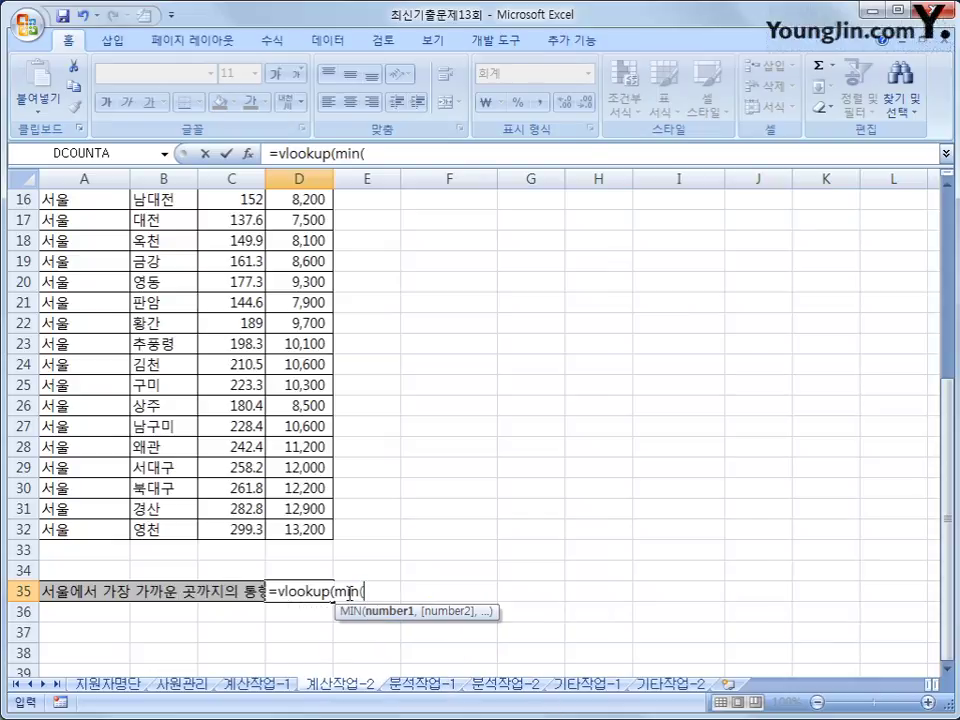
scroll(350, 592, up, 5)
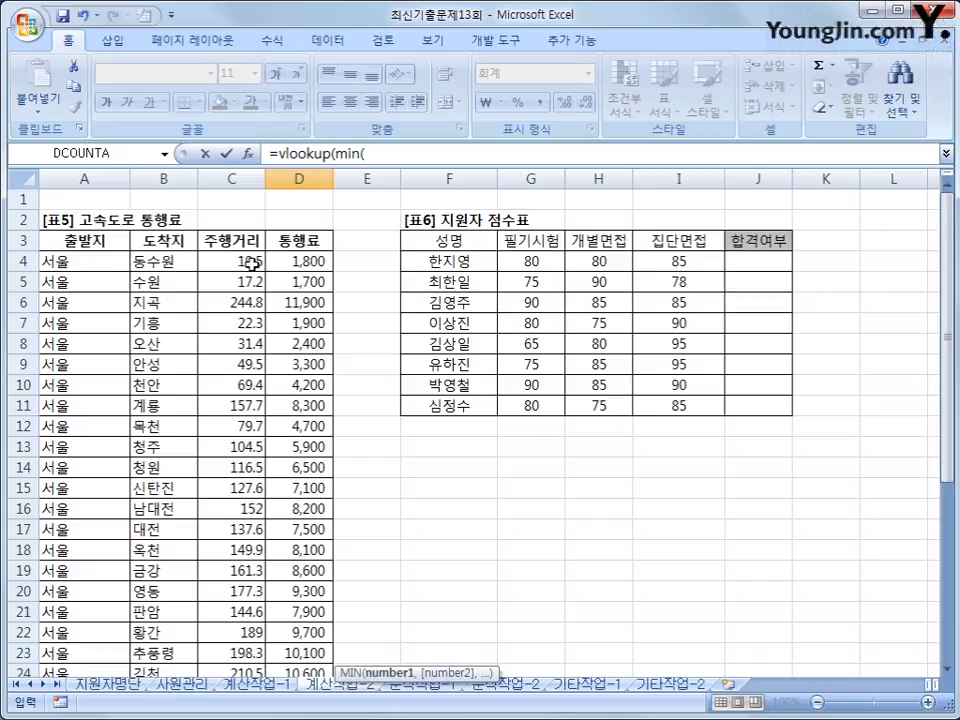
drag(252, 262, 236, 590)
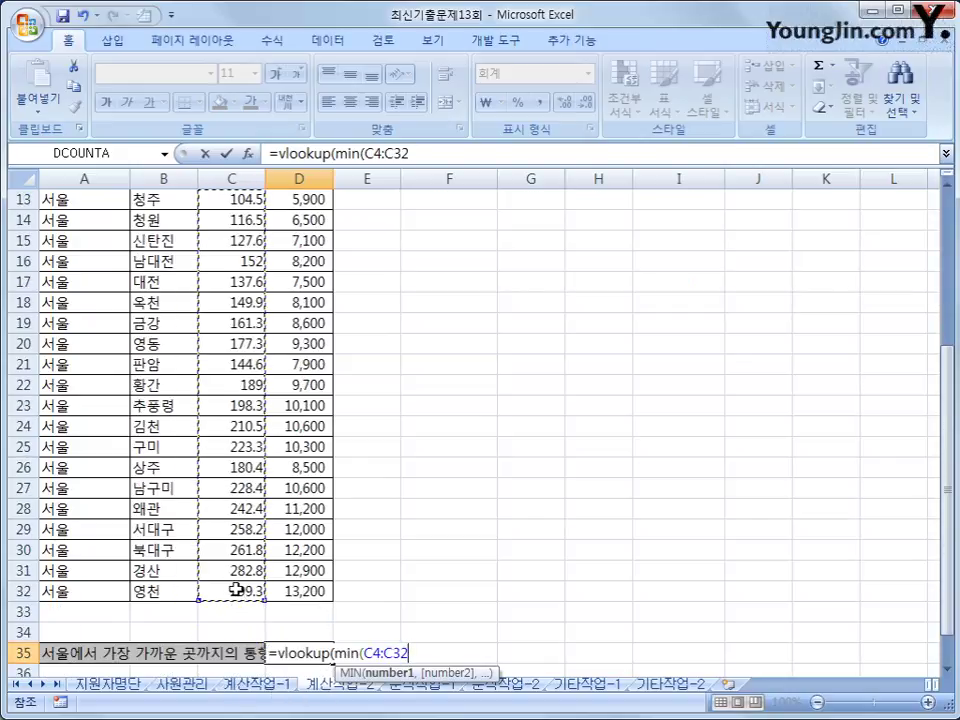
text())
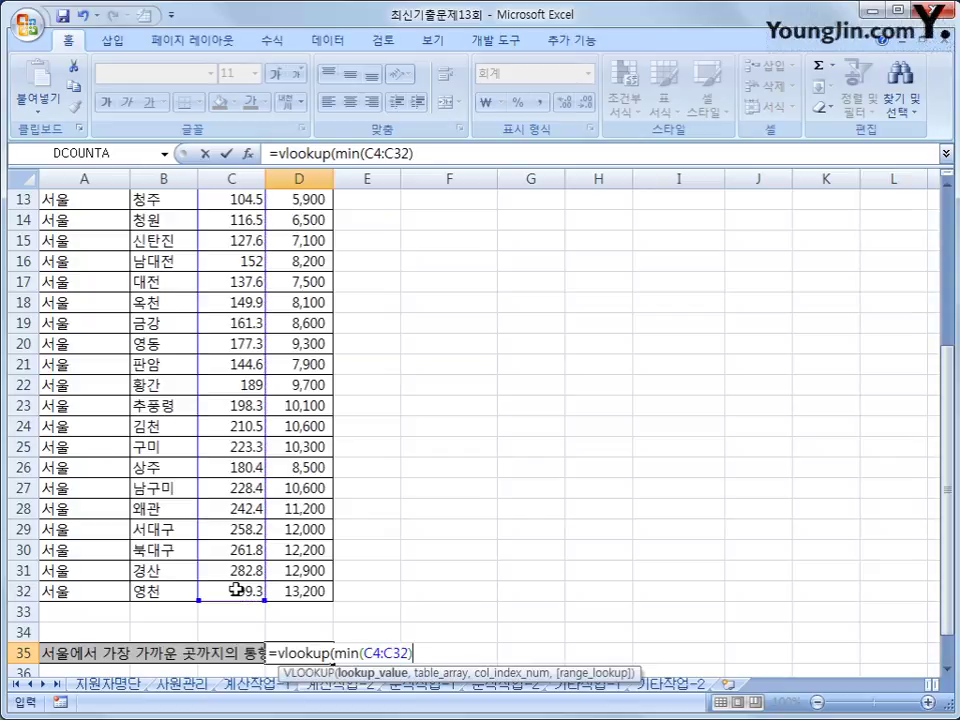
text(,)
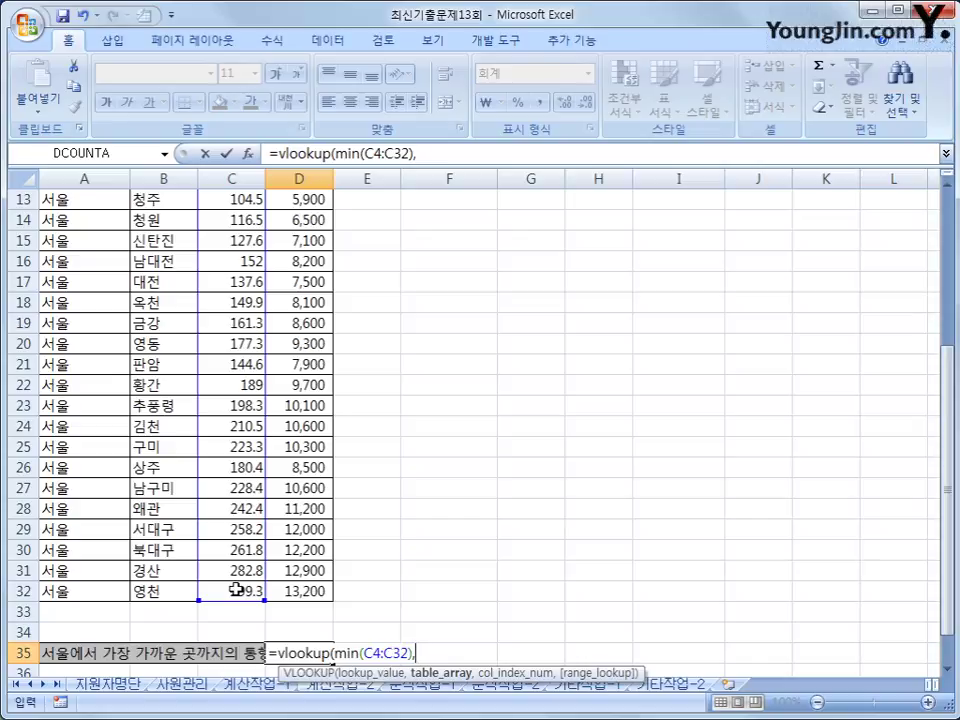
scroll(235, 585, up, 4)
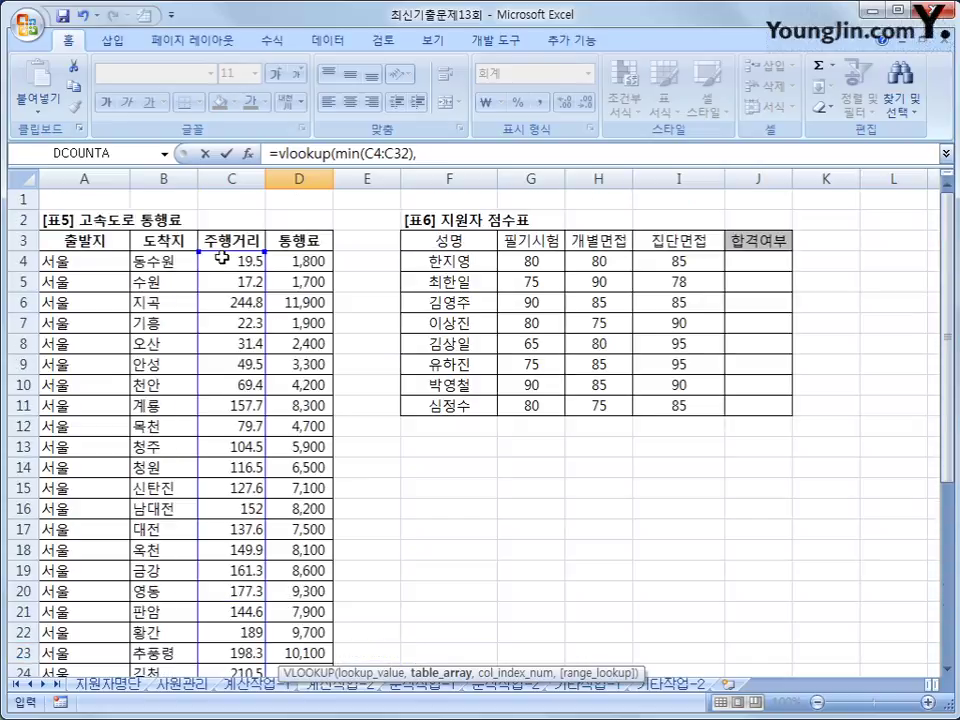
click(220, 258)
drag(228, 268, 300, 640)
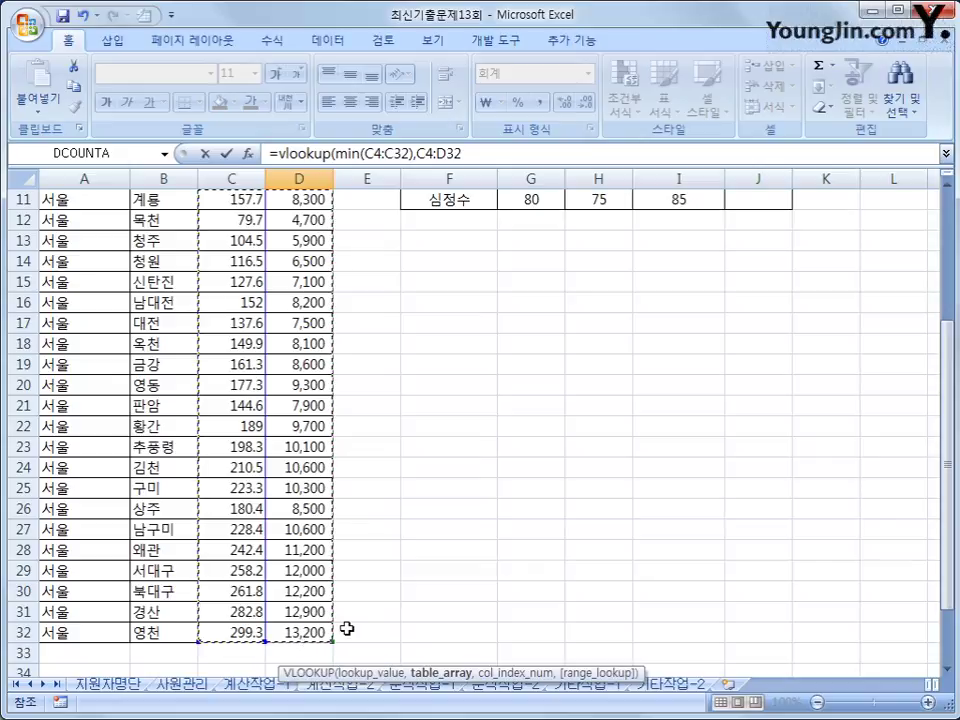
scroll(348, 627, up, 4)
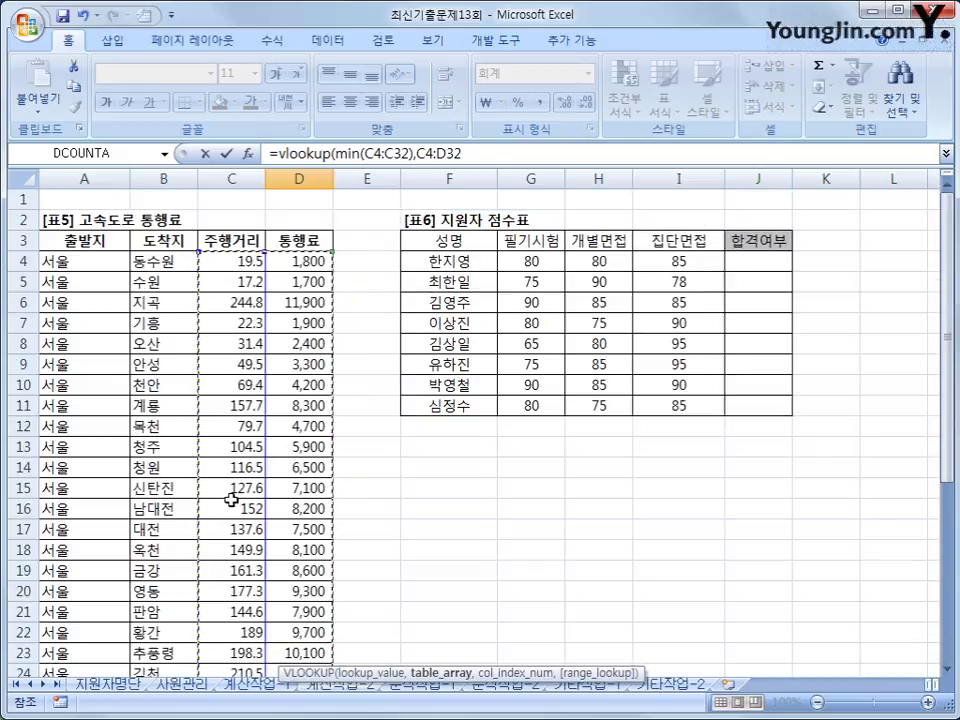
scroll(235, 497, down, 6)
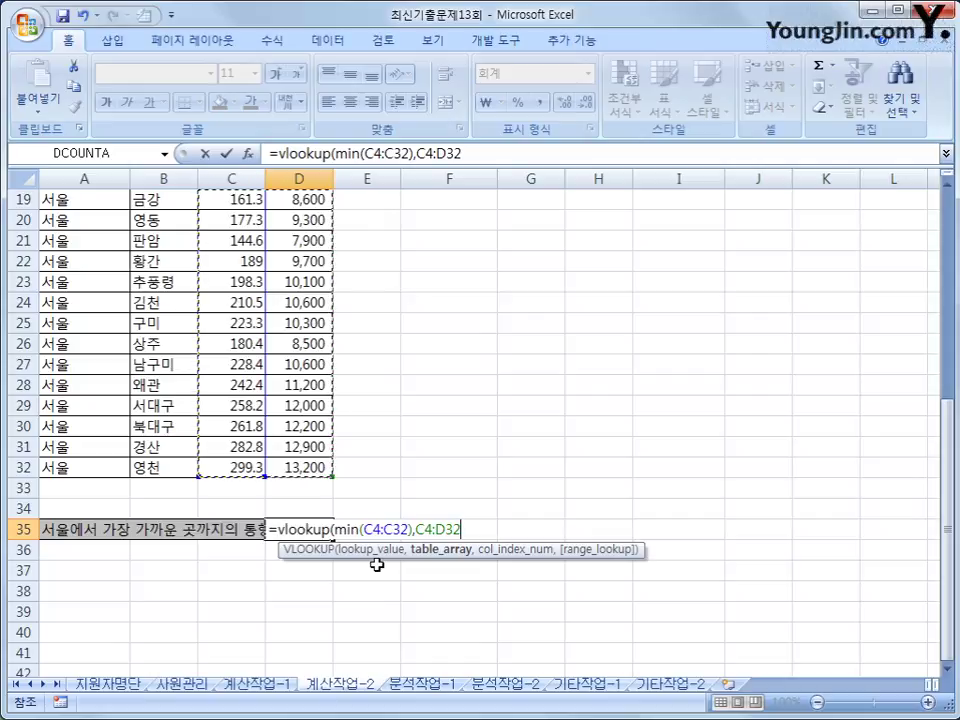
text(,)
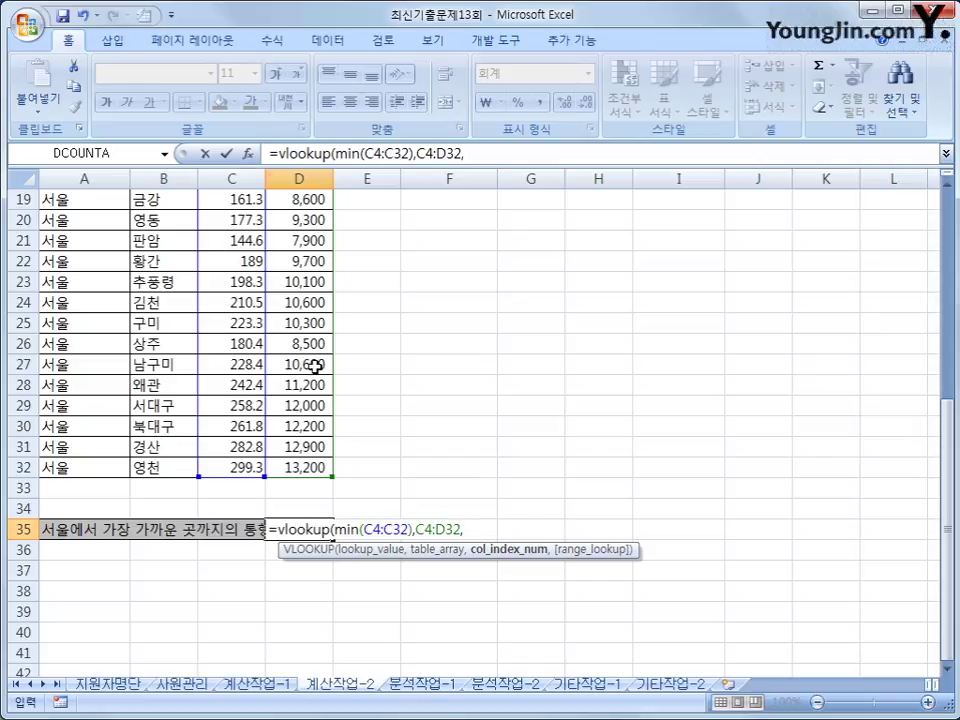
text(2,)
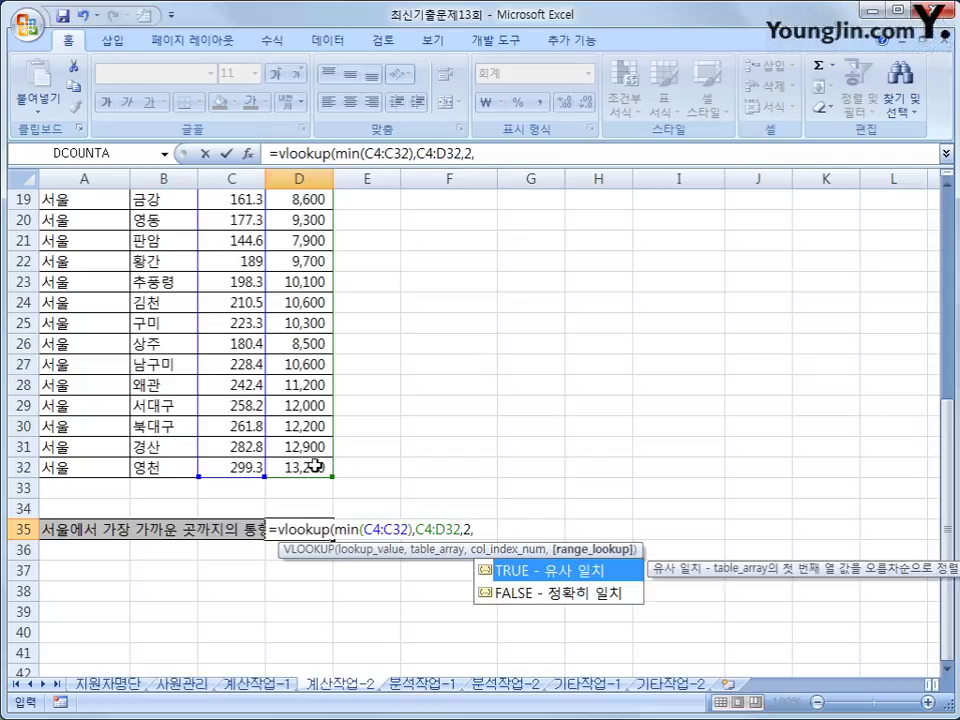
text(0))
key(Return)
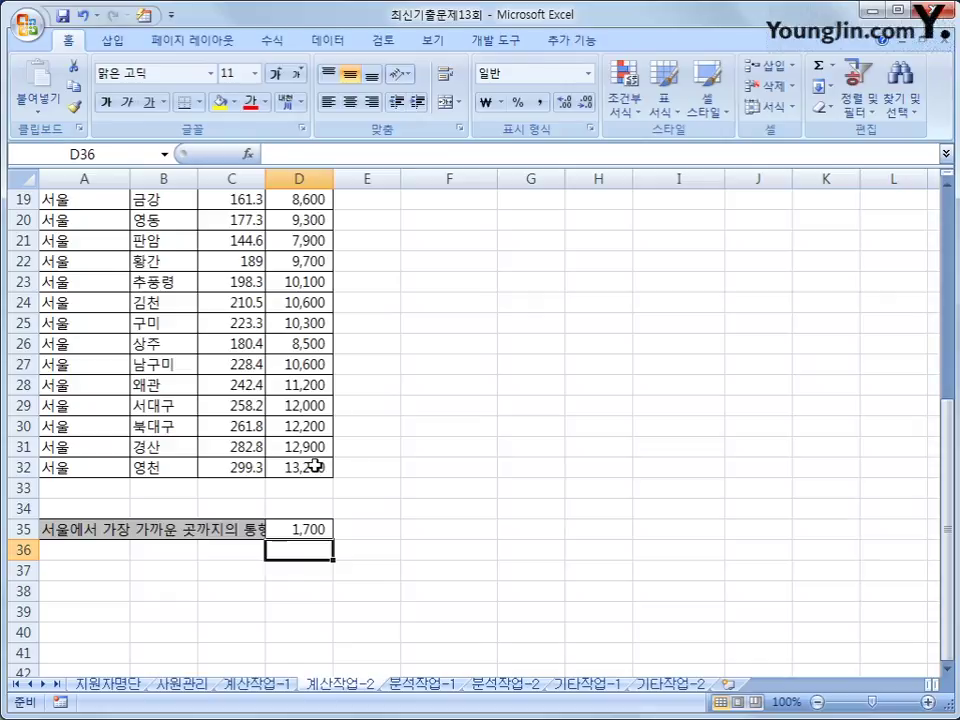
click(300, 529)
scroll(398, 581, up, 2)
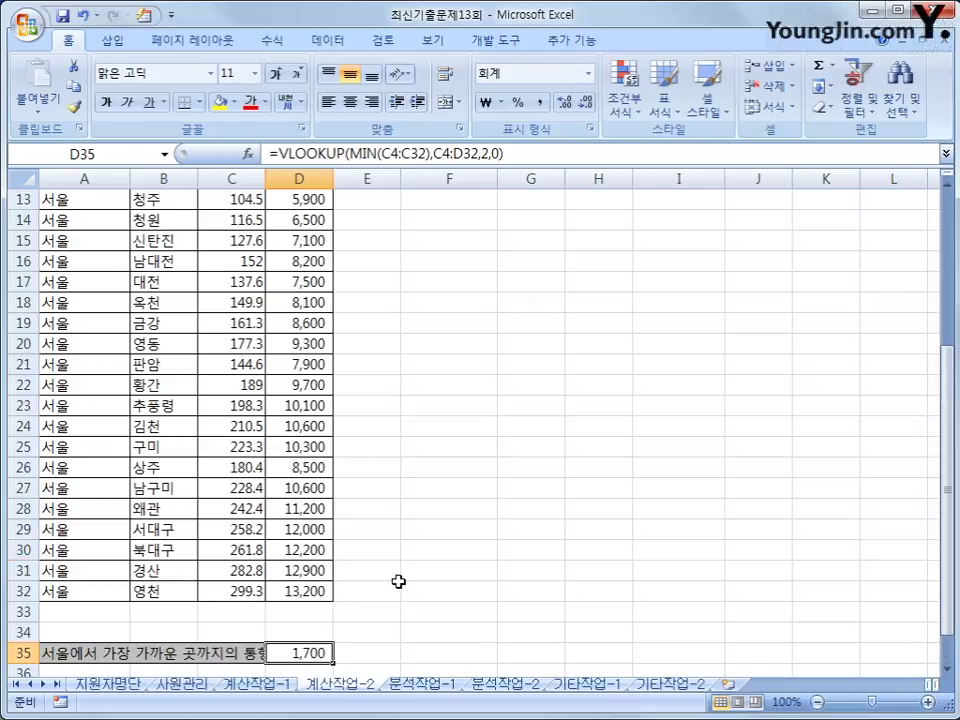
scroll(398, 581, up, 3)
scroll(398, 581, up, 1)
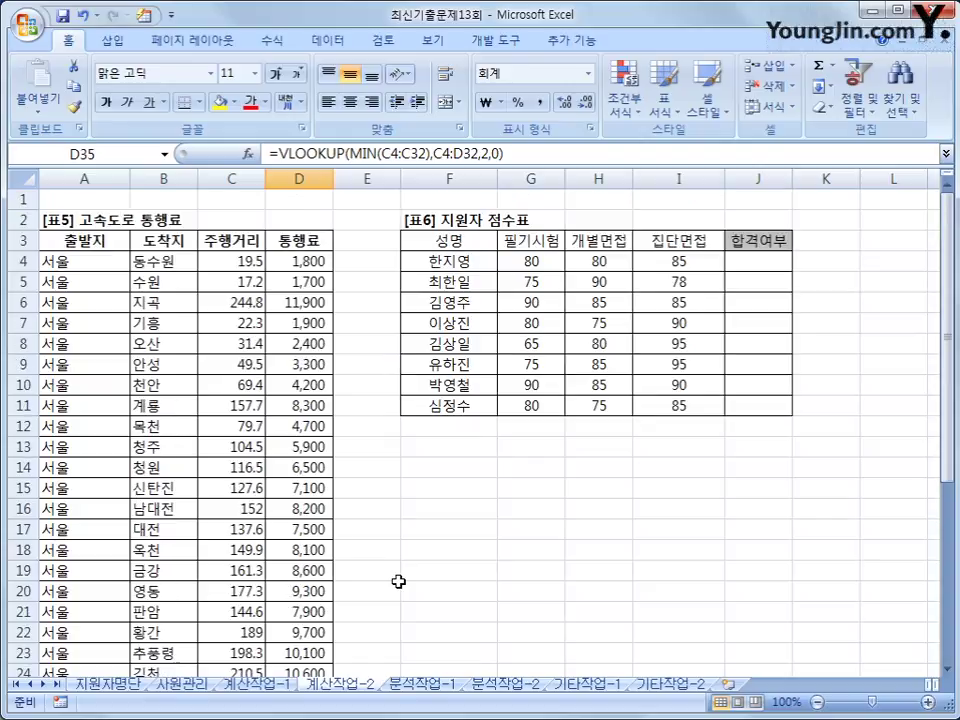
click(313, 281)
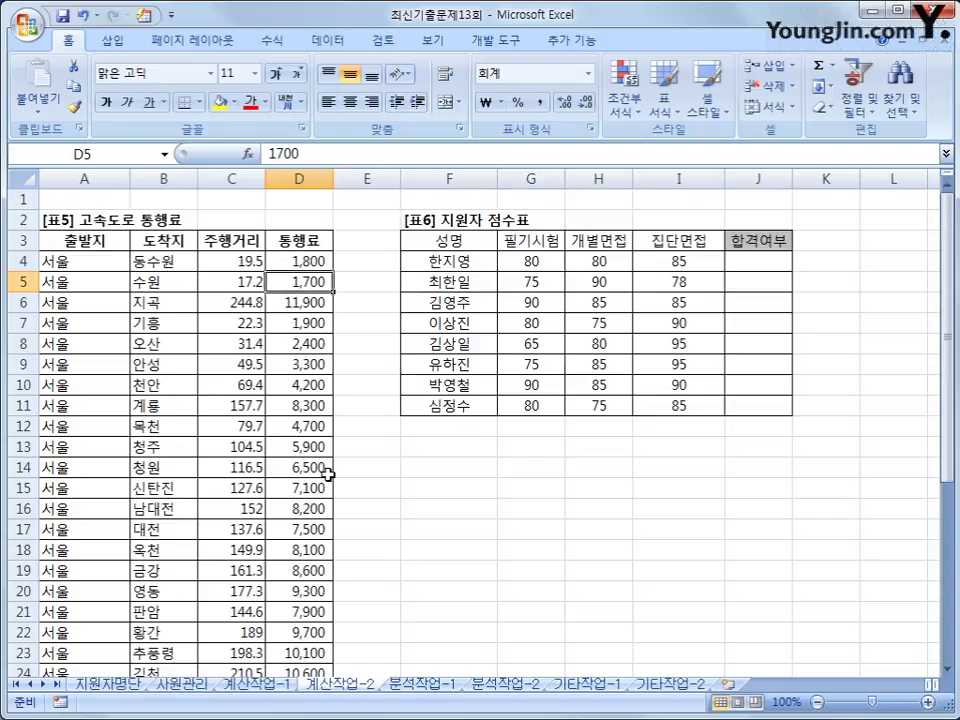
scroll(328, 473, down, 5)
click(304, 592)
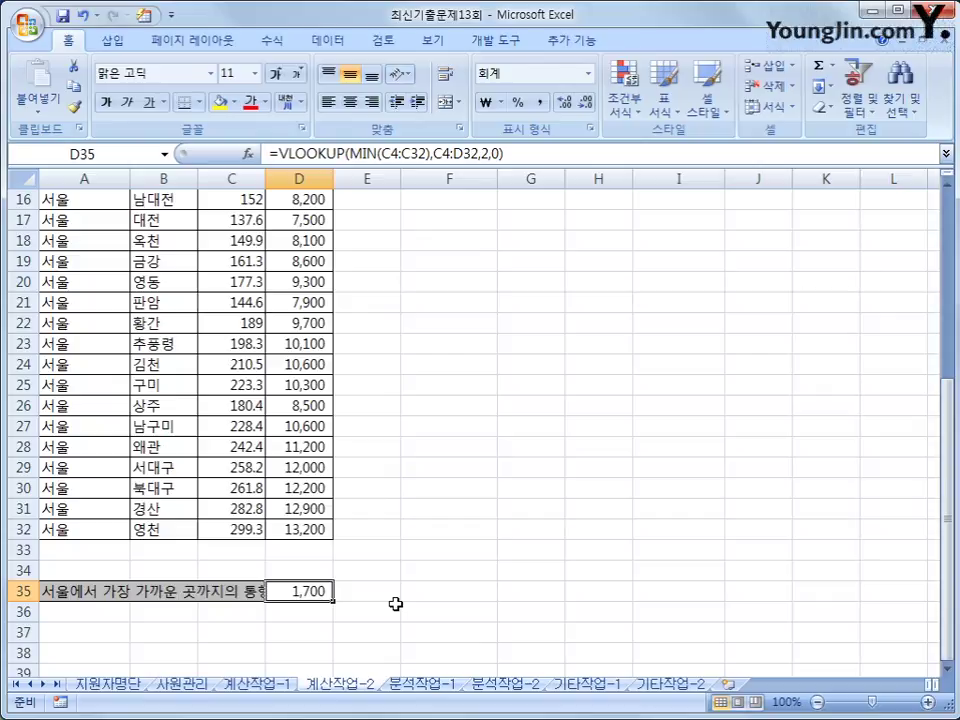
scroll(396, 604, up, 5)
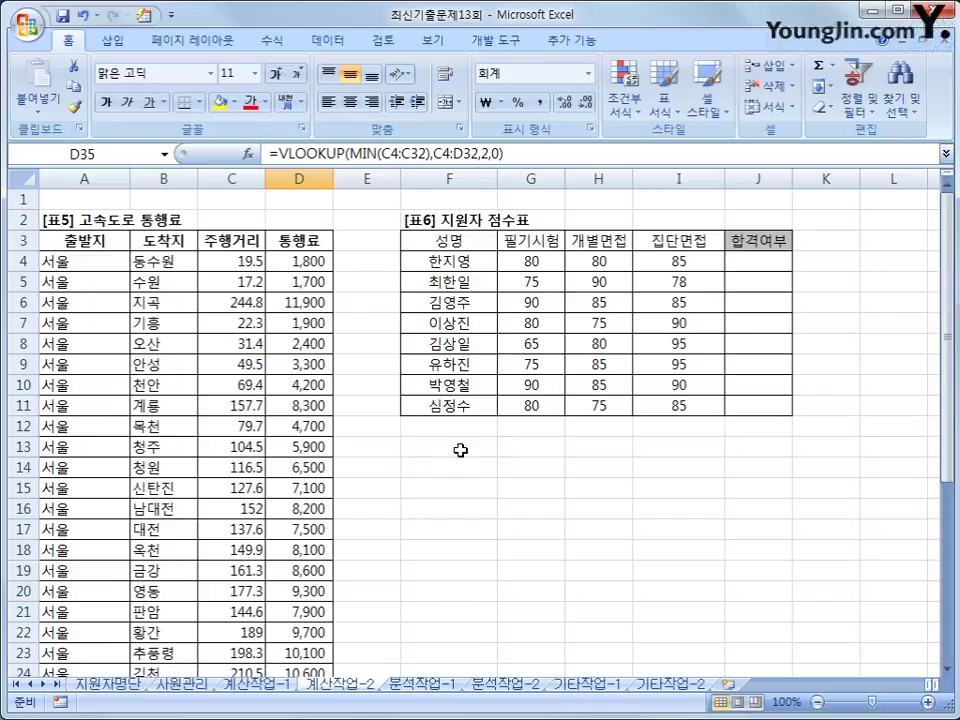
Open the Visual Basic Editor from the Developer tab, enlarge it, and insert a new module
click(506, 42)
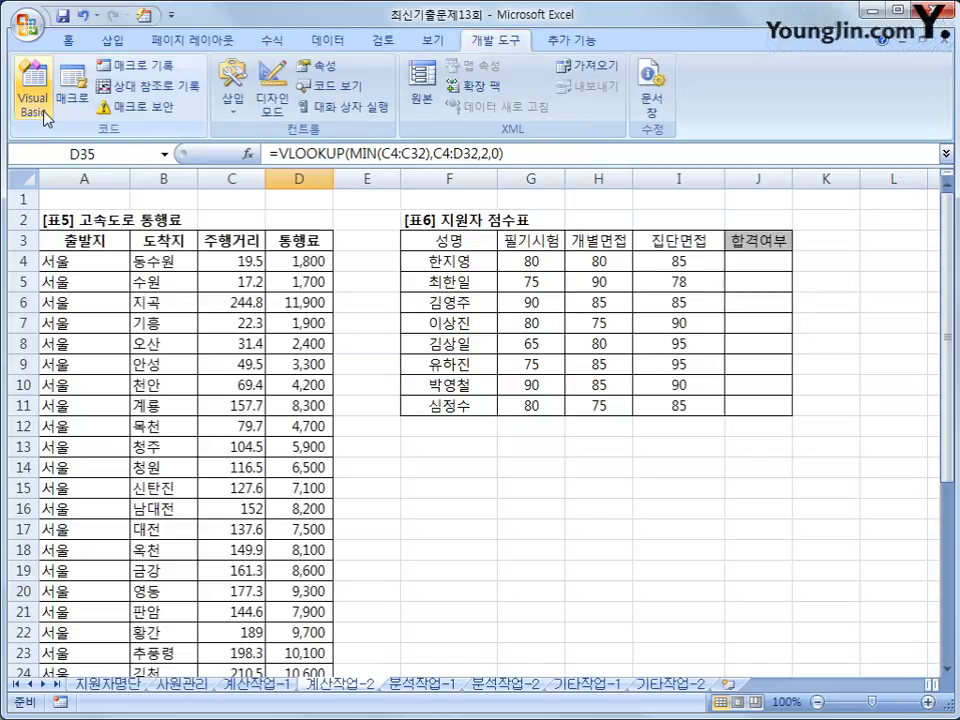
click(33, 85)
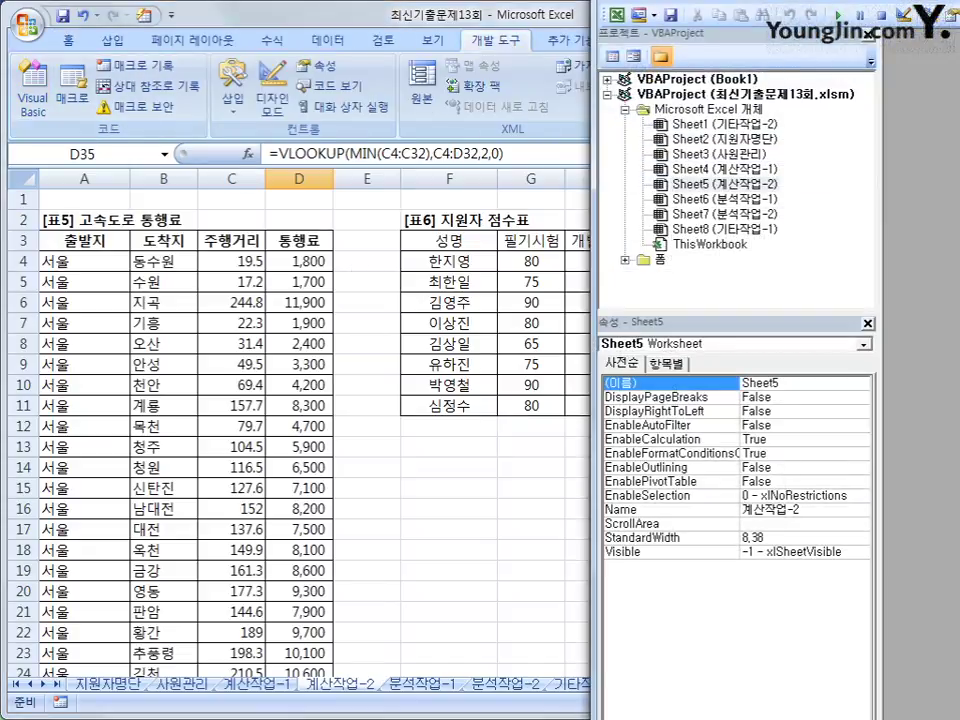
drag(758, 10, 291, 220)
drag(386, 284, 313, 30)
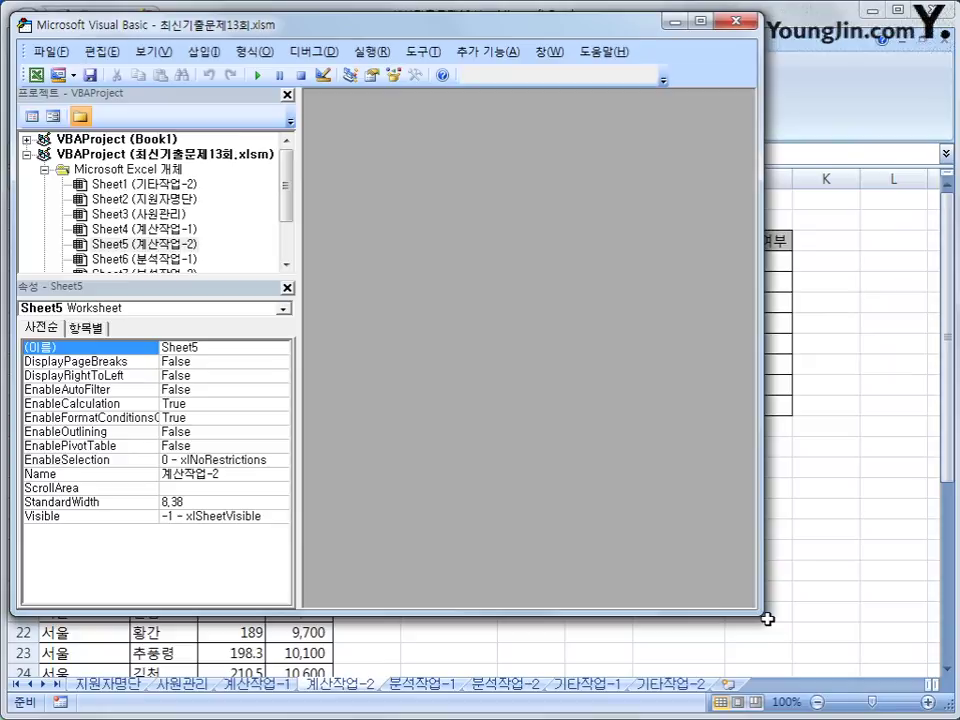
drag(763, 615, 940, 699)
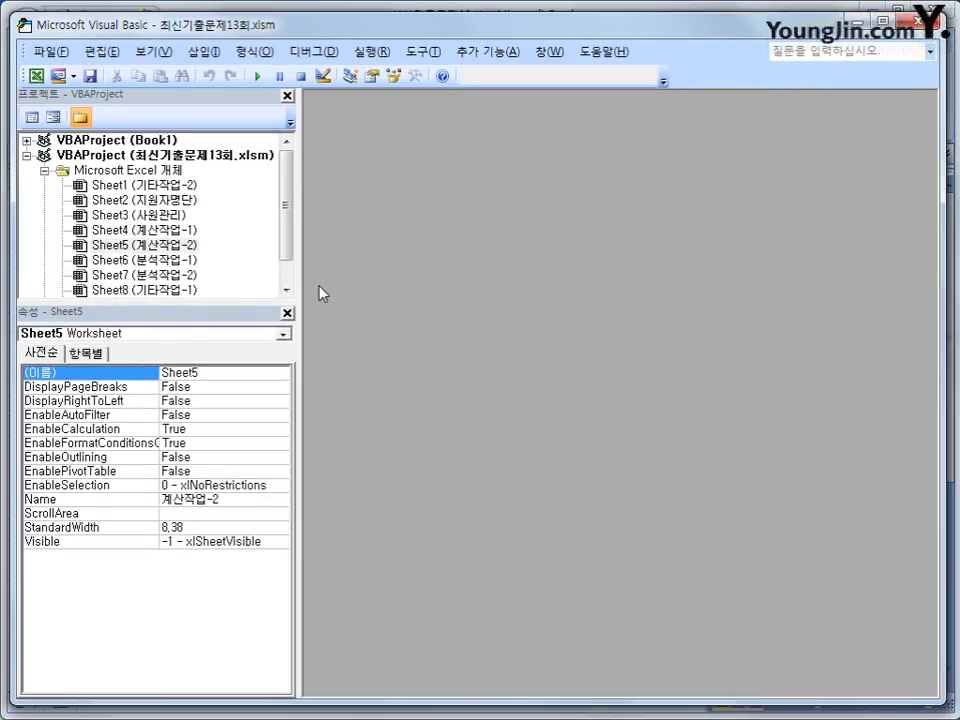
click(203, 51)
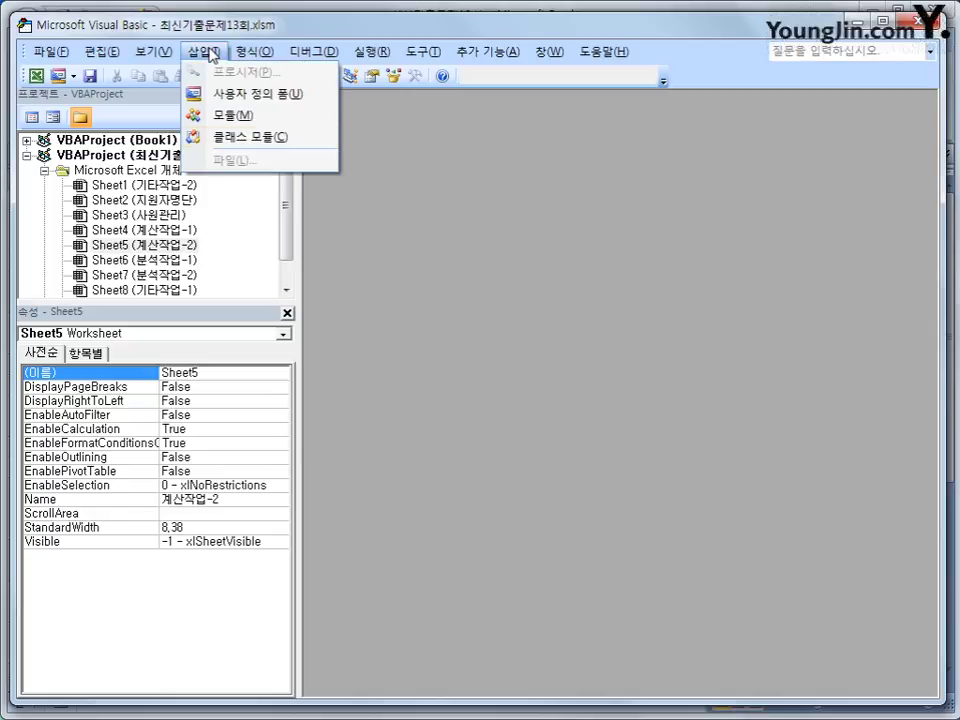
click(240, 127)
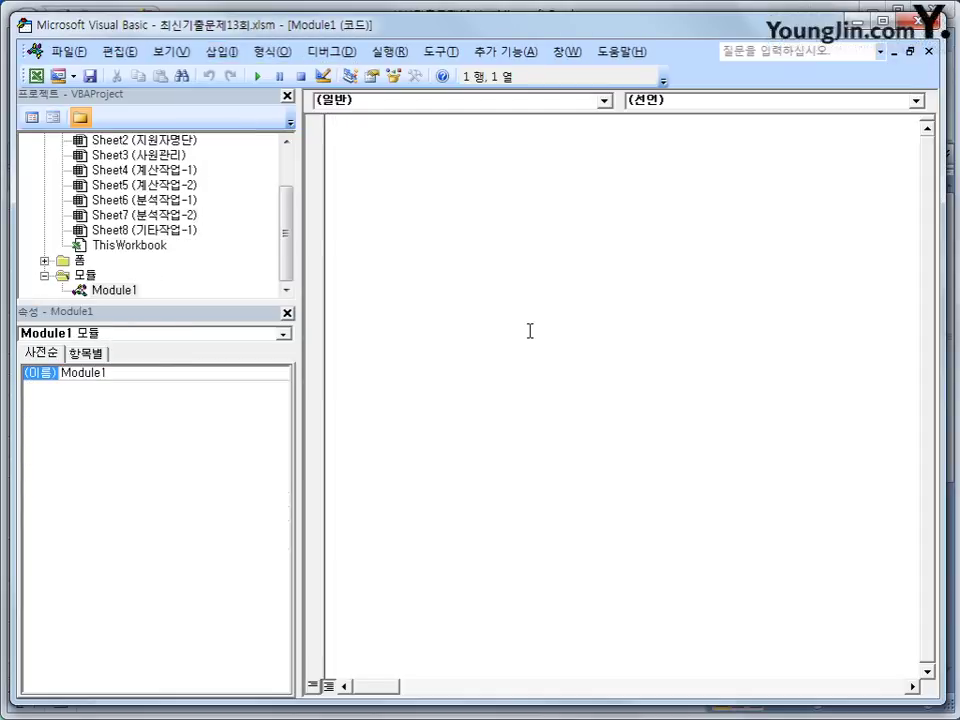
Declare Public Function fn합격(필기시험, 개별면접, 집단면접) in Module1 with a blank body line
text(public )
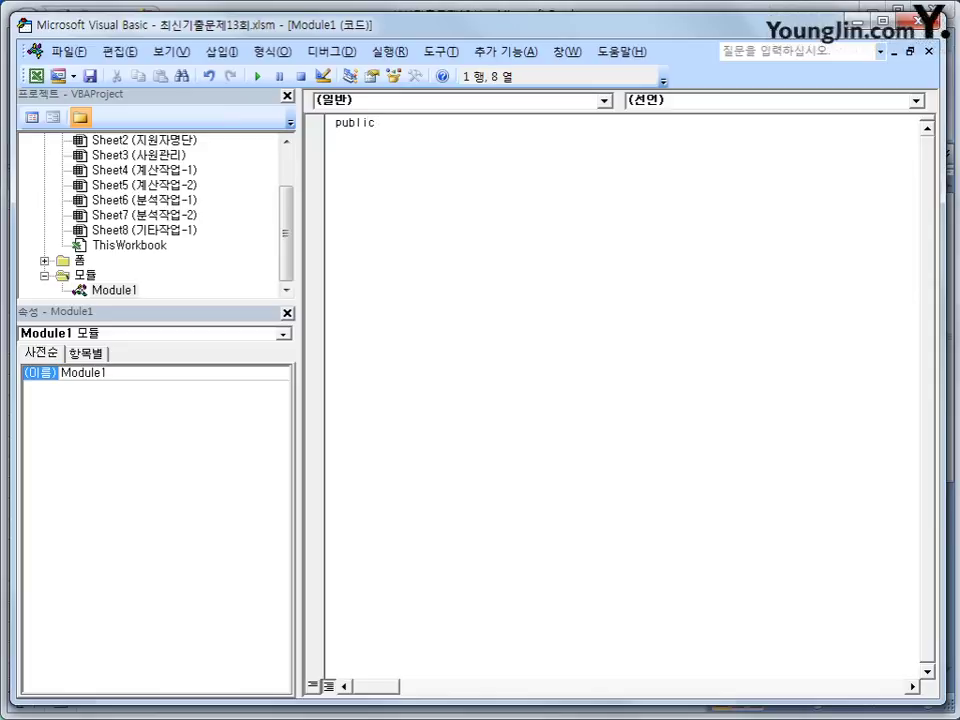
text(function fn합격)
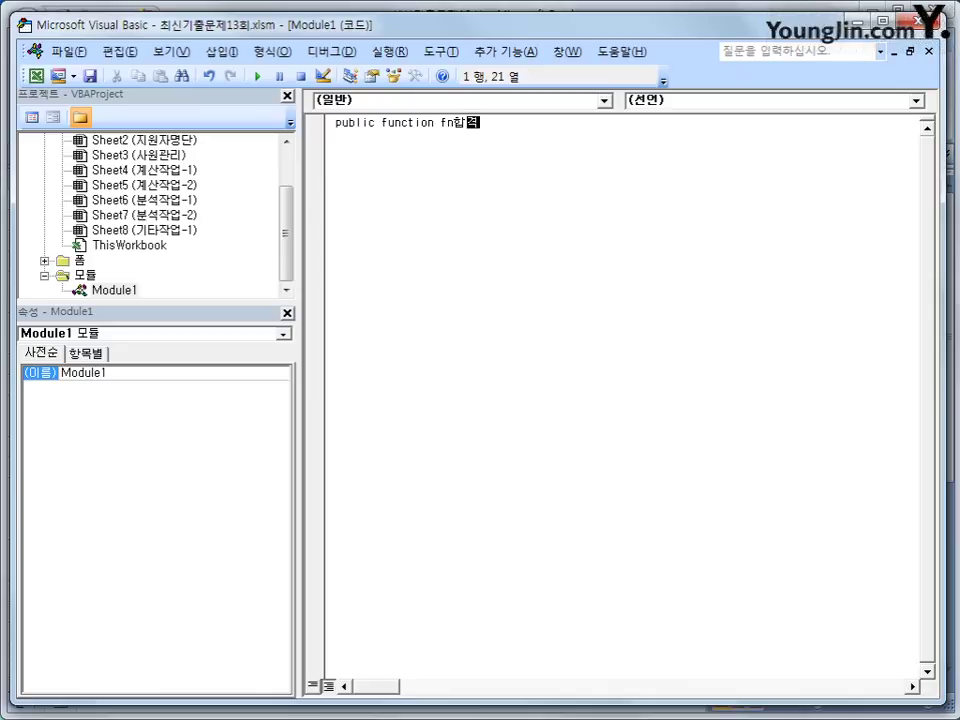
text((필기시험,)
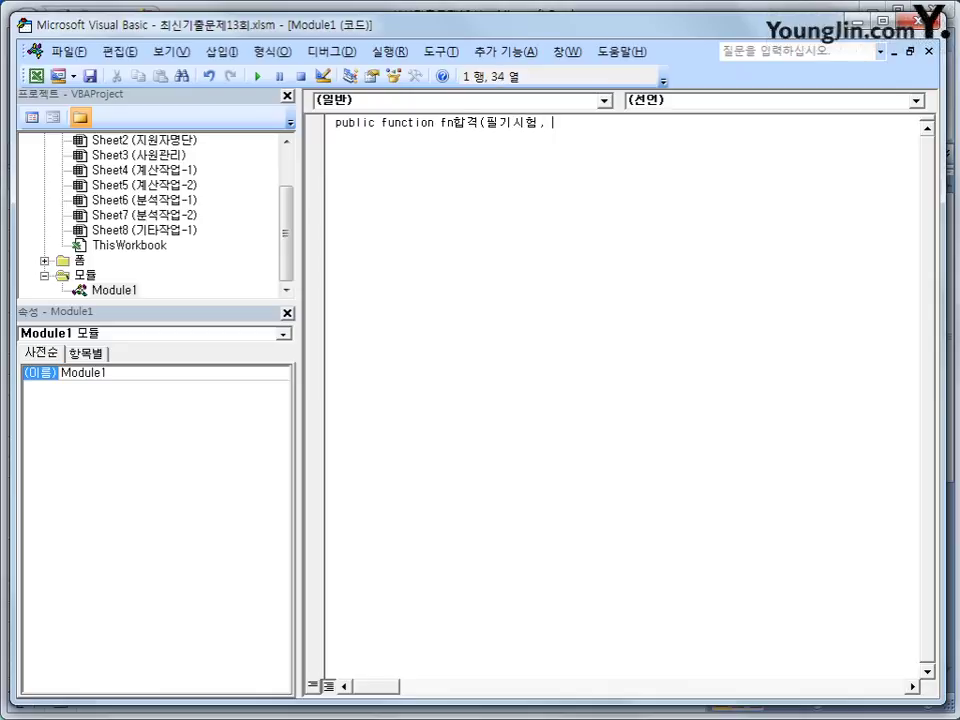
text( 개별면접, 집단여)
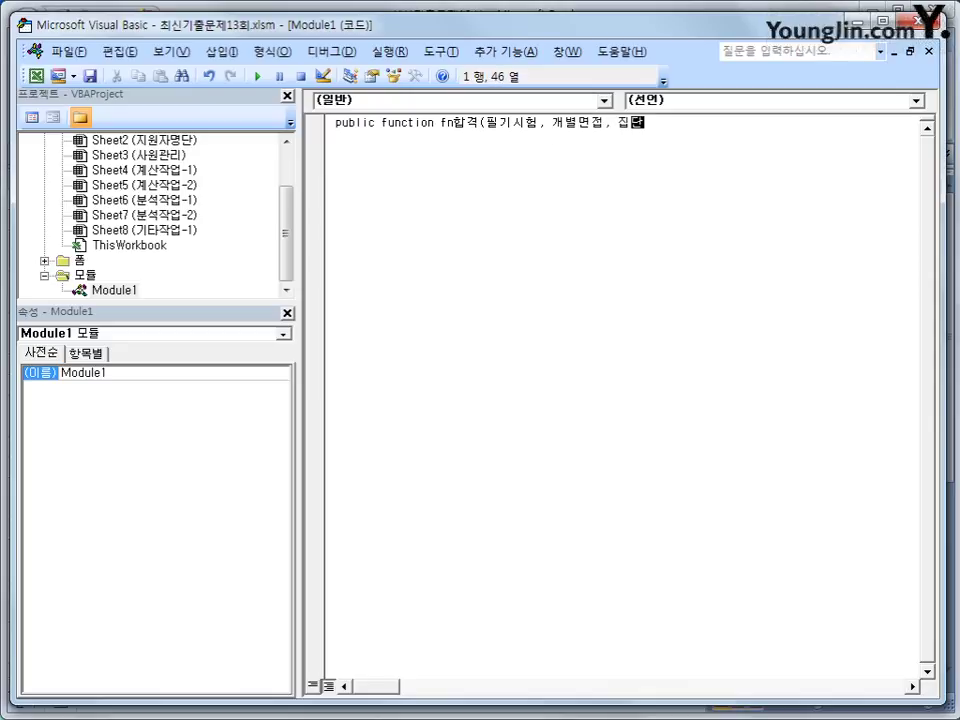
text(면접))
key(Return)
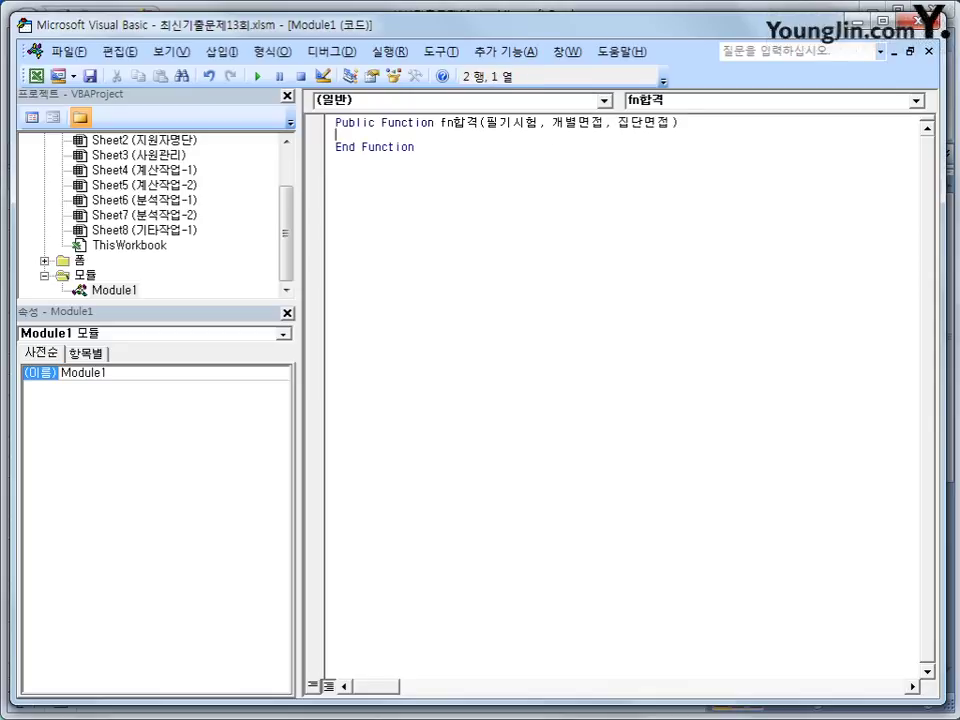
key(Return)
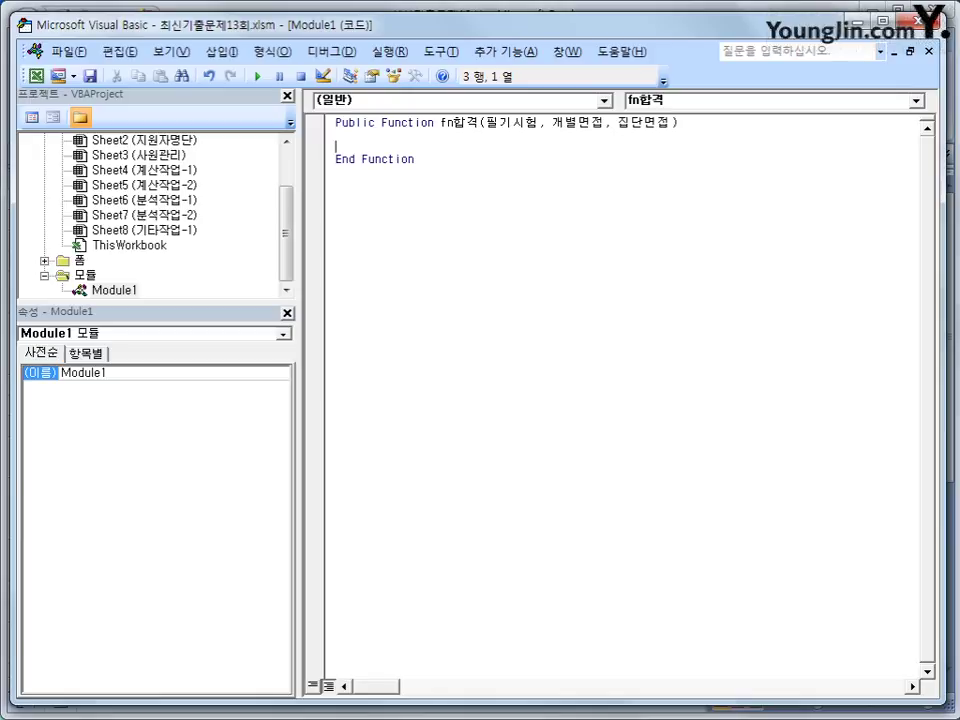
On an indented line, write the condition If 필기시험 >=80 And (개별면접 + 집단면접)/2 >=80
key(Tab)
text(if 필기시험 >)
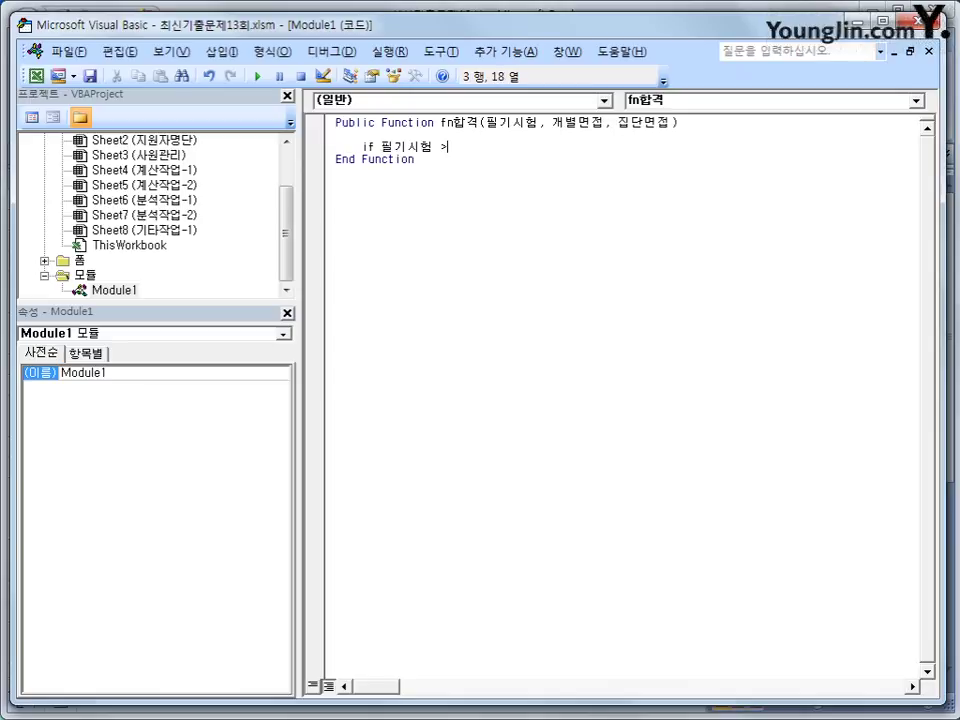
text(=80 )
text(ㅁ)
key(BackSpace)
text(and)
text((roqu)
key(BackSpace)
key(BackSpace)
key(BackSpace)
key(BackSpace)
text(개별면접 )
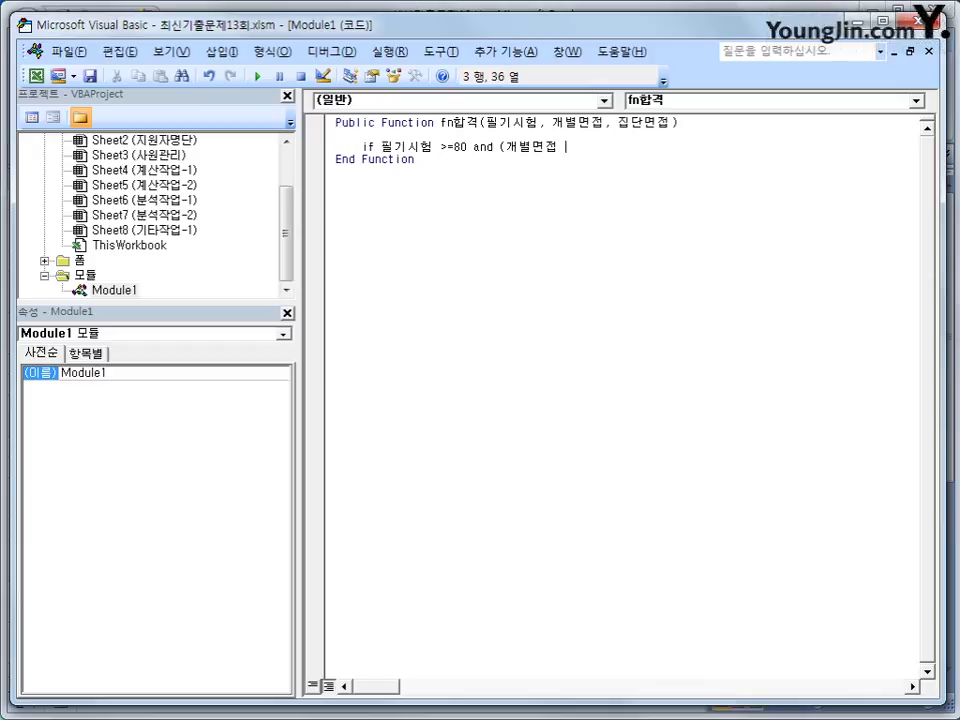
text(+ 지ㅂ단며저)
key(BackSpace)
key(BackSpace)
text(면접))
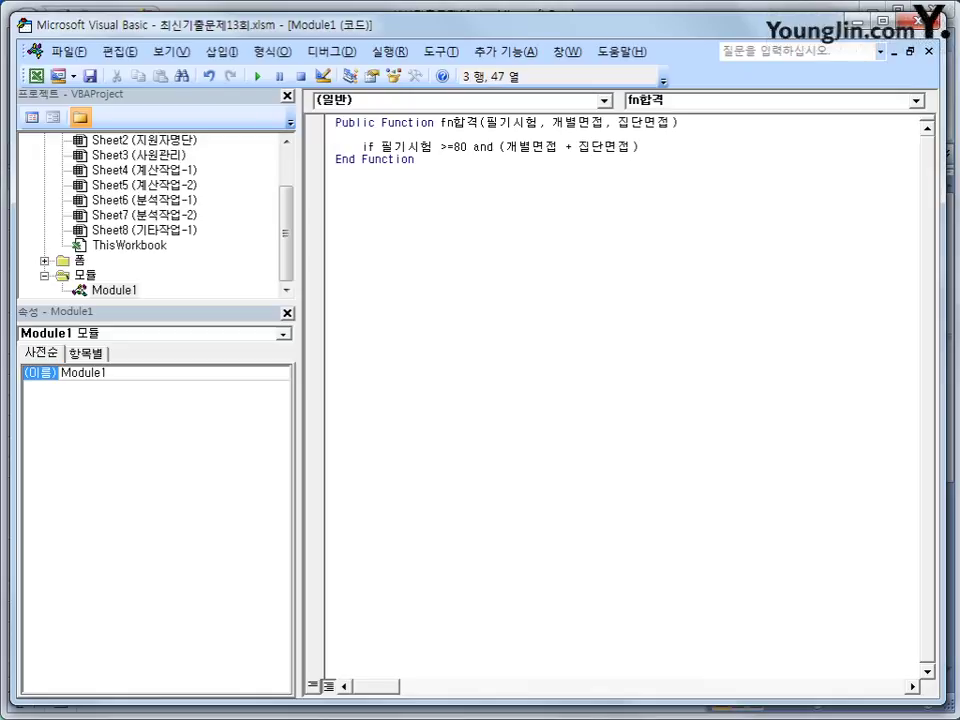
text(/2 >=80)
Complete the If with Then and make the passing branch return fn합격 = "합격"
text(then)
key(Return)
text(fn)
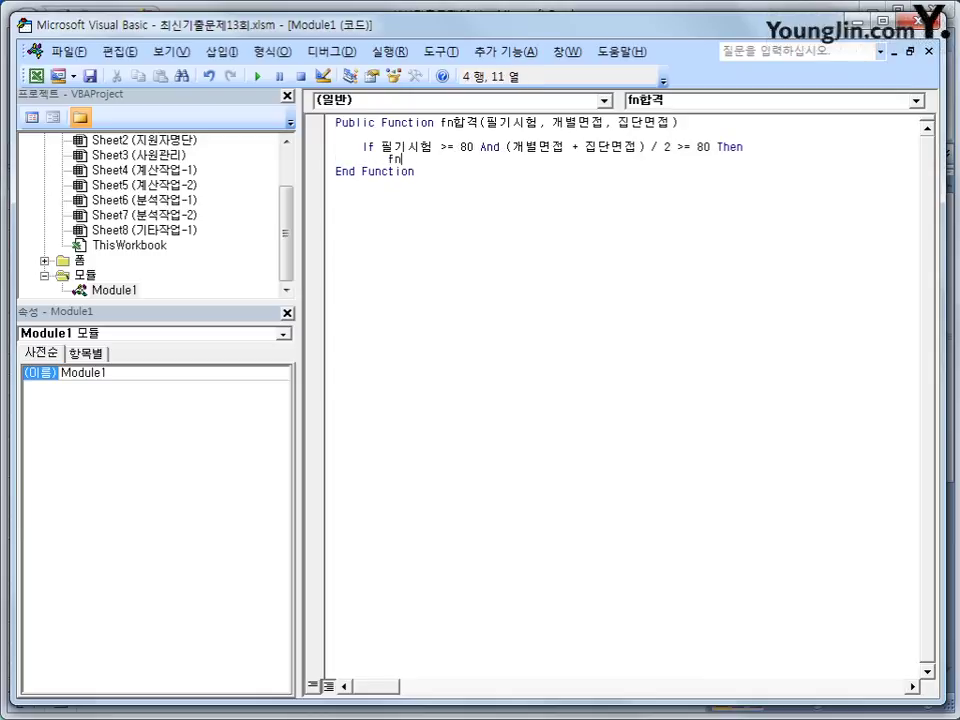
text(합격 =)
text(gkq)
key(BackSpace)
key(BackSpace)
key(BackSpace)
key(BackSpace)
text(합ㄱ)
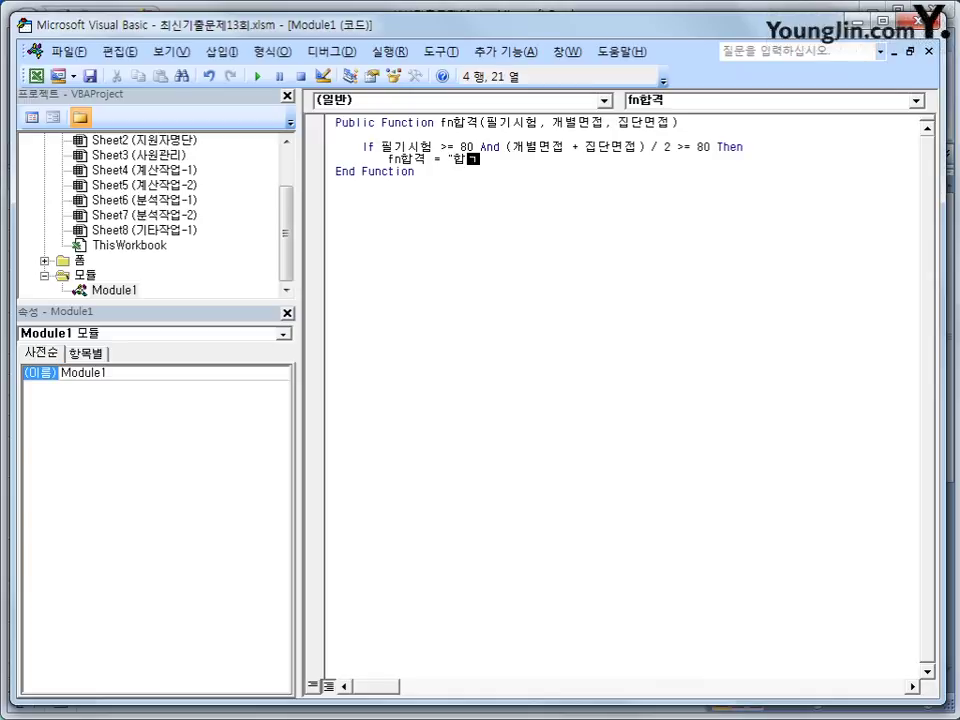
text(")
key(Return)
Add an Else branch returning fn합격 = "불합격" and close it with End If
text(else)
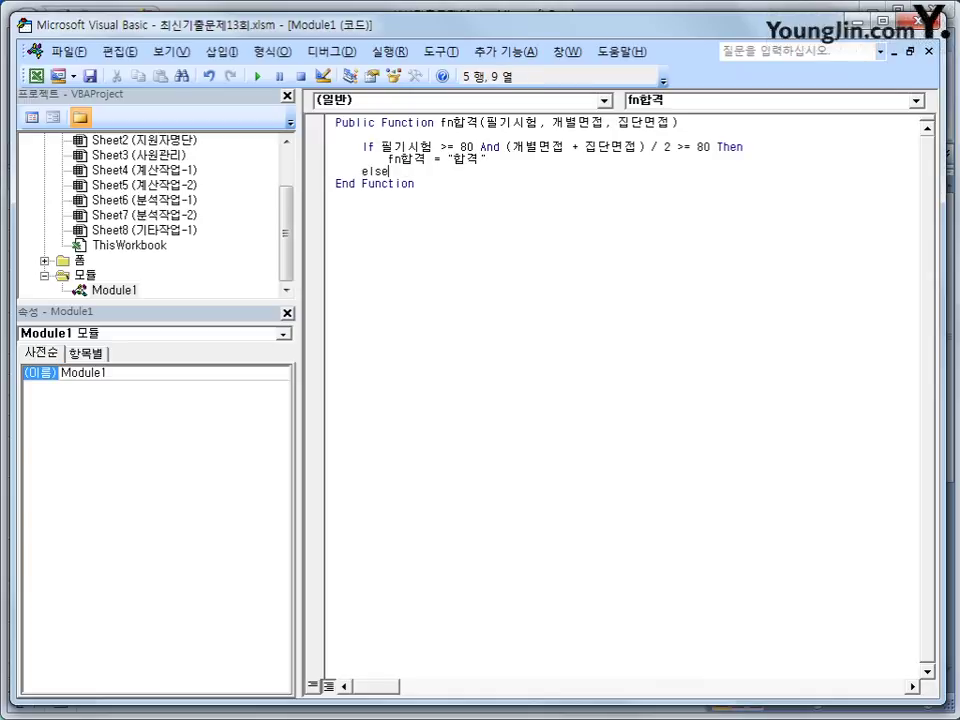
key(Return)
key(Tab)
text(fn)
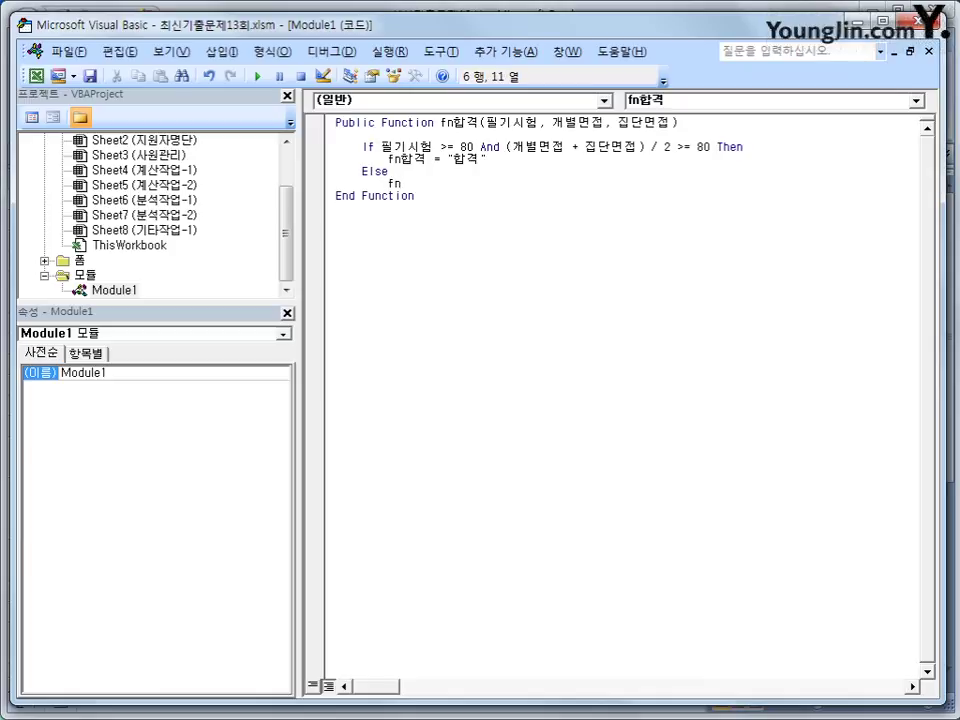
text(합격 = "불합격")
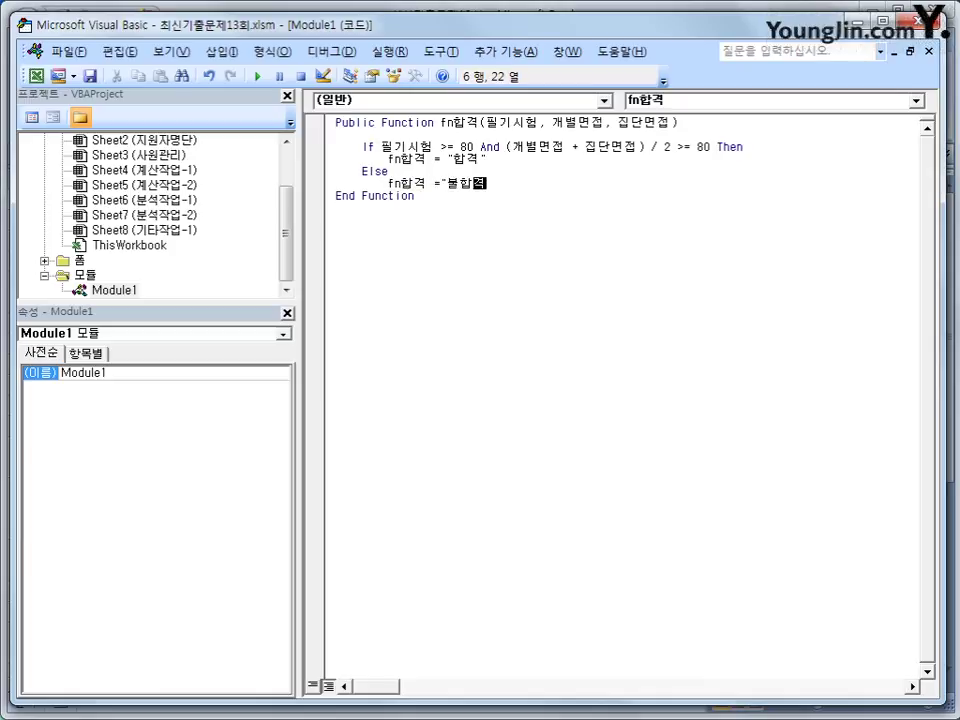
key(Return)
text(e)
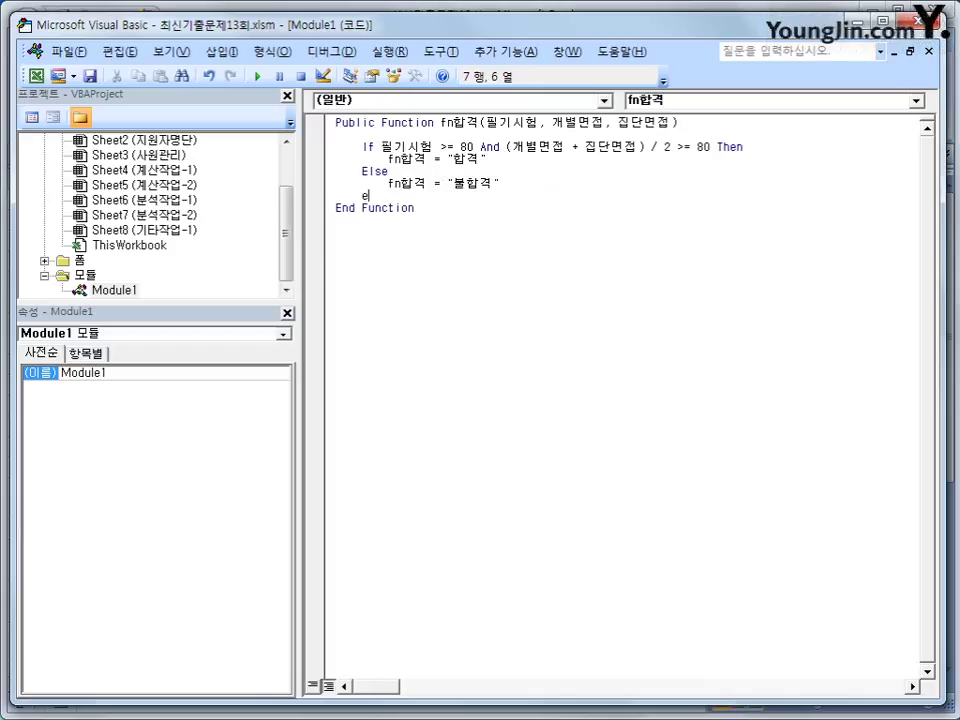
text(nd if)
key(Return)
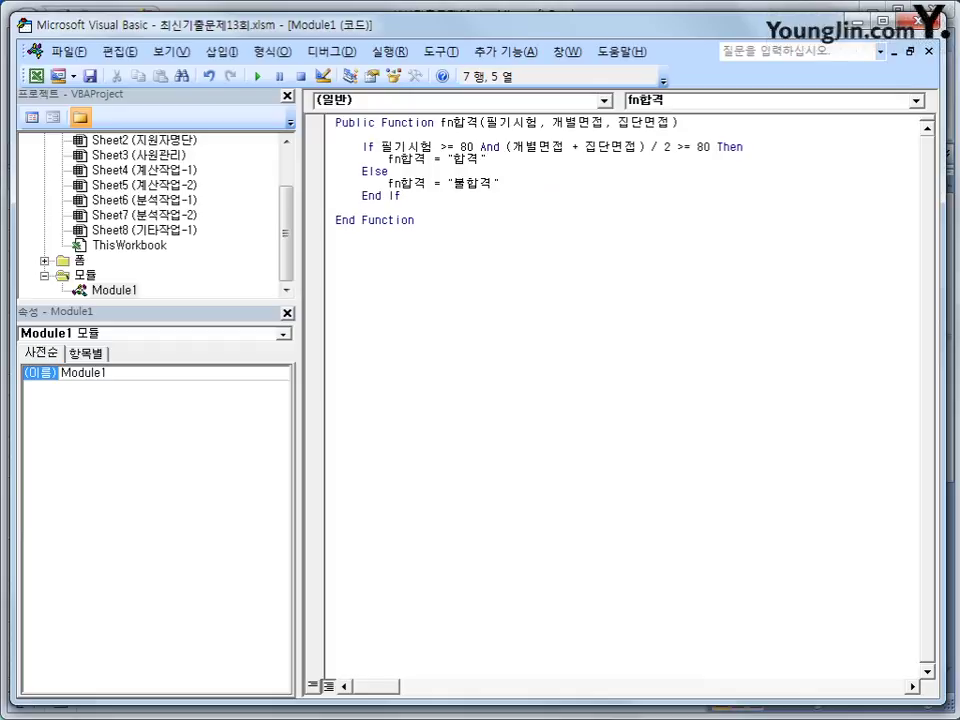
Review the condition and both result lines, then return to the Excel worksheet
click(470, 147)
click(527, 160)
click(527, 185)
click(917, 19)
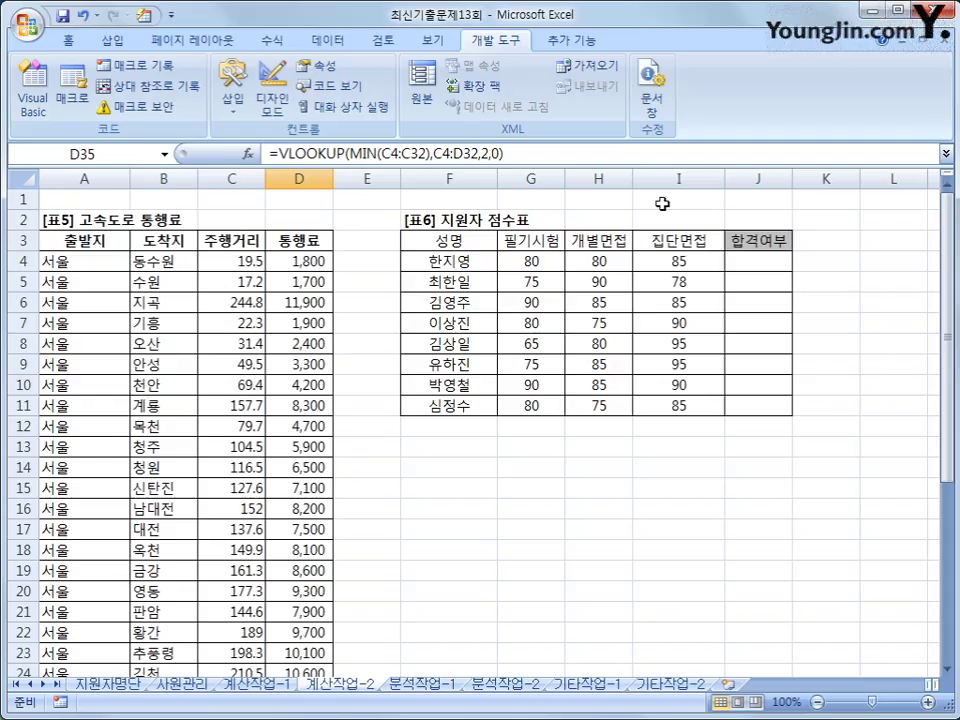
In J4, insert the user-defined function fn합격 from the 사용자 정의 category
click(765, 258)
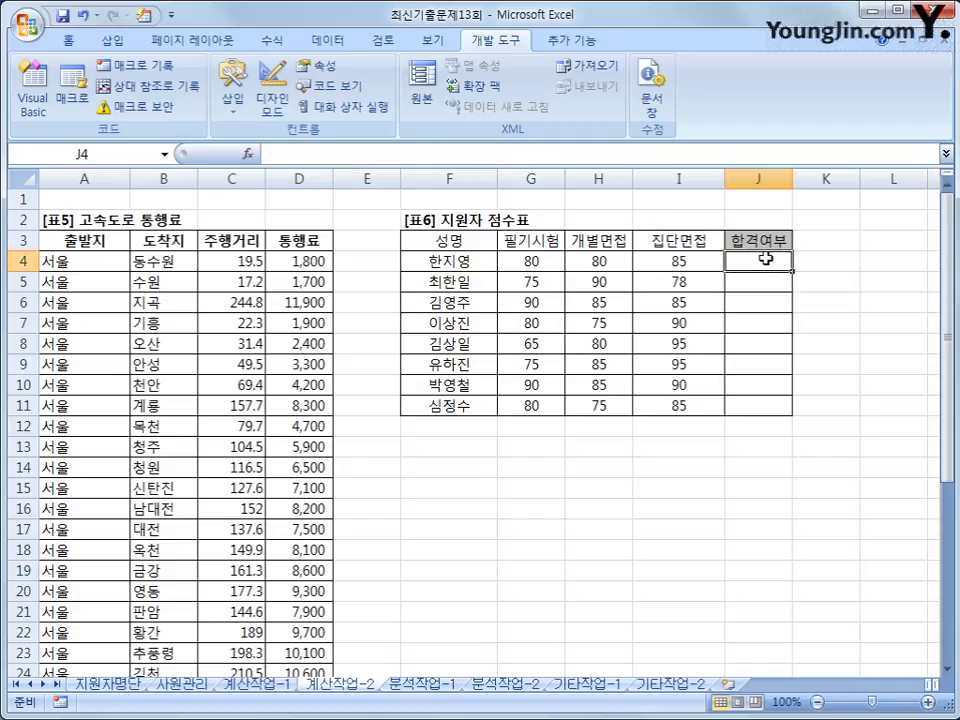
click(249, 155)
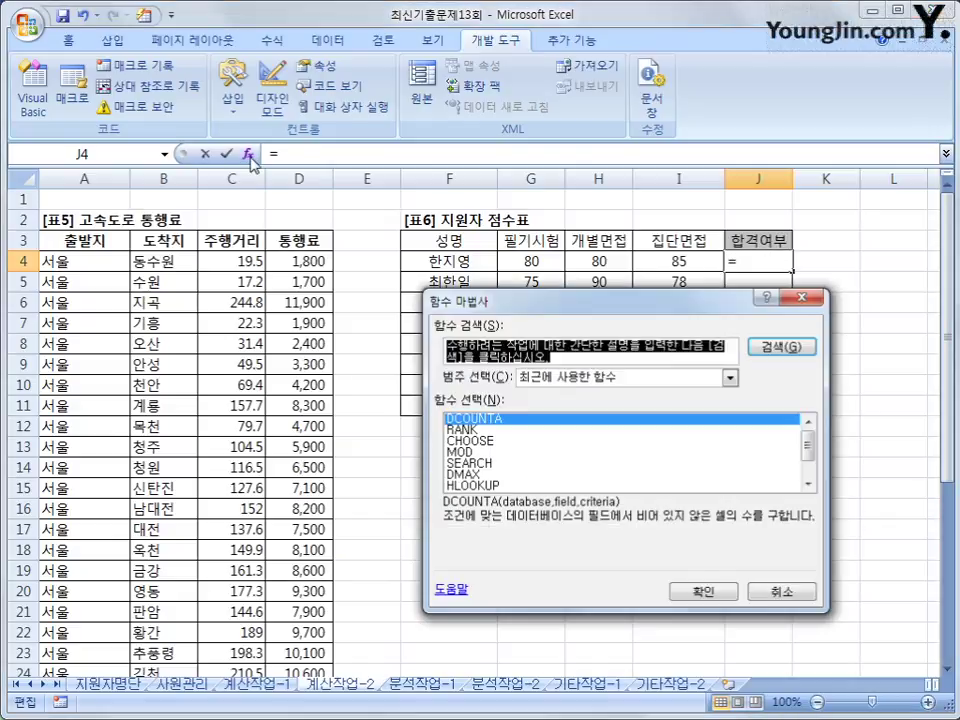
click(553, 378)
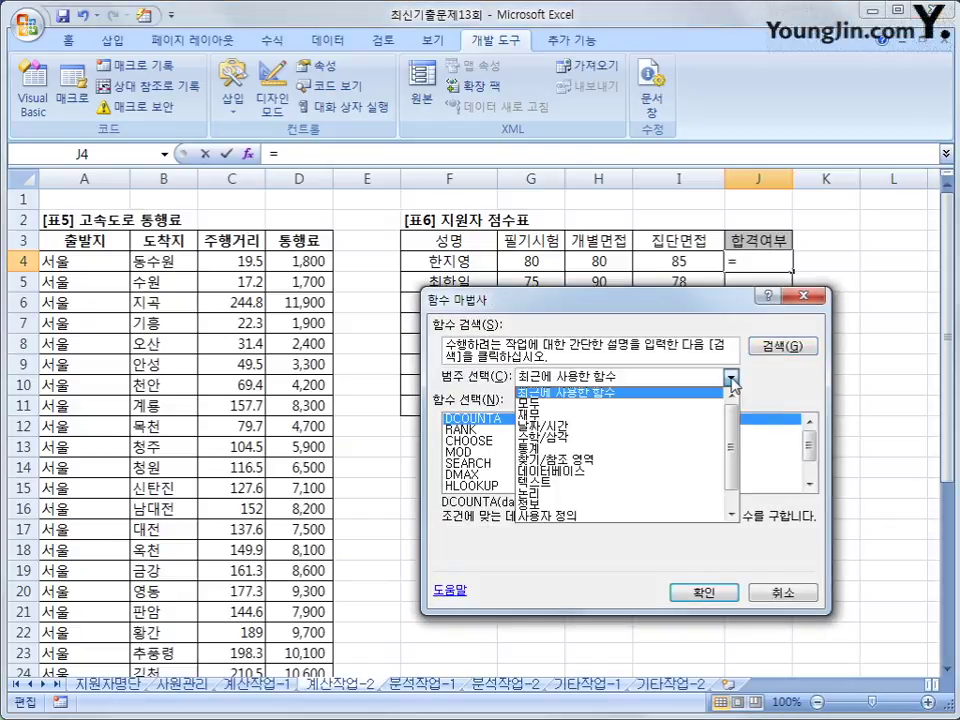
click(638, 514)
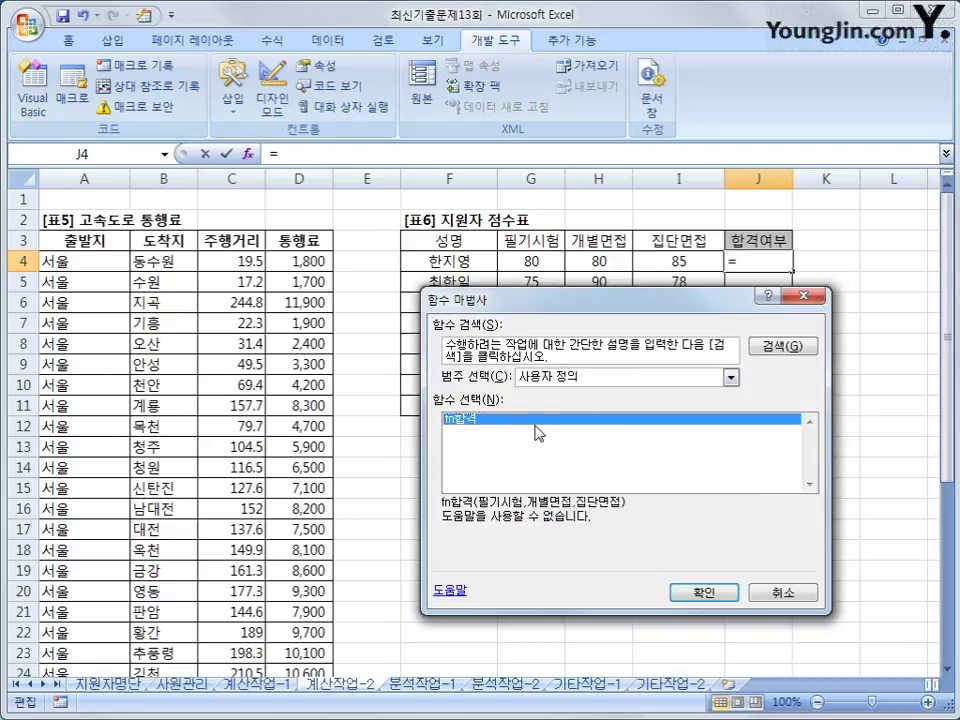
click(688, 580)
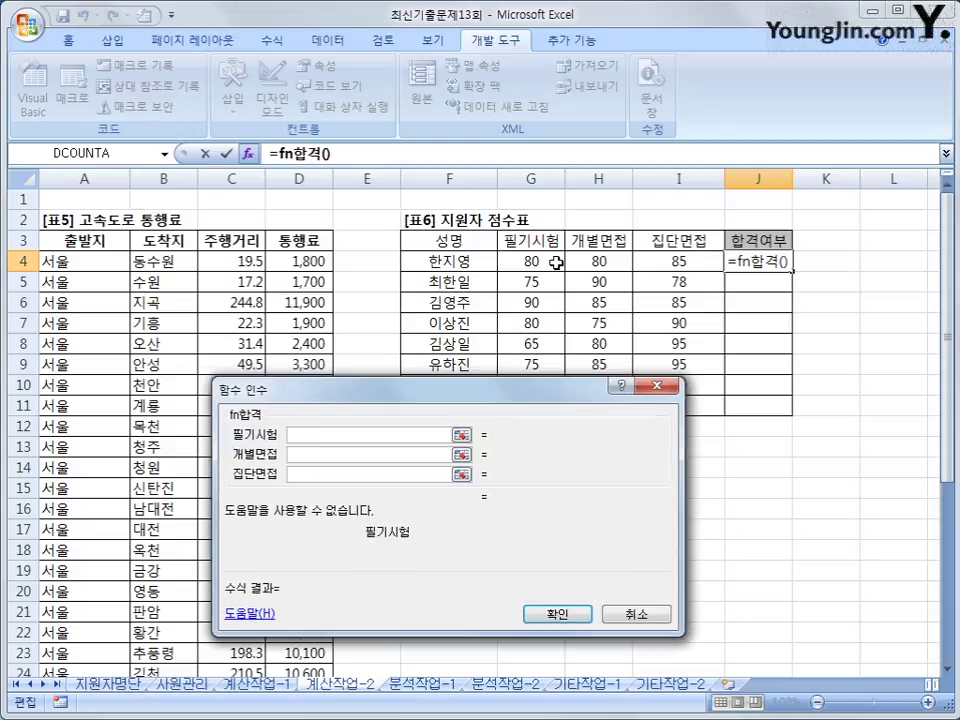
Enter =fn합격(G4,H4,I4) in J4 and fill it down to J11
click(555, 261)
click(396, 449)
click(590, 258)
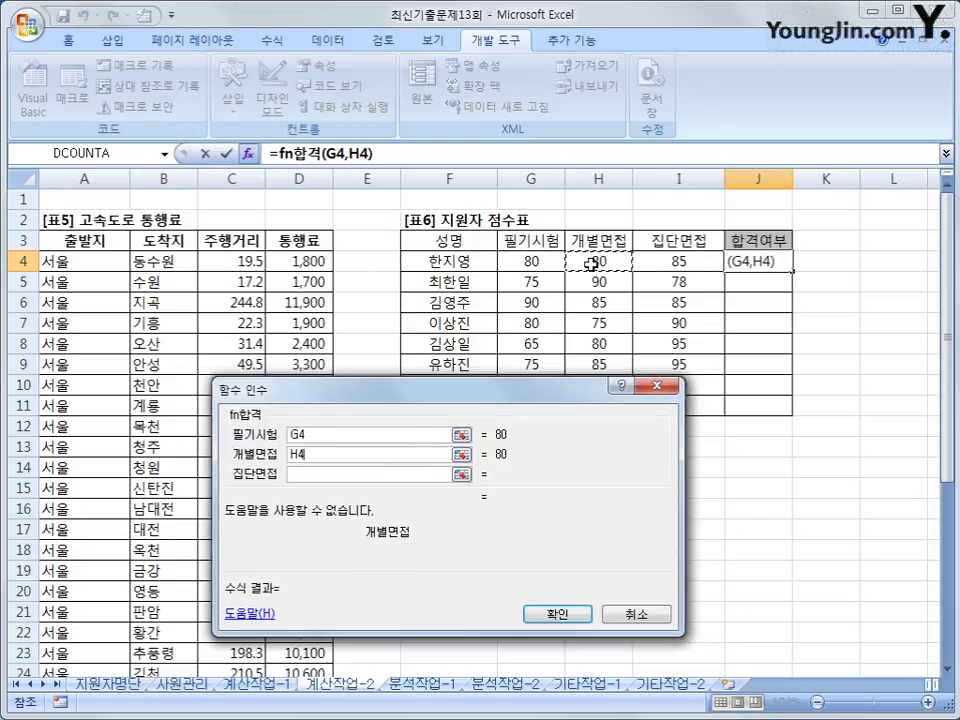
click(407, 472)
click(676, 263)
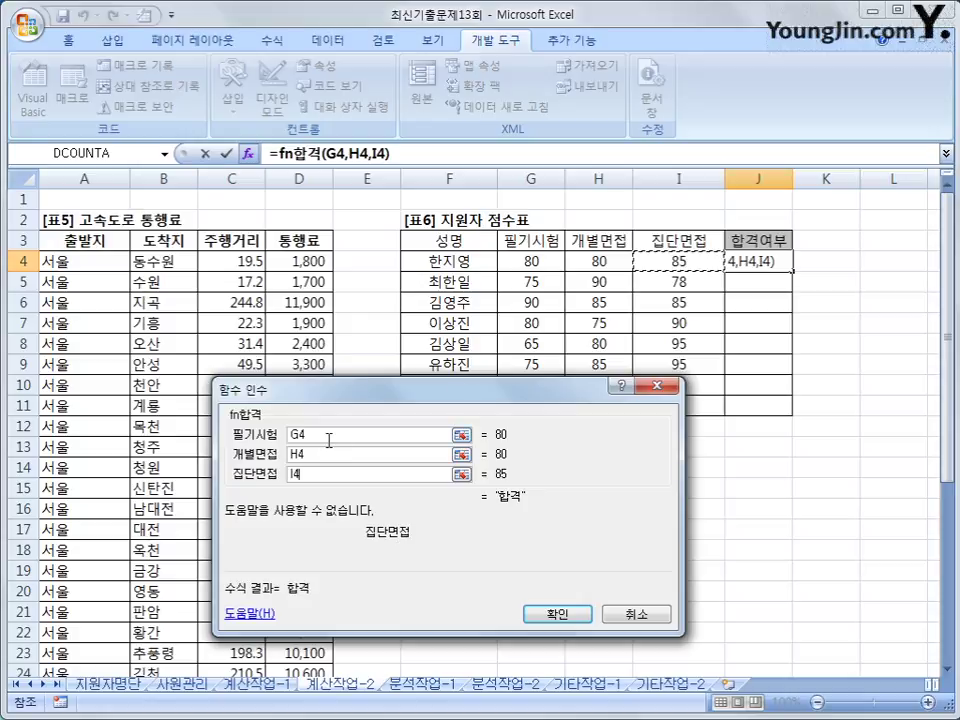
click(558, 612)
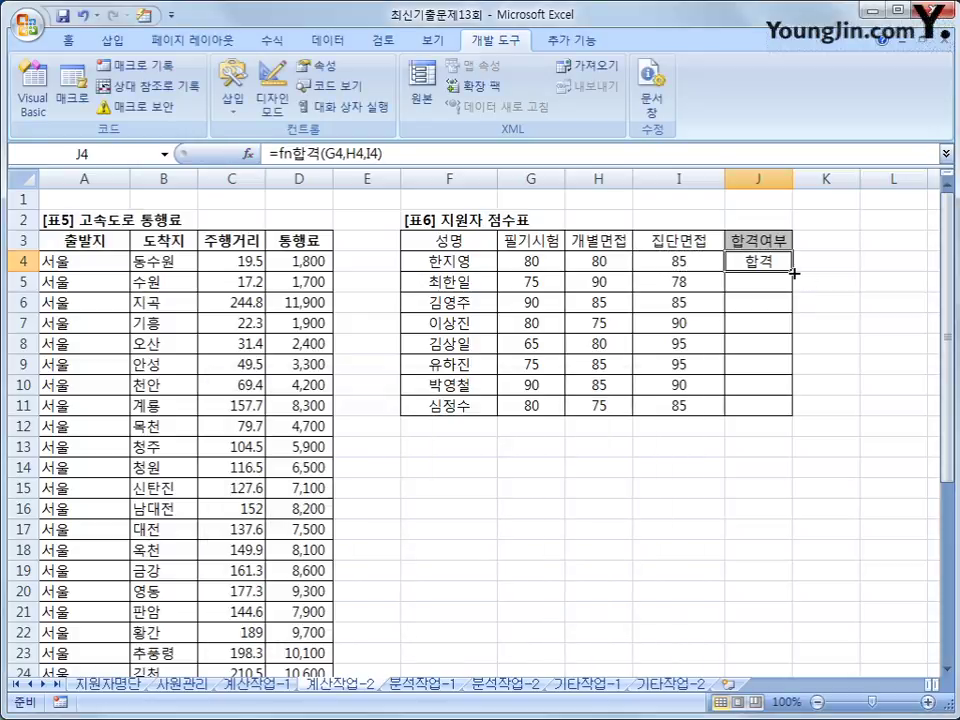
drag(792, 270, 780, 407)
click(780, 407)
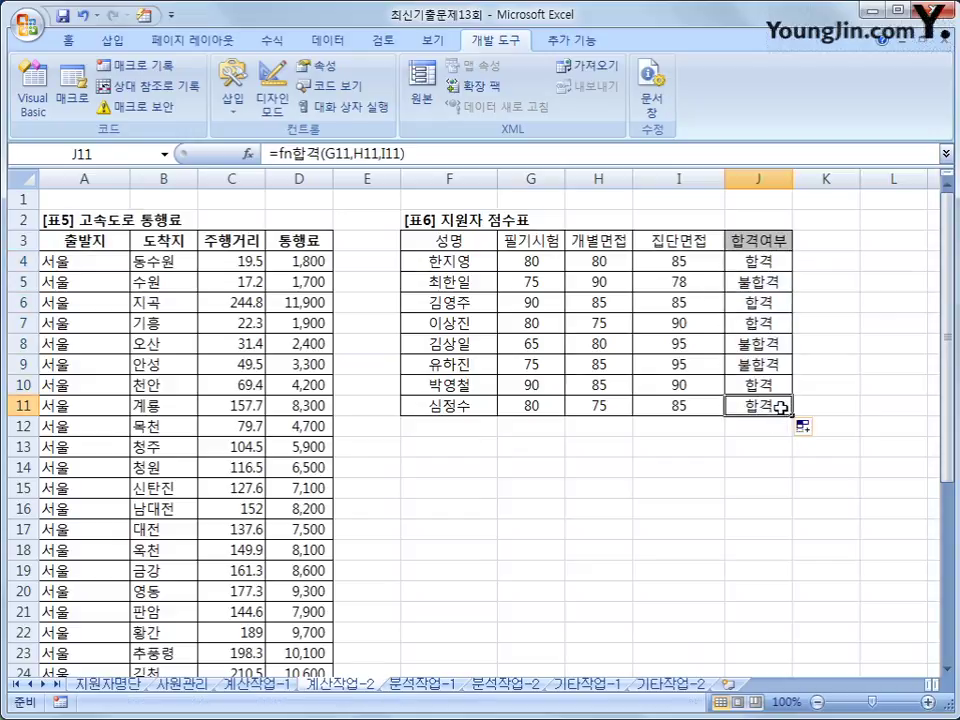